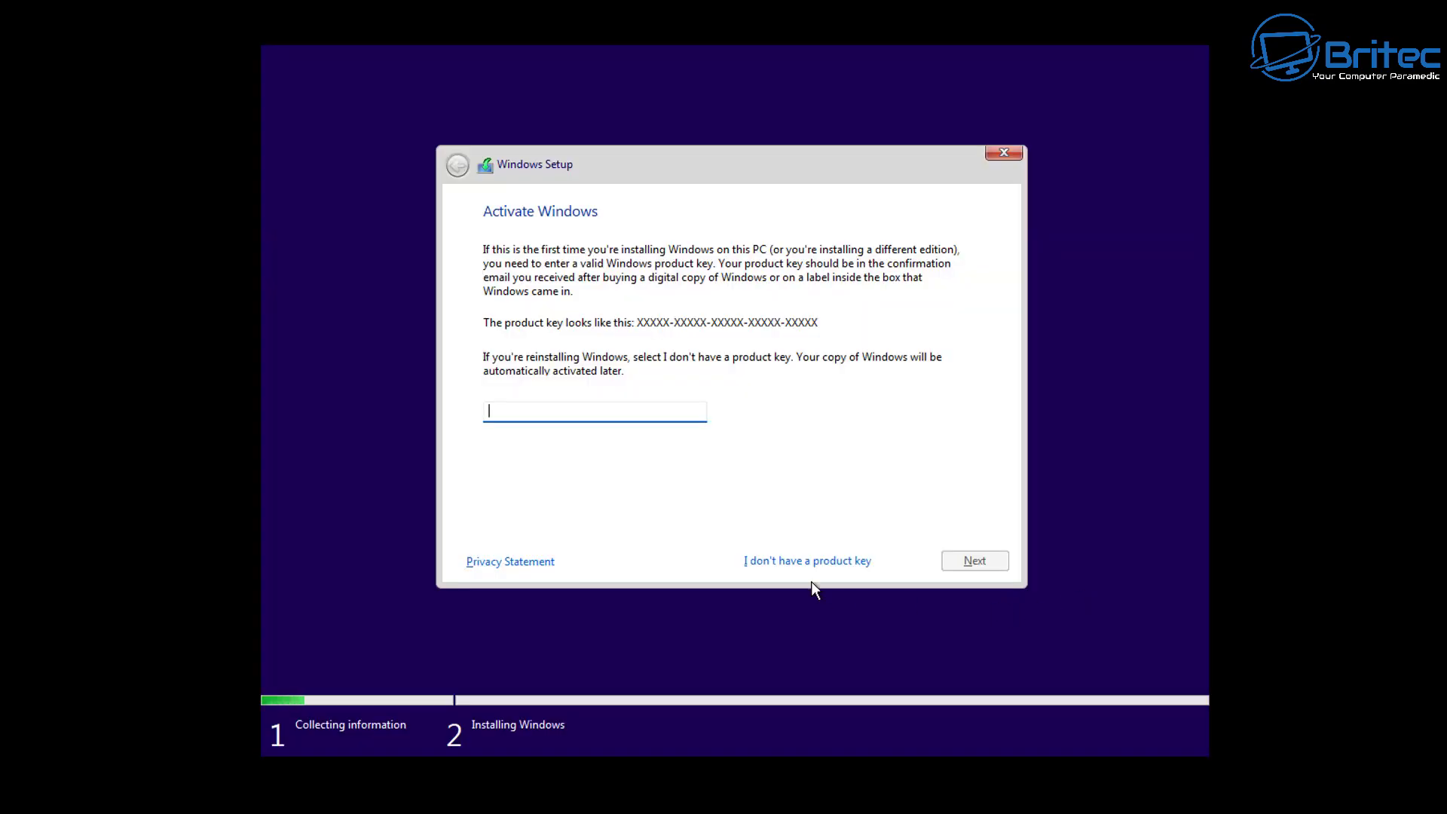
- Continue Windows Setup without a product key and install Windows 11 Pro
{"action": "left_click", "coordinate": [795, 569]}
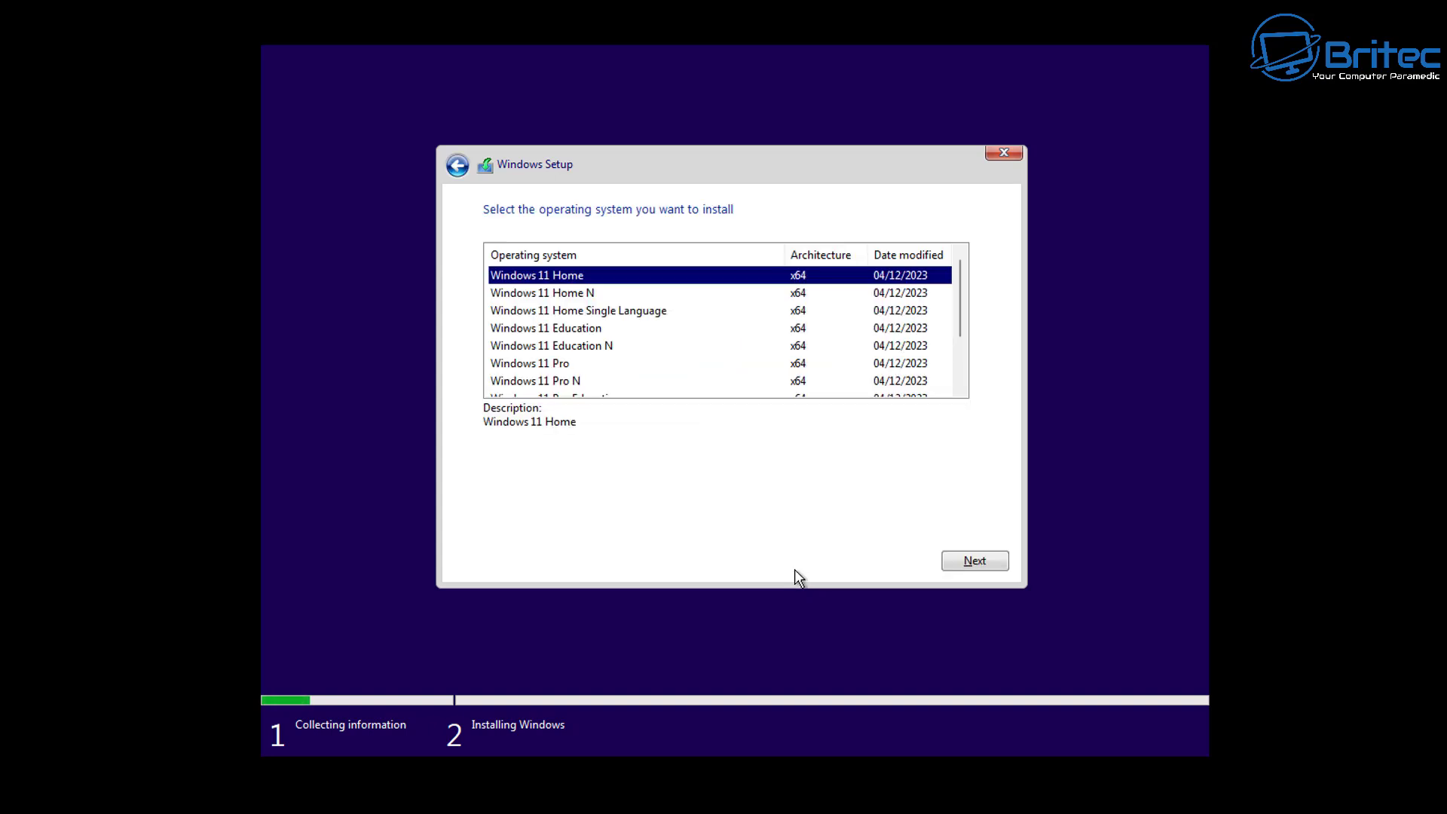
{"action": "left_click", "coordinate": [562, 365]}
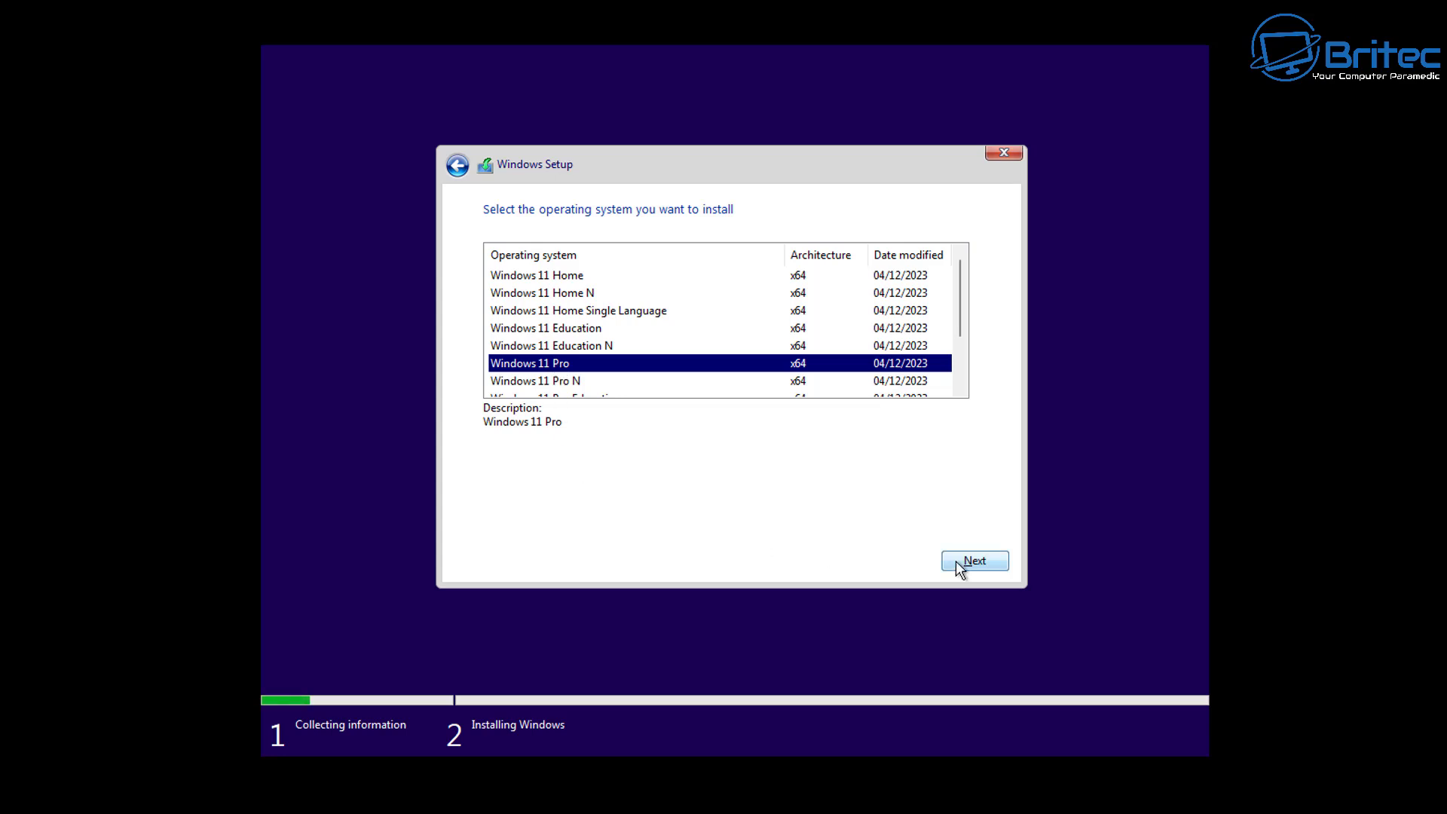
{"action": "left_click", "coordinate": [999, 566]}
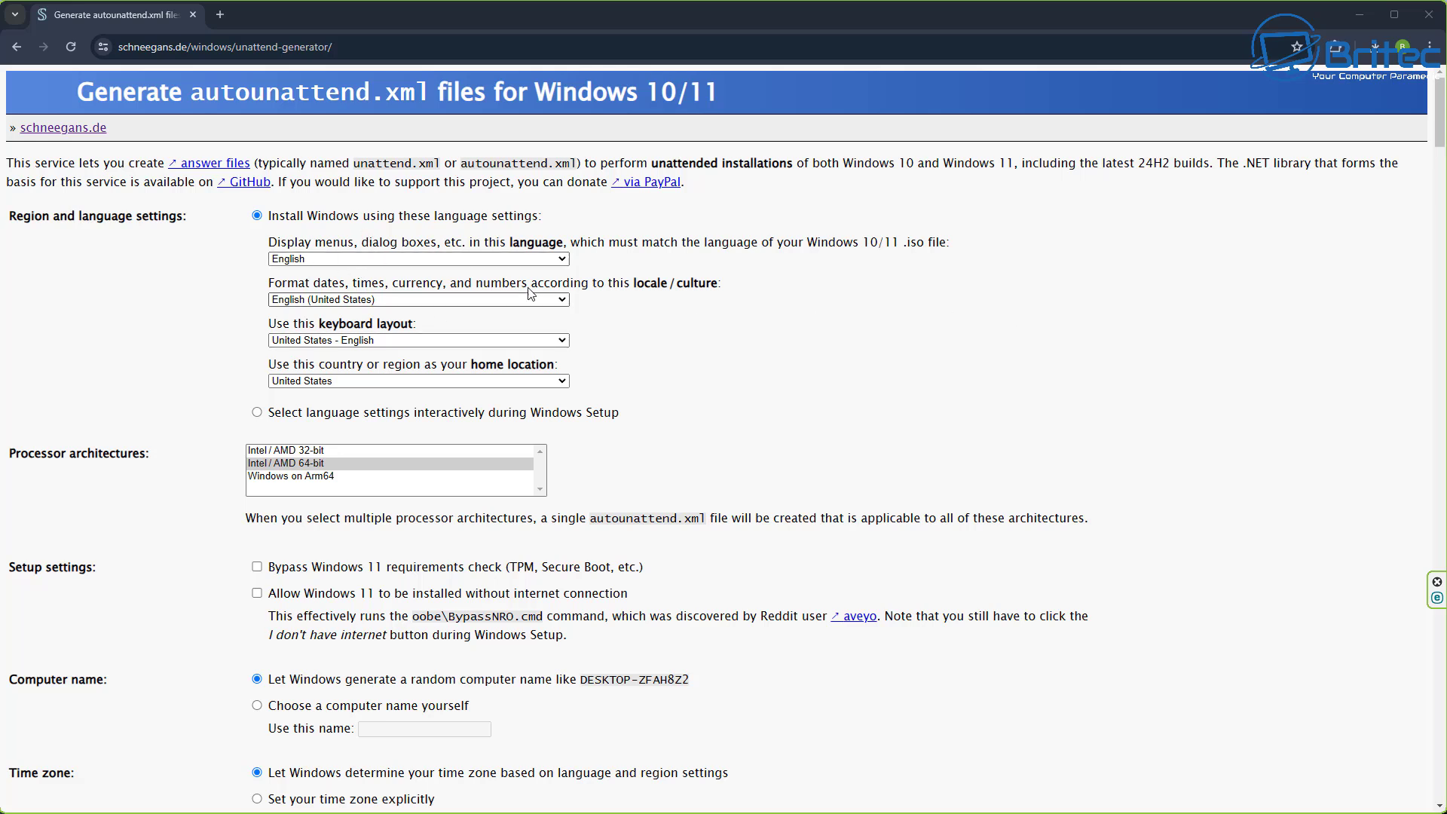
- Set English (United Kingdom) locale, bypass requirements, allow offline install, and name the computer PC101
{"action": "left_click", "coordinate": [428, 300]}
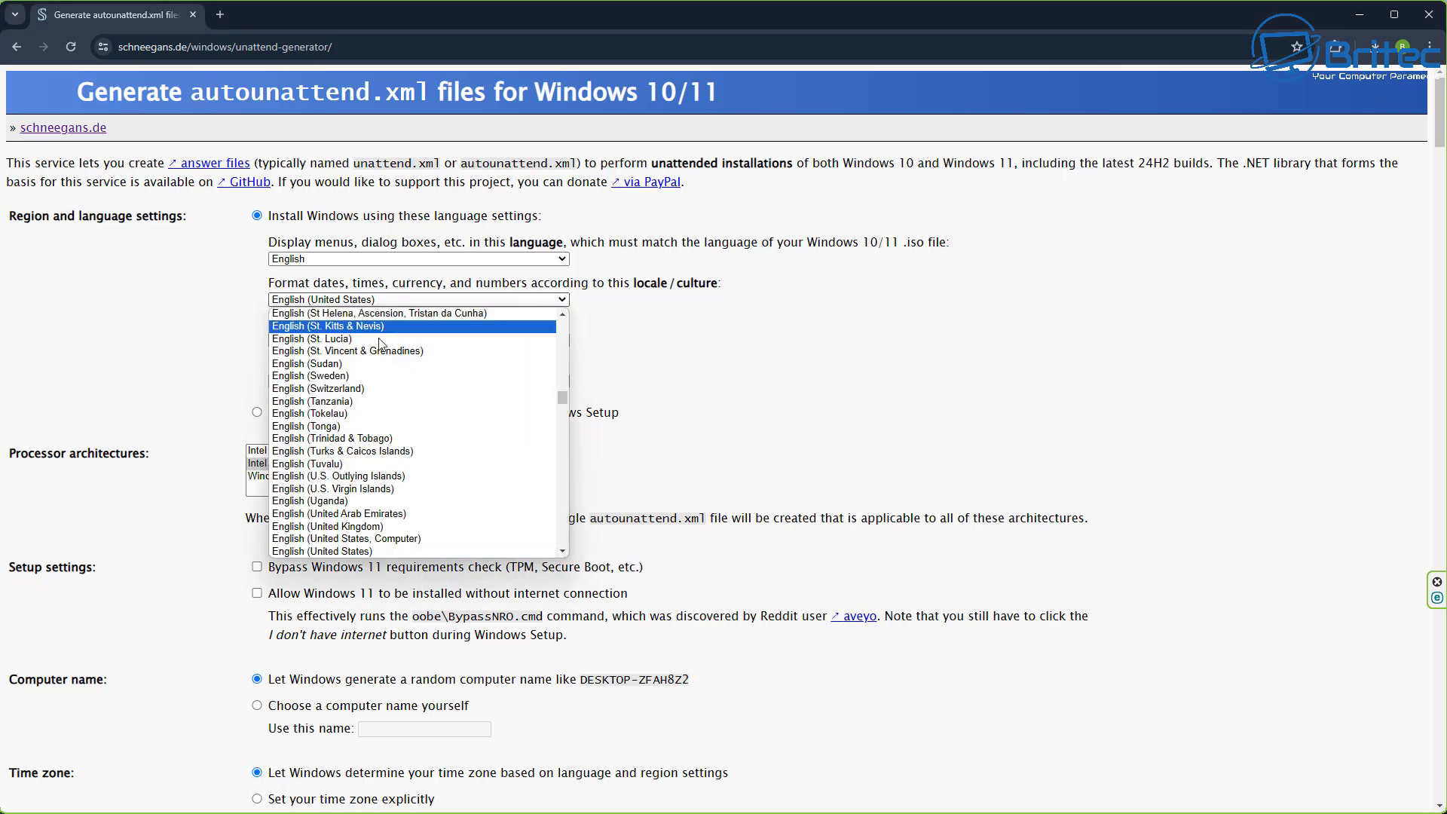
{"action": "left_click", "coordinate": [418, 526]}
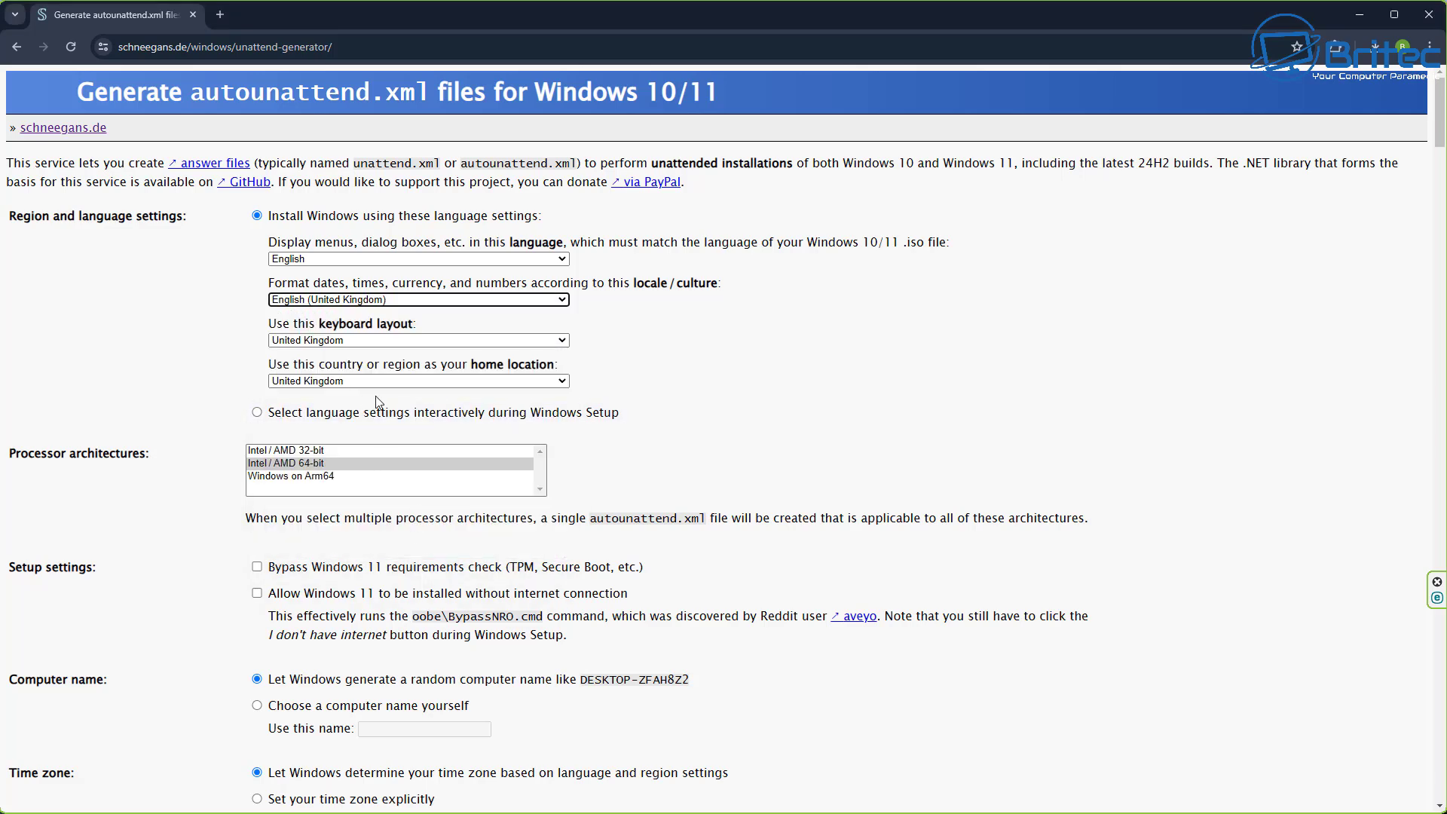
{"action": "left_click", "coordinate": [255, 570]}
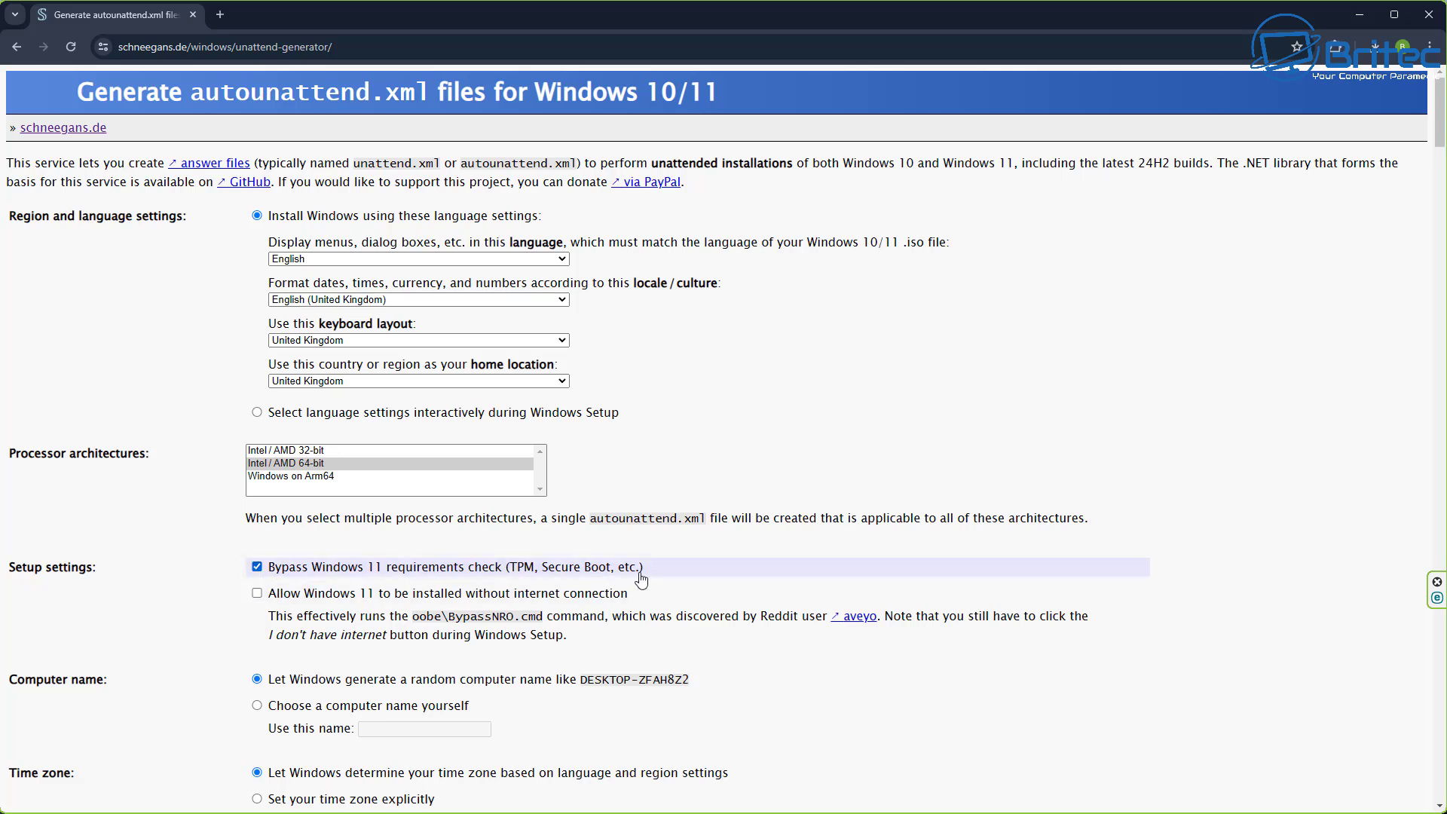
{"action": "left_click", "coordinate": [258, 594]}
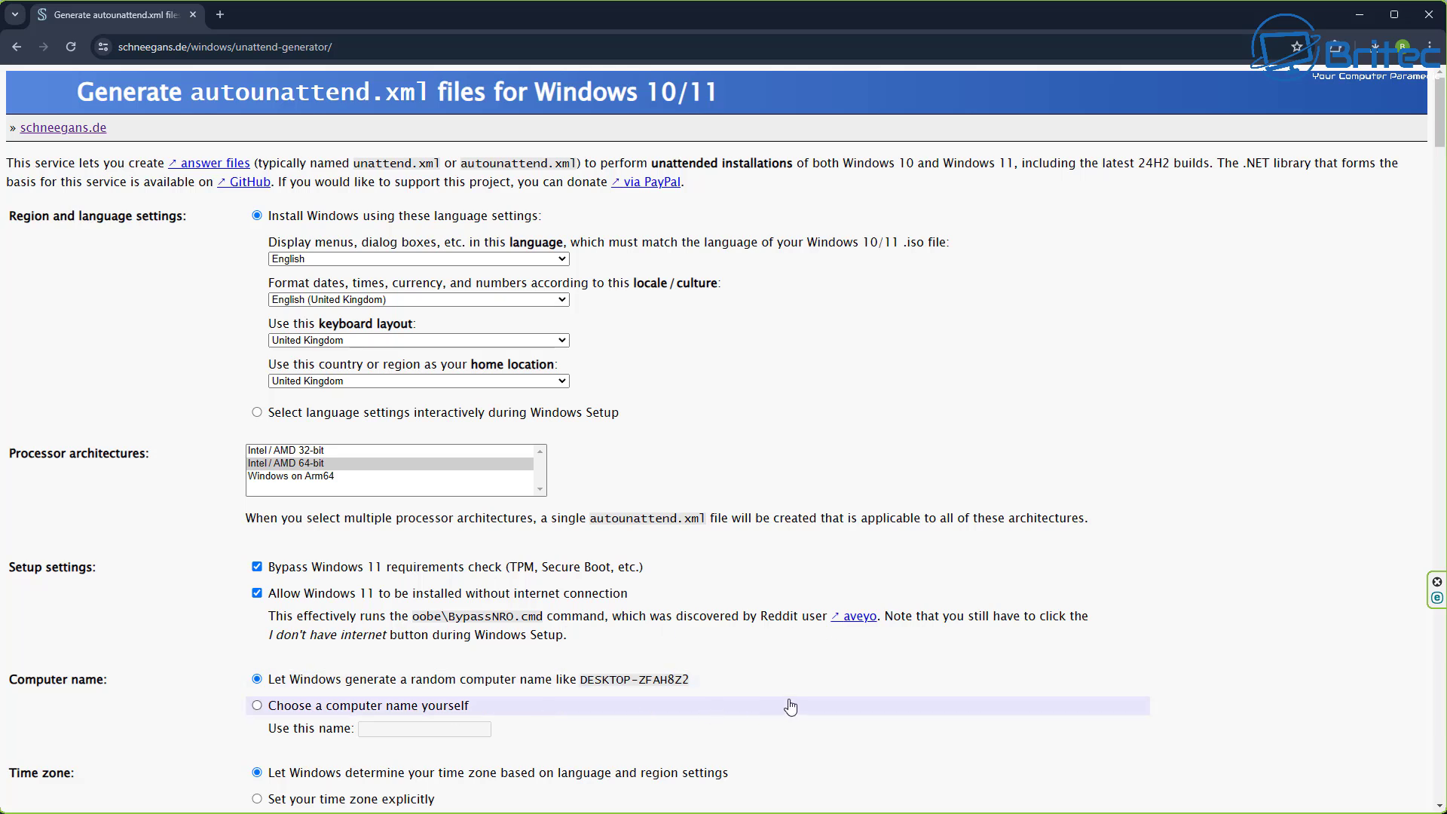
{"action": "left_click", "coordinate": [258, 707]}
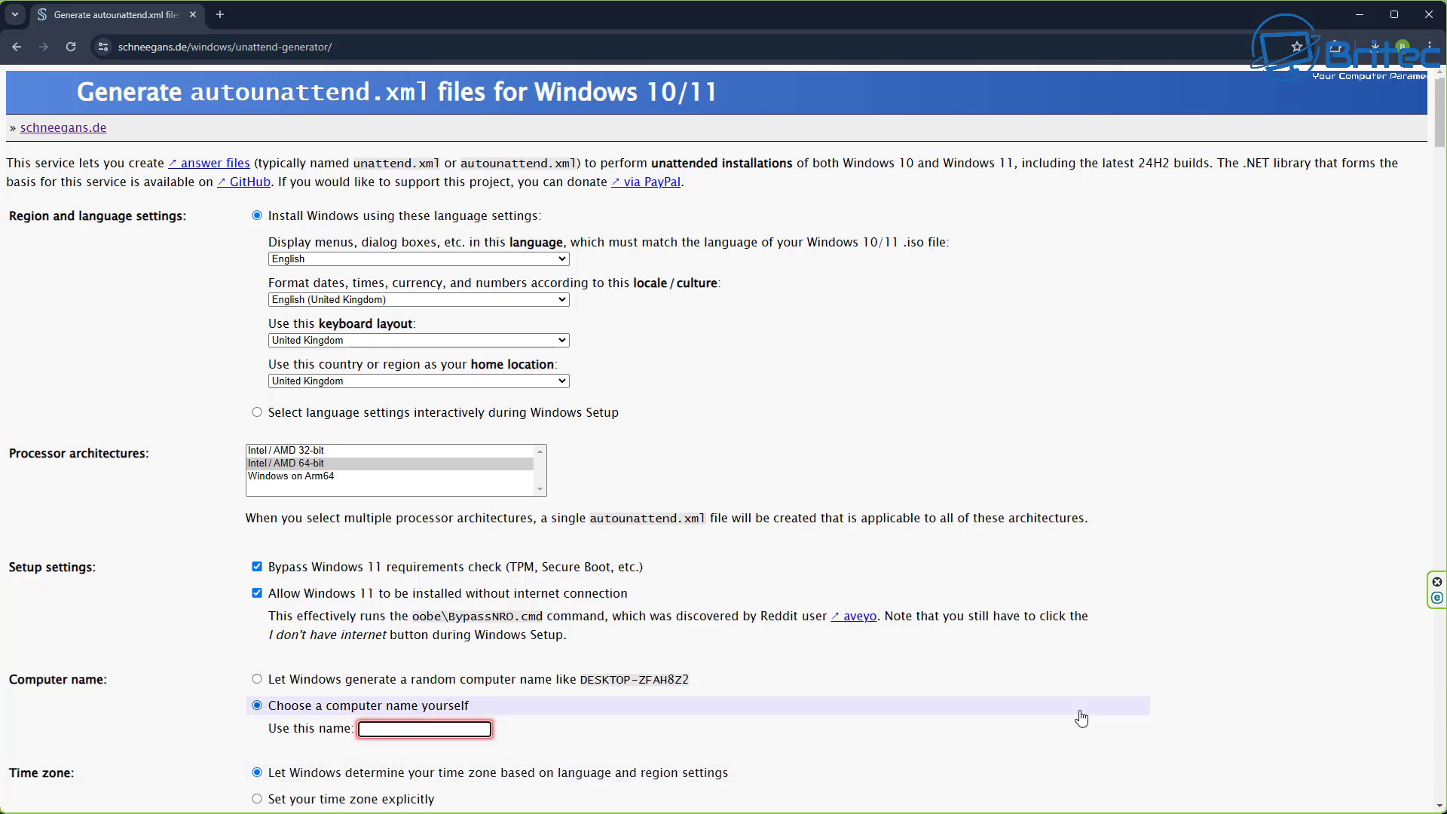
{"action": "type", "text": "PC101"}
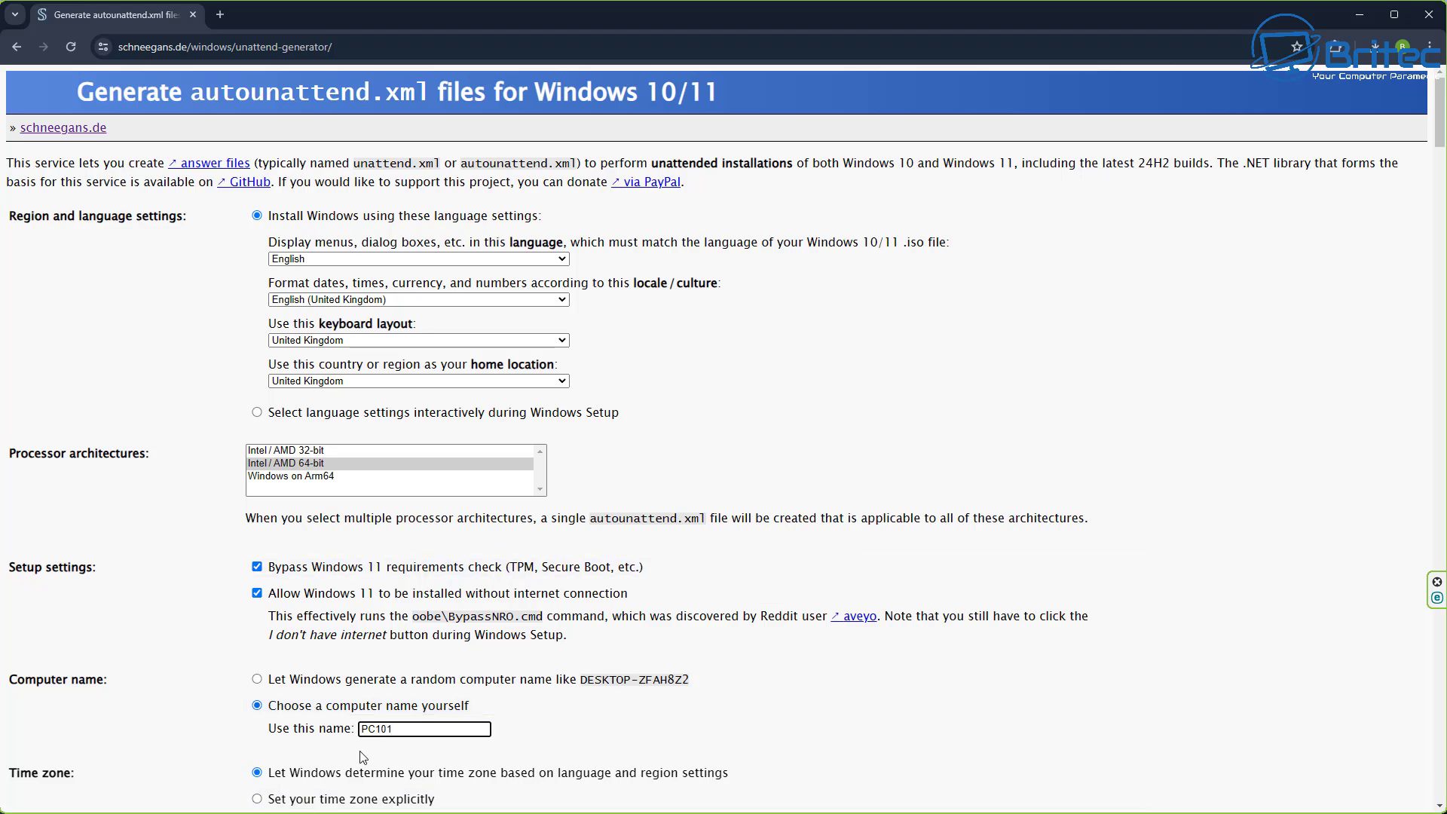
{"action": "scroll", "coordinate": [491, 728], "scroll_direction": "down", "scroll_amount": 3}
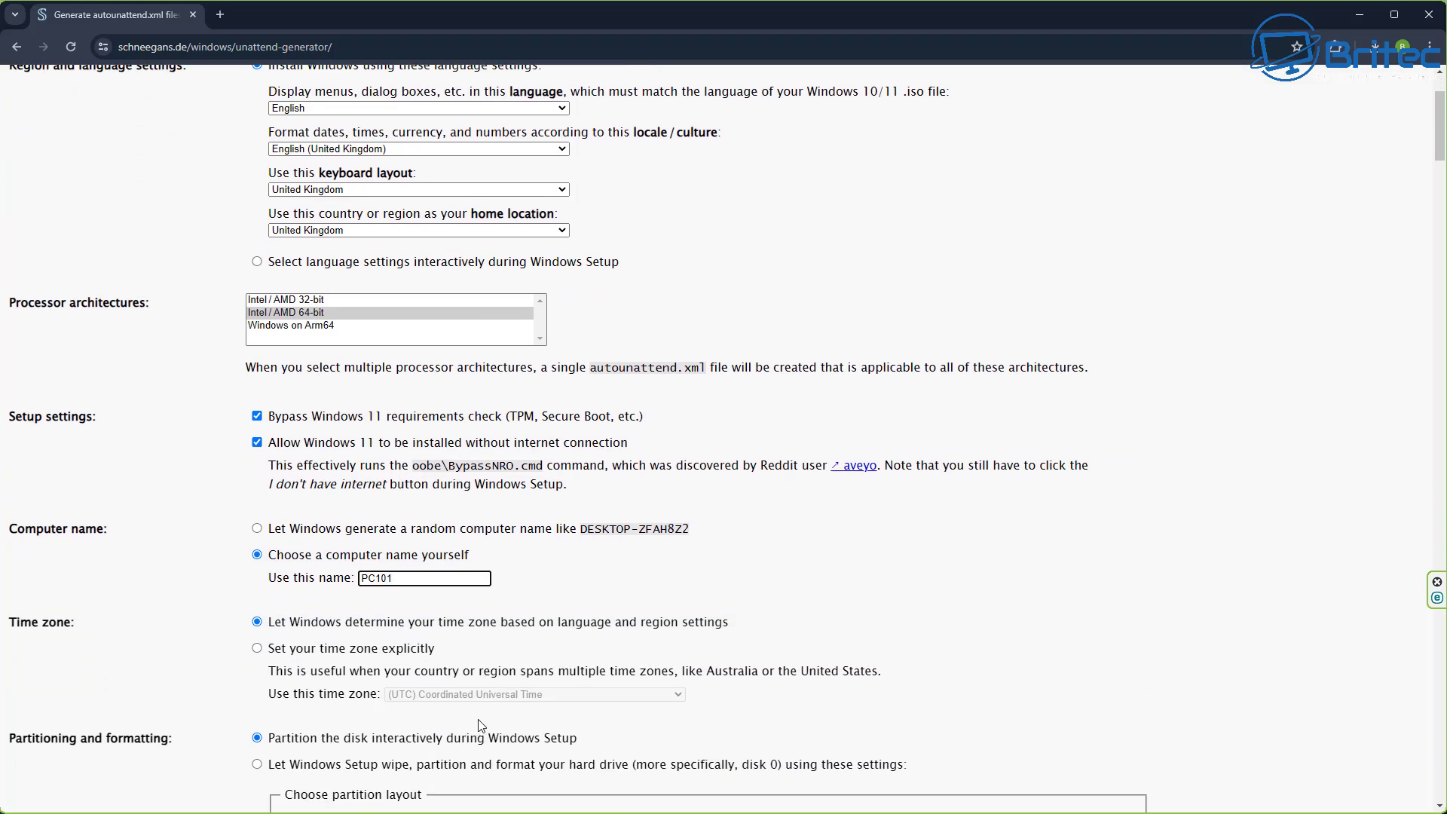
{"action": "scroll", "coordinate": [483, 716], "scroll_direction": "down", "scroll_amount": 1}
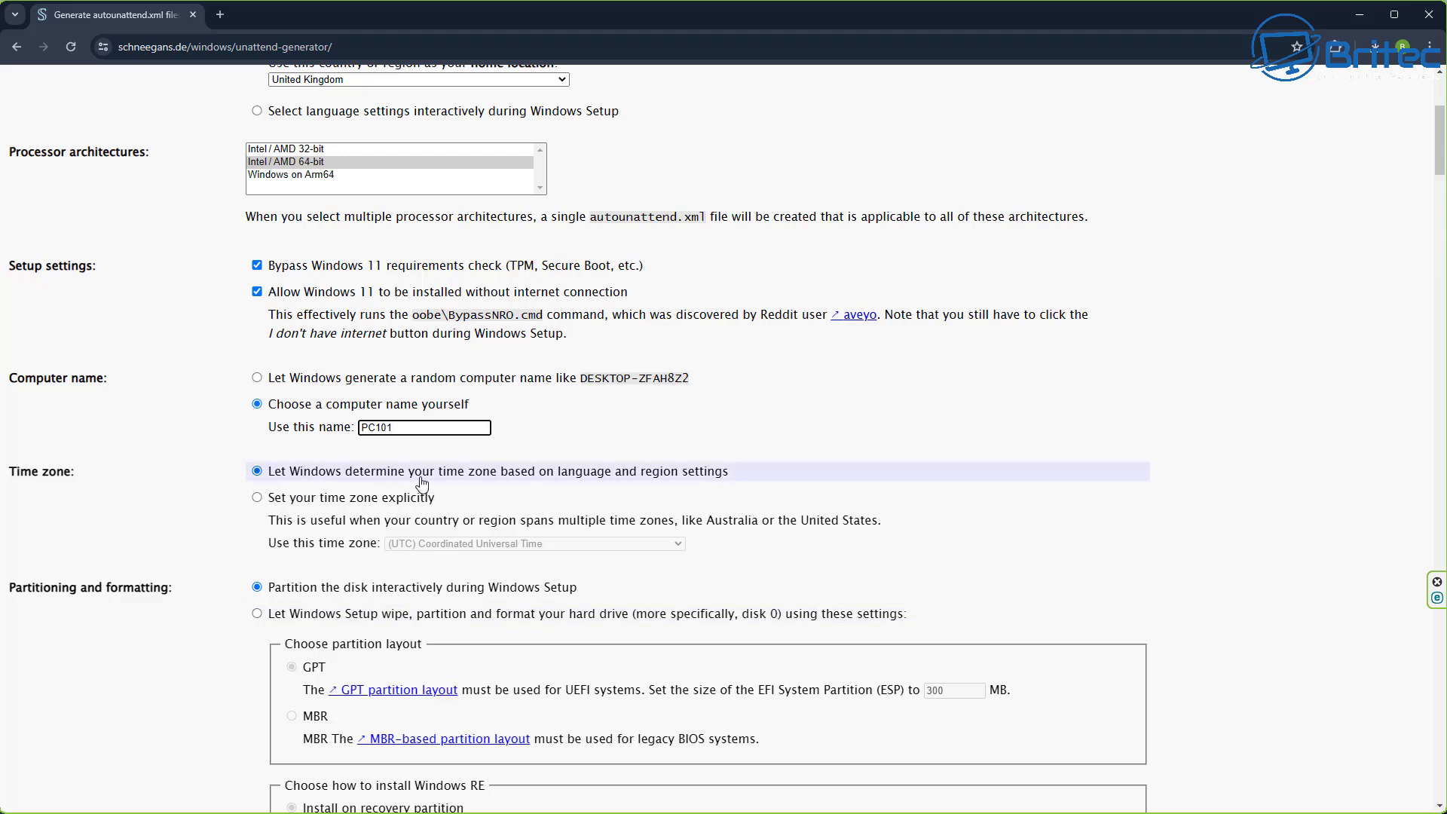
{"action": "scroll", "coordinate": [628, 641], "scroll_direction": "down", "scroll_amount": 5}
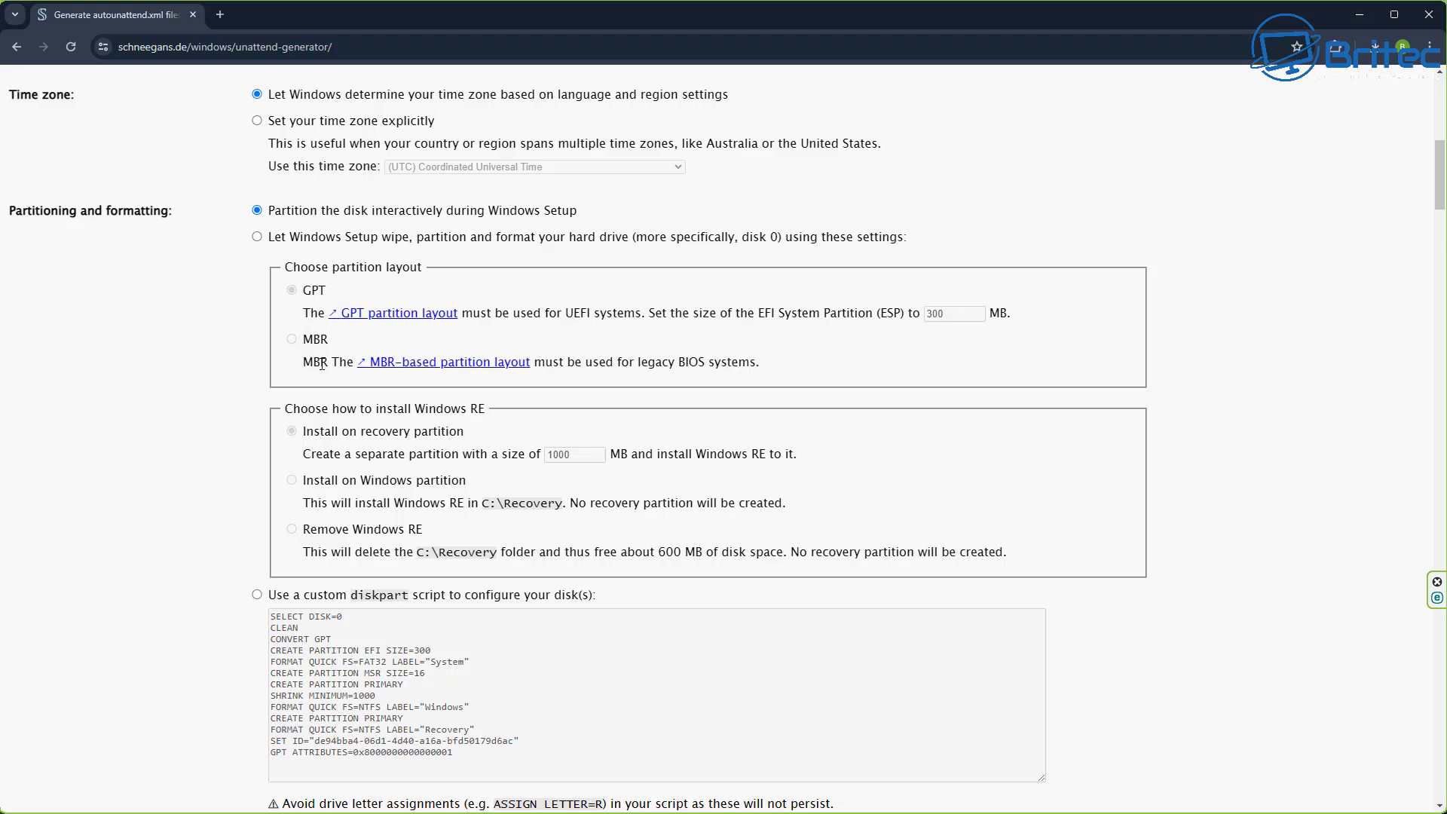
{"action": "left_click", "coordinate": [257, 236]}
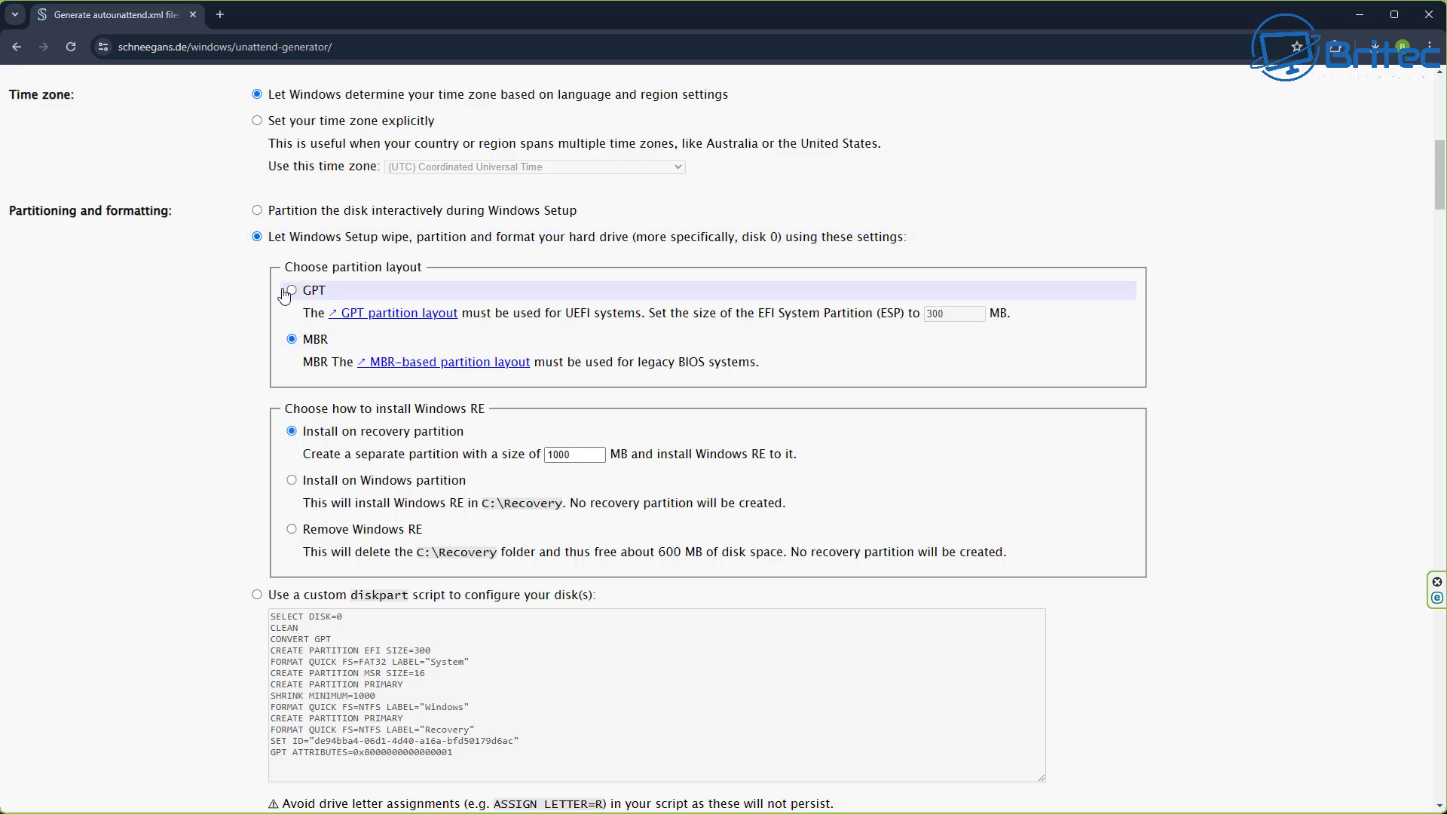
{"action": "left_click", "coordinate": [291, 340]}
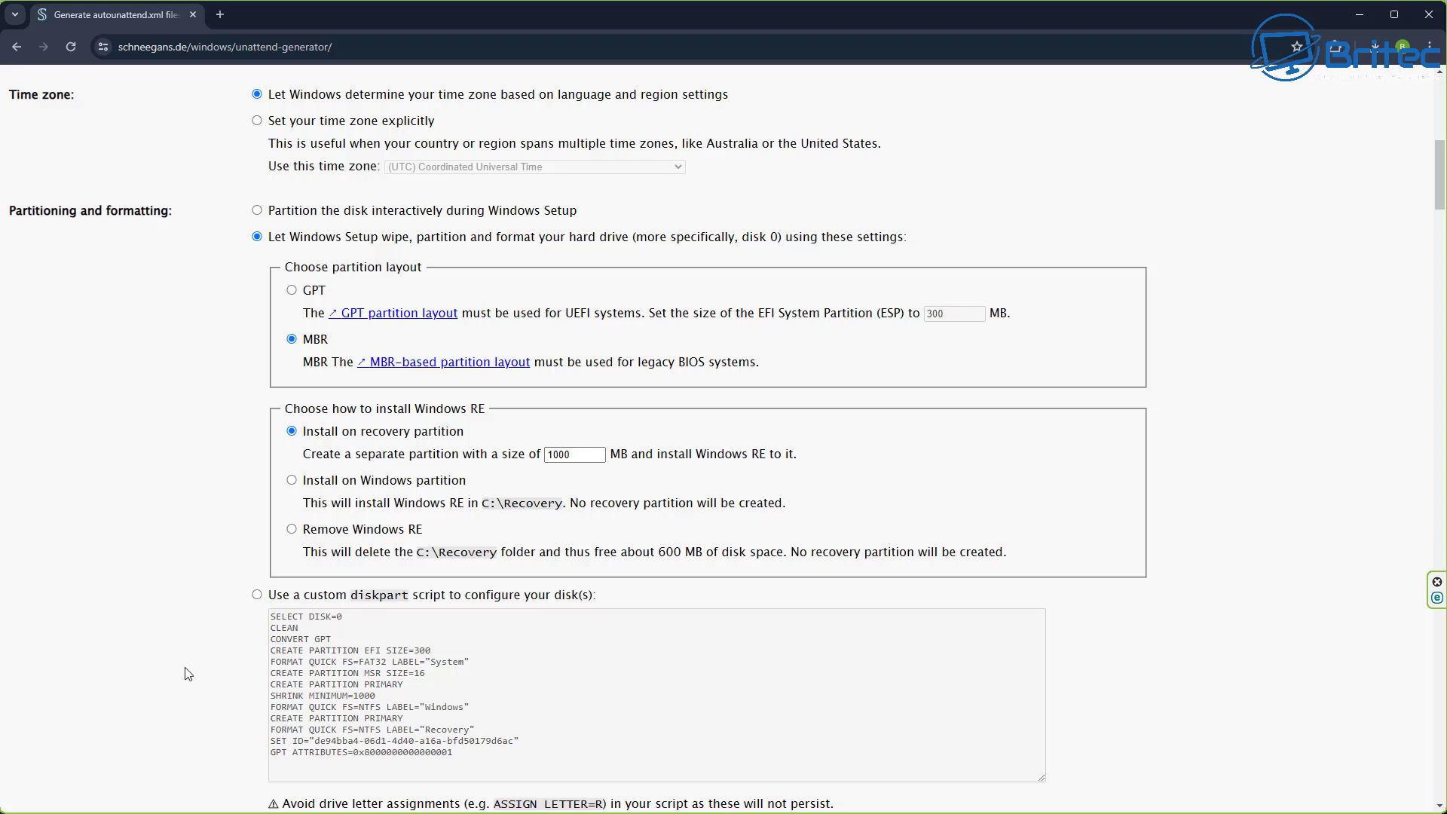
{"action": "left_click", "coordinate": [292, 290]}
{"action": "left_click", "coordinate": [258, 211]}
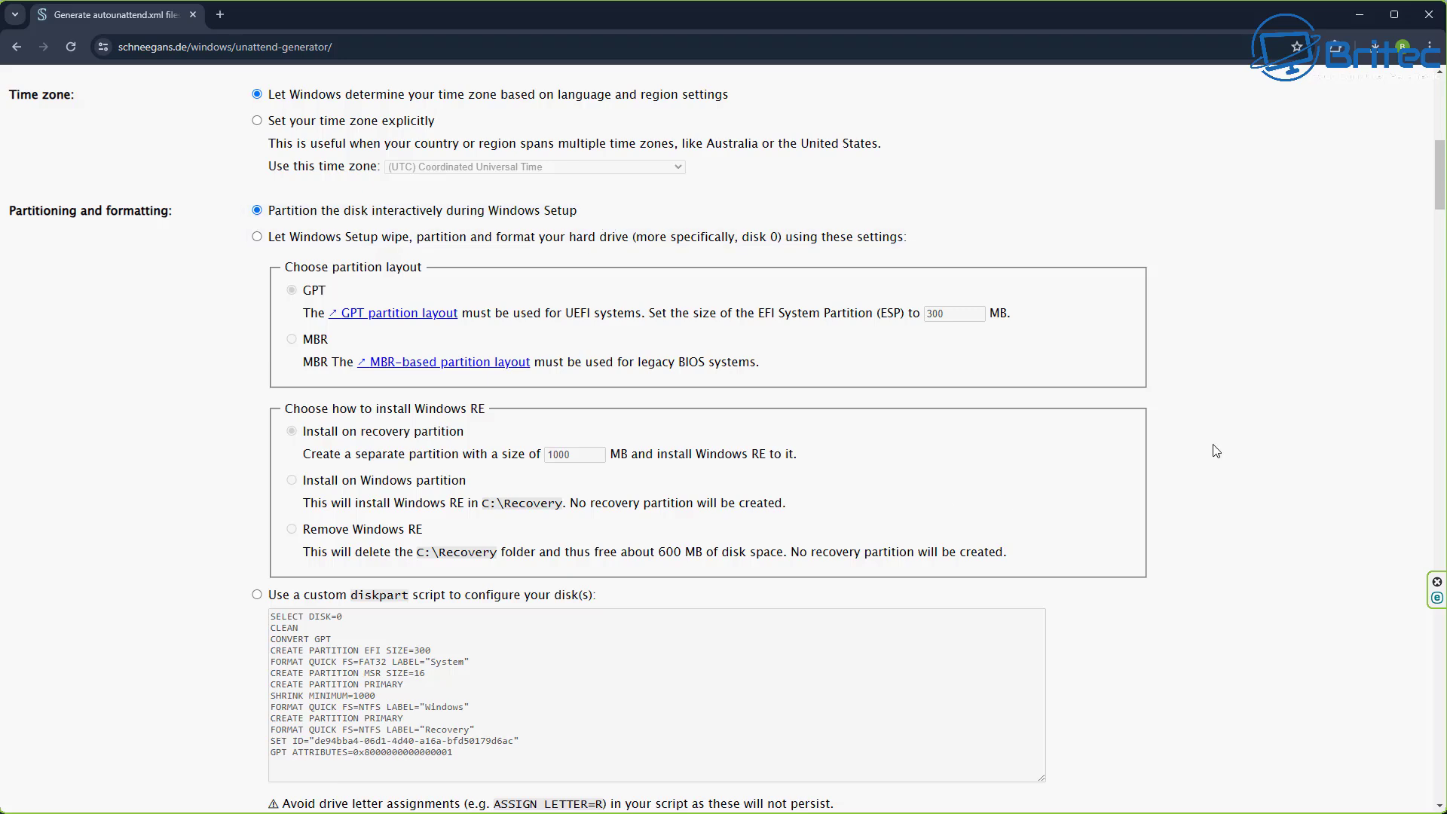
{"action": "scroll", "coordinate": [1217, 451], "scroll_direction": "down", "scroll_amount": 9}
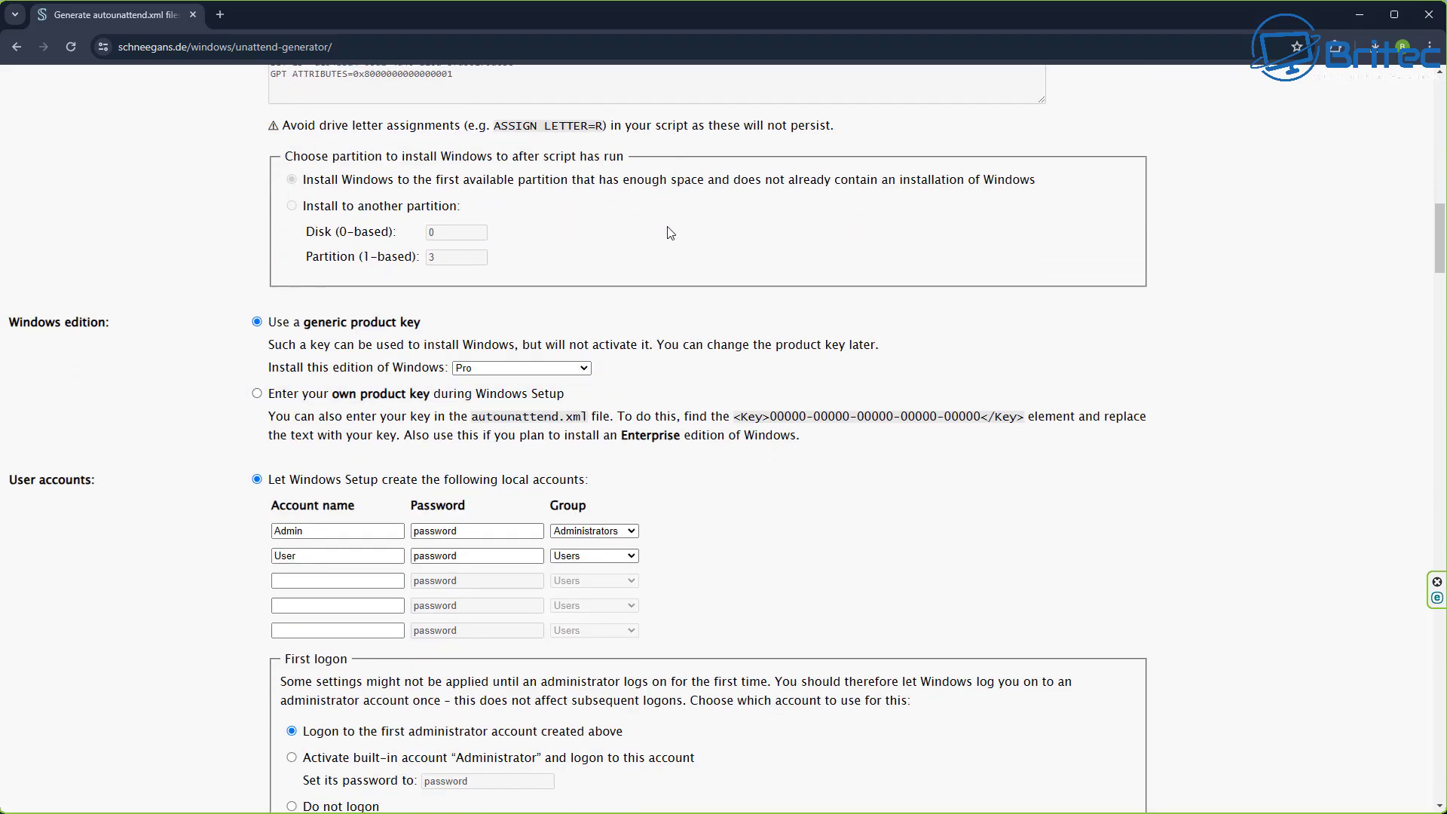
- Keep Pro as the edition and delete the second account named User
{"action": "left_click", "coordinate": [496, 369]}
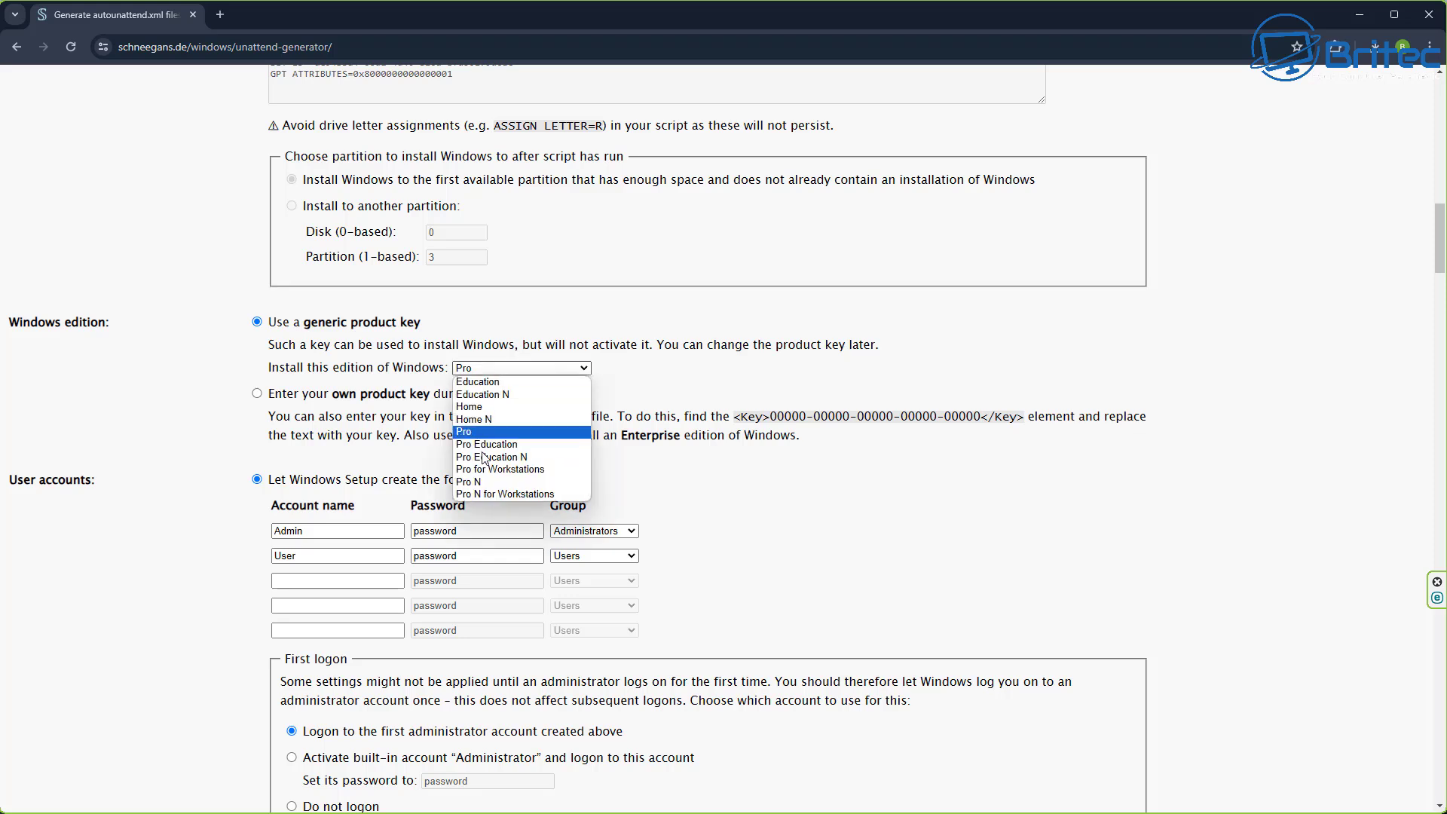
{"action": "left_click", "coordinate": [472, 431]}
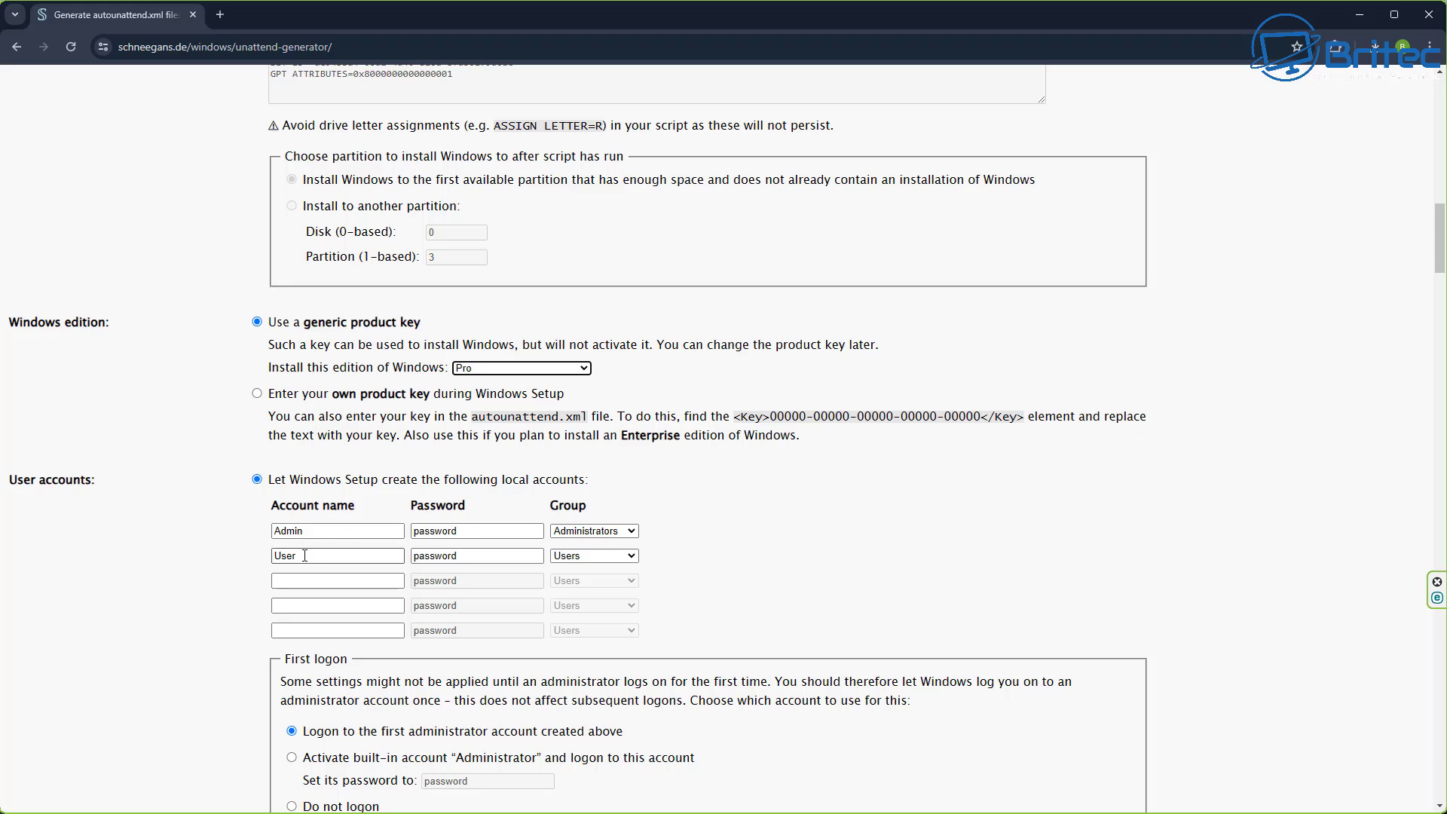
{"action": "left_click_drag", "start_coordinate": [311, 556], "coordinate": [238, 579]}
{"action": "key", "text": "BackSpace"}
- Leave the Admin password blank and keep Admin in the Administrators group
{"action": "key", "text": "shift+Tab"}
{"action": "key", "text": "shift+Tab"}
{"action": "type", "text": "pa"}
{"action": "key", "text": "BackSpace"}
{"action": "key", "text": "BackSpace"}
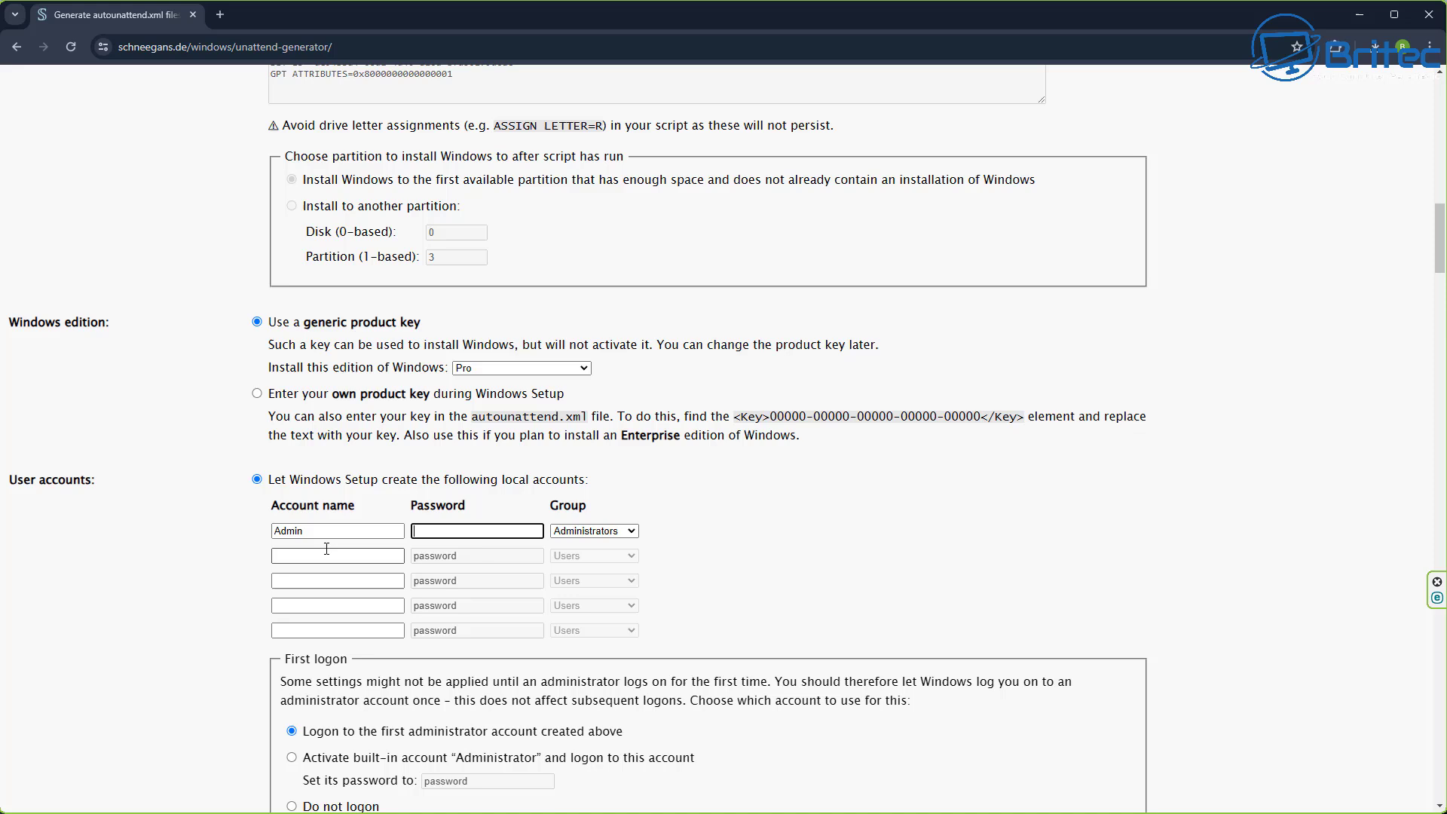
{"action": "left_click", "coordinate": [623, 532]}
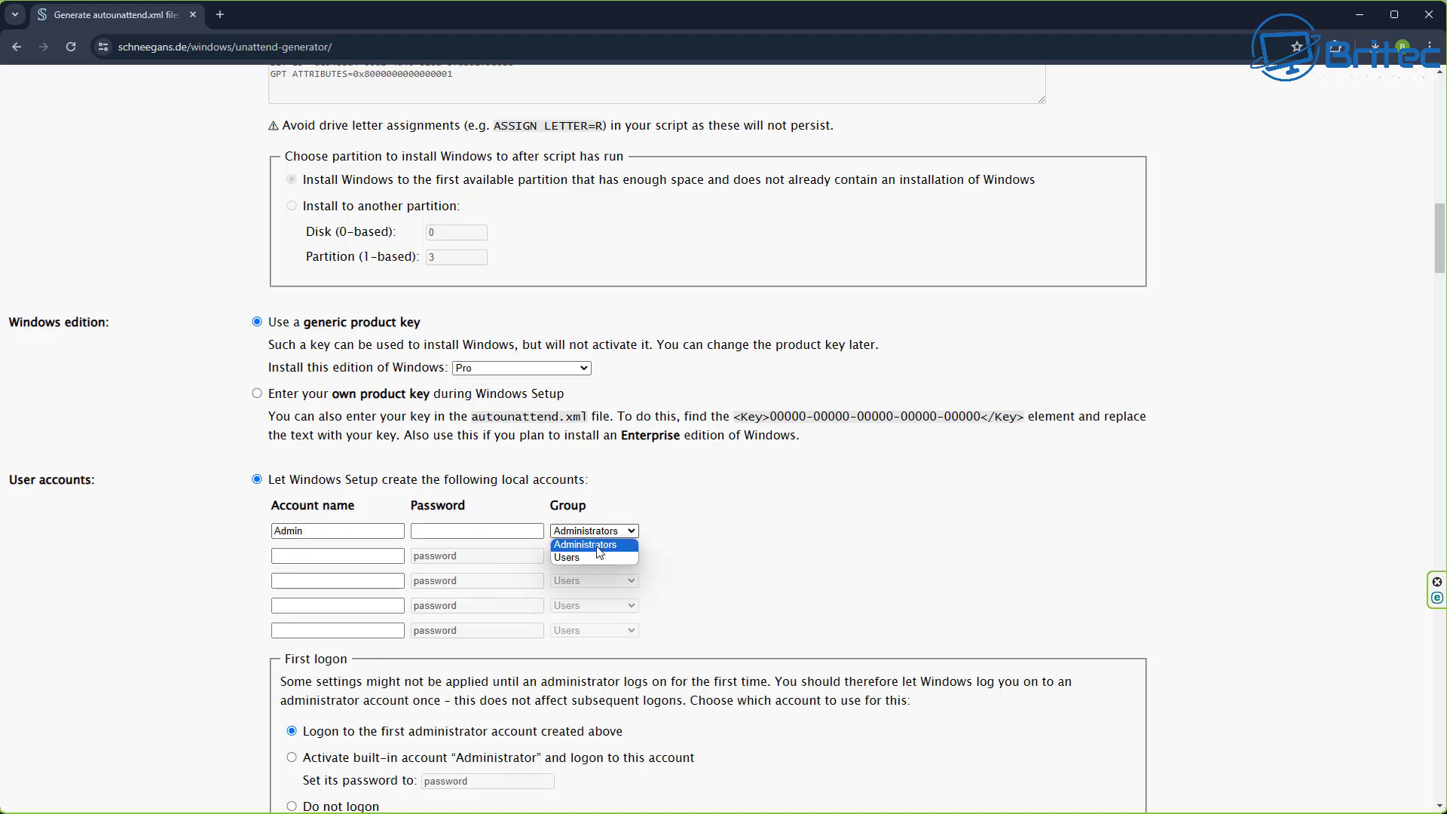
{"action": "left_click", "coordinate": [595, 545]}
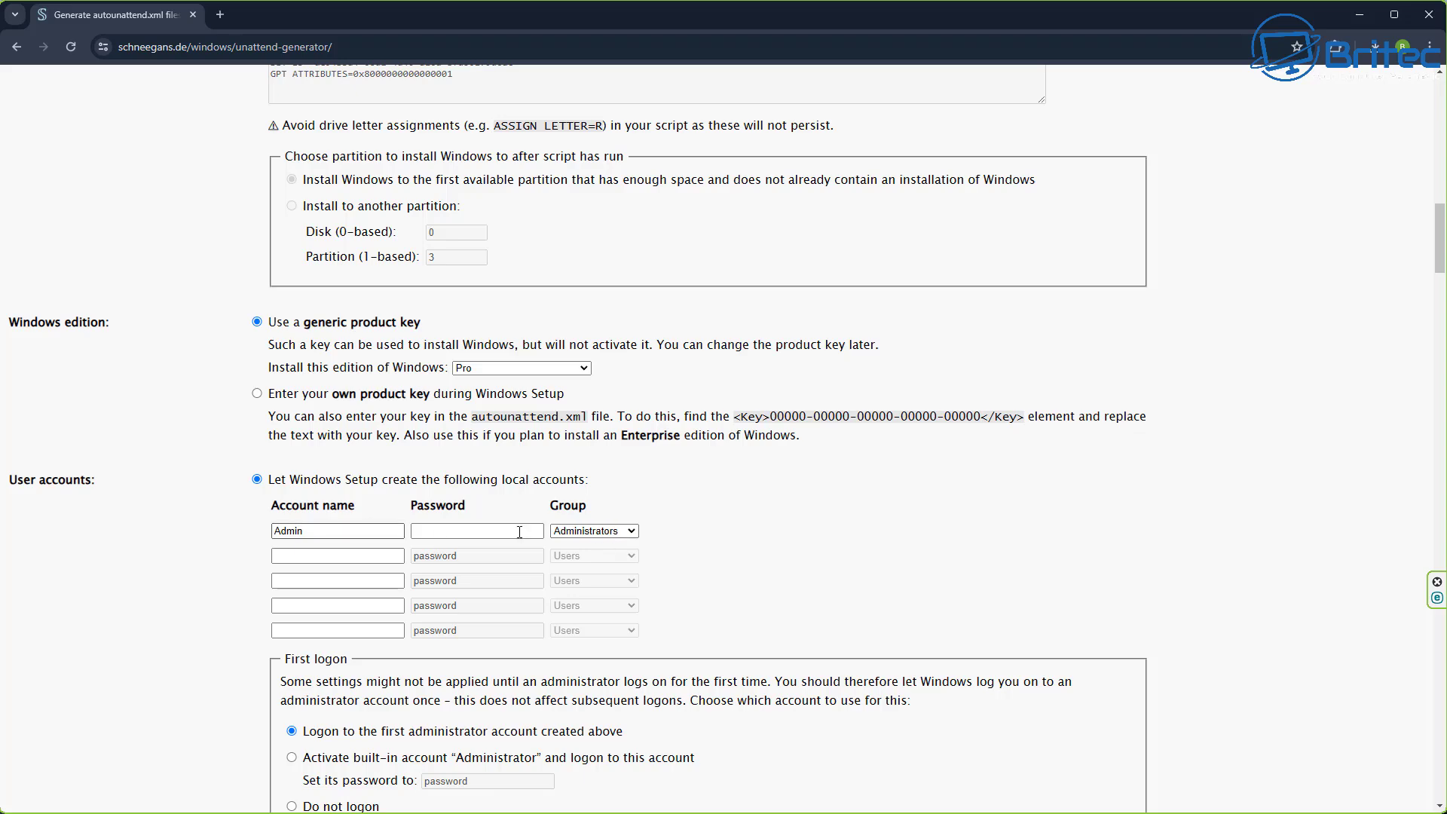
{"action": "scroll", "coordinate": [828, 556], "scroll_direction": "down", "scroll_amount": 6}
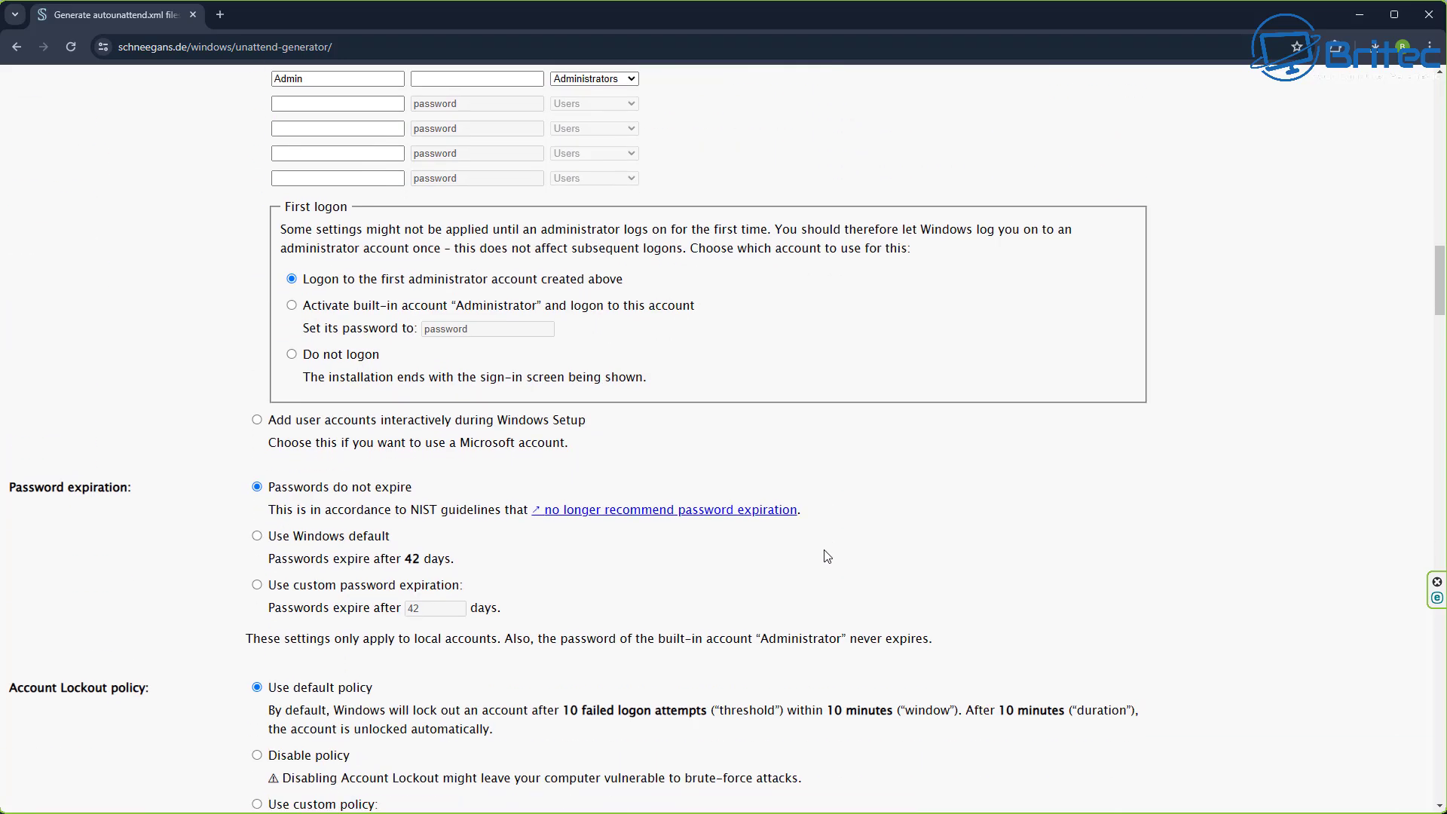
- Disable System Protection and enable long paths, leaving PowerShell script execution off
{"action": "scroll", "coordinate": [827, 557], "scroll_direction": "down", "scroll_amount": 1}
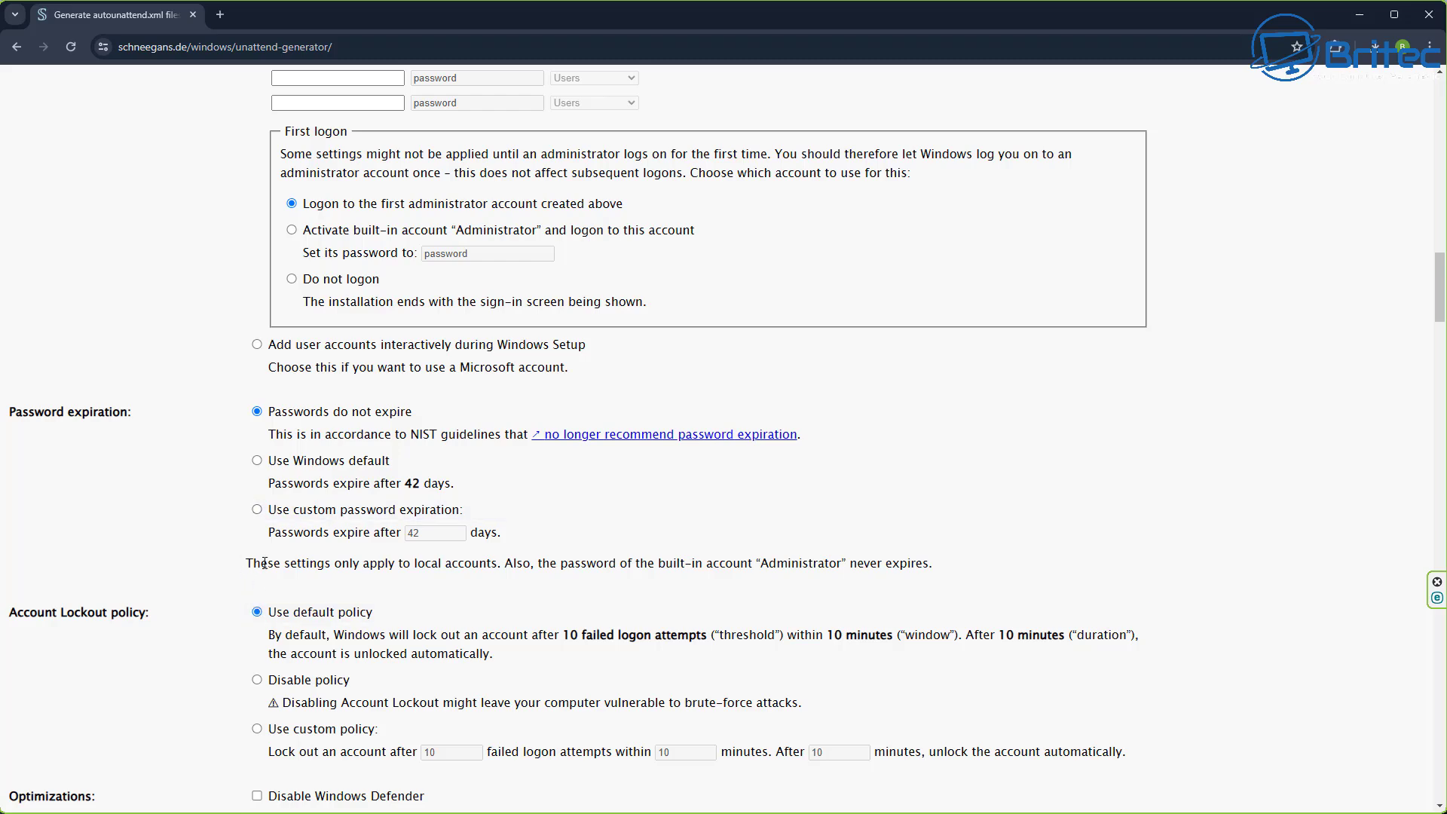
{"action": "scroll", "coordinate": [586, 631], "scroll_direction": "down", "scroll_amount": 2}
{"action": "scroll", "coordinate": [585, 631], "scroll_direction": "down", "scroll_amount": 5}
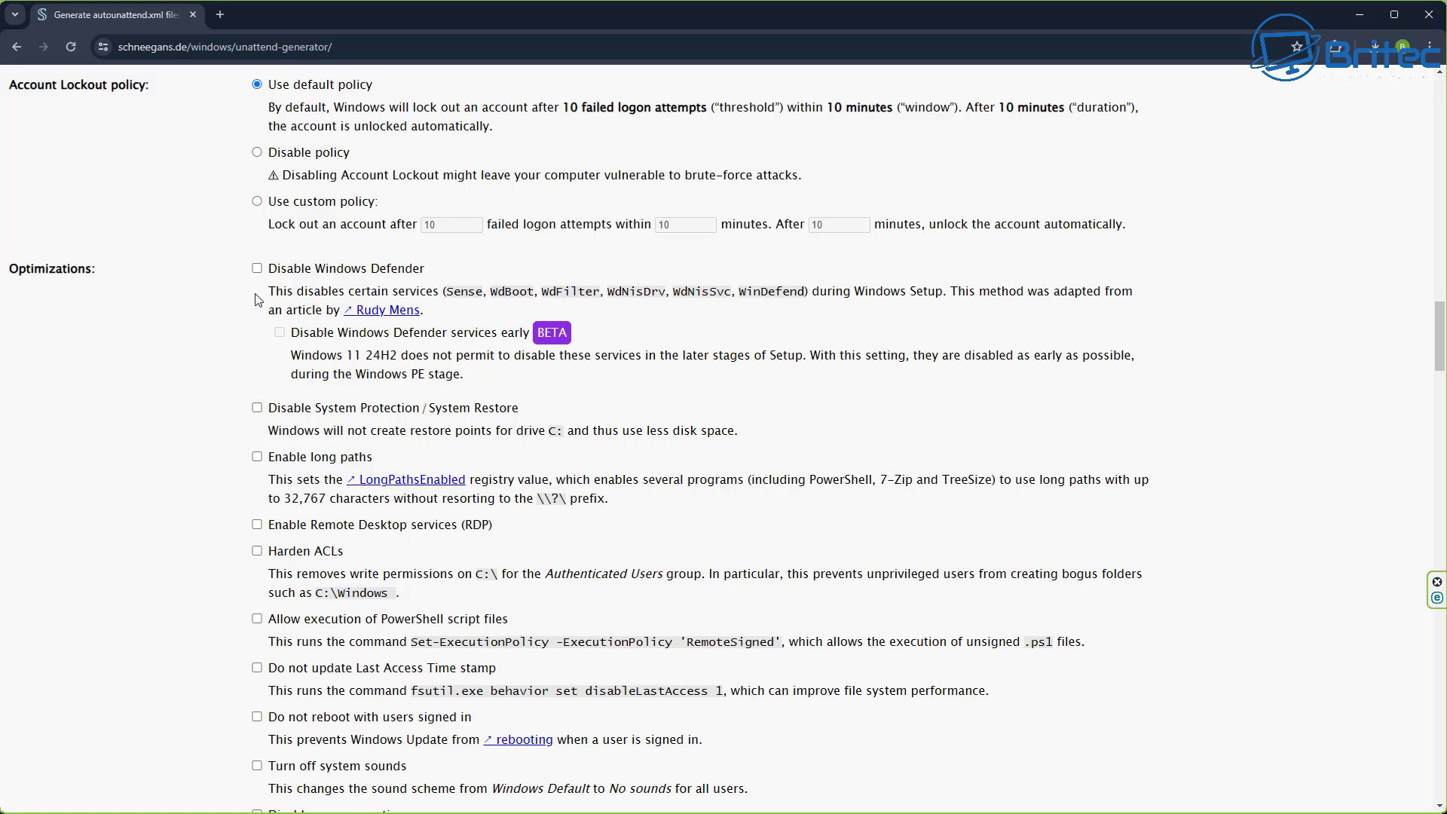
{"action": "left_click", "coordinate": [256, 411]}
{"action": "left_click", "coordinate": [284, 460]}
{"action": "left_click", "coordinate": [258, 632]}
{"action": "left_click", "coordinate": [260, 634]}
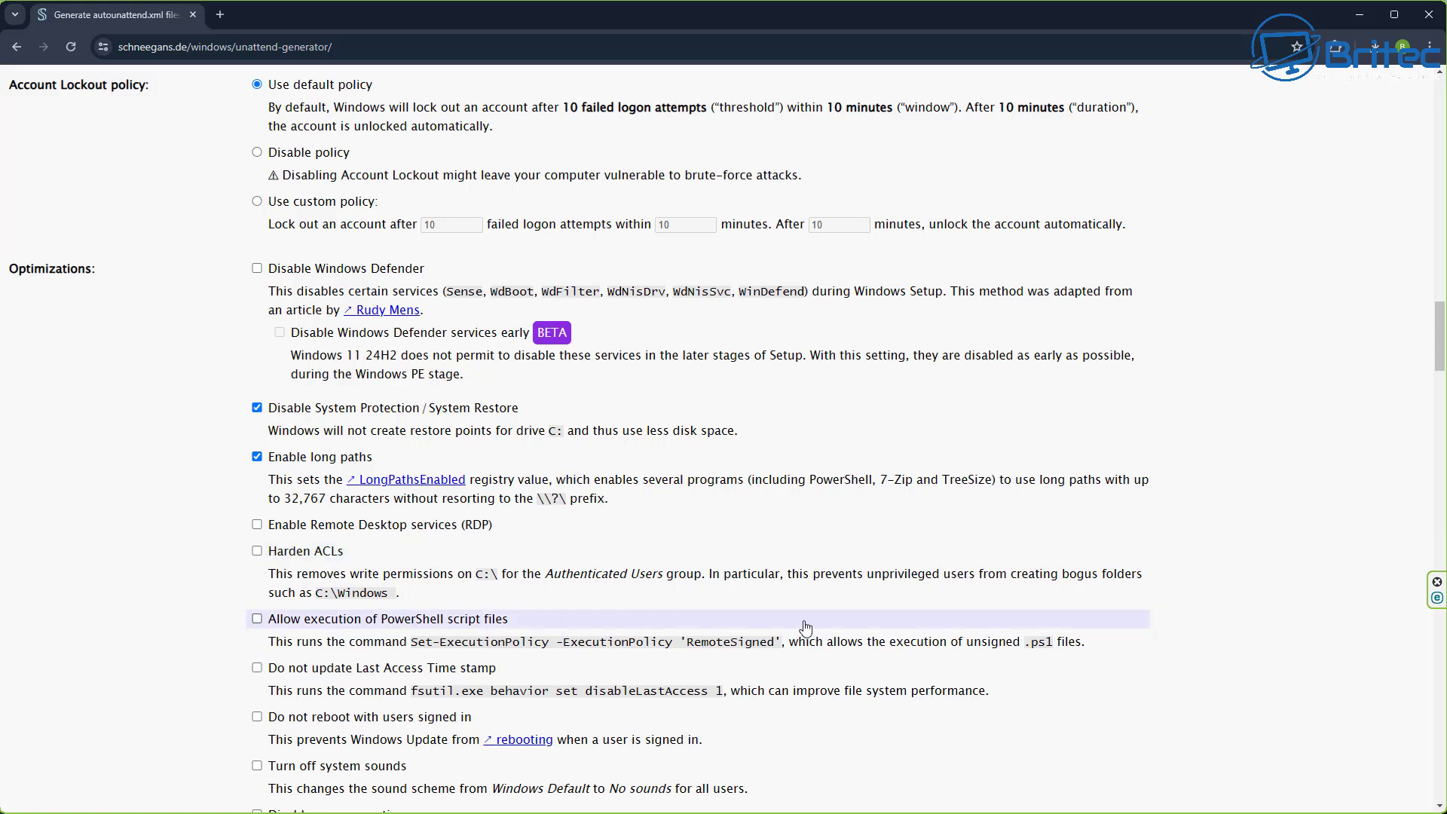
- Turn off system sounds, disable app suggestions and widgets, and prevent device encryption
{"action": "scroll", "coordinate": [805, 628], "scroll_direction": "down", "scroll_amount": 4}
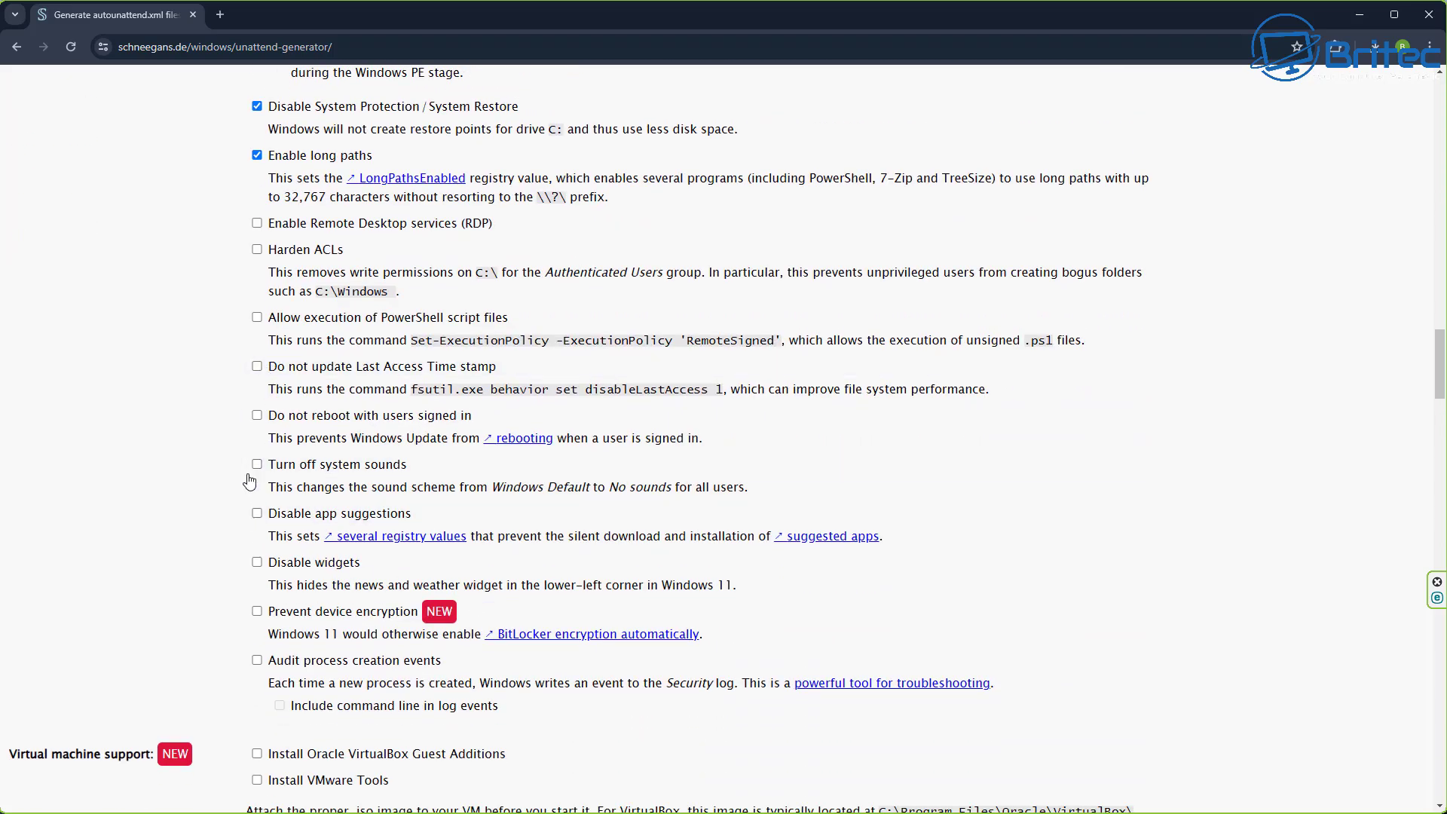
{"action": "left_click", "coordinate": [257, 465]}
{"action": "left_click", "coordinate": [250, 526]}
{"action": "left_click", "coordinate": [255, 565]}
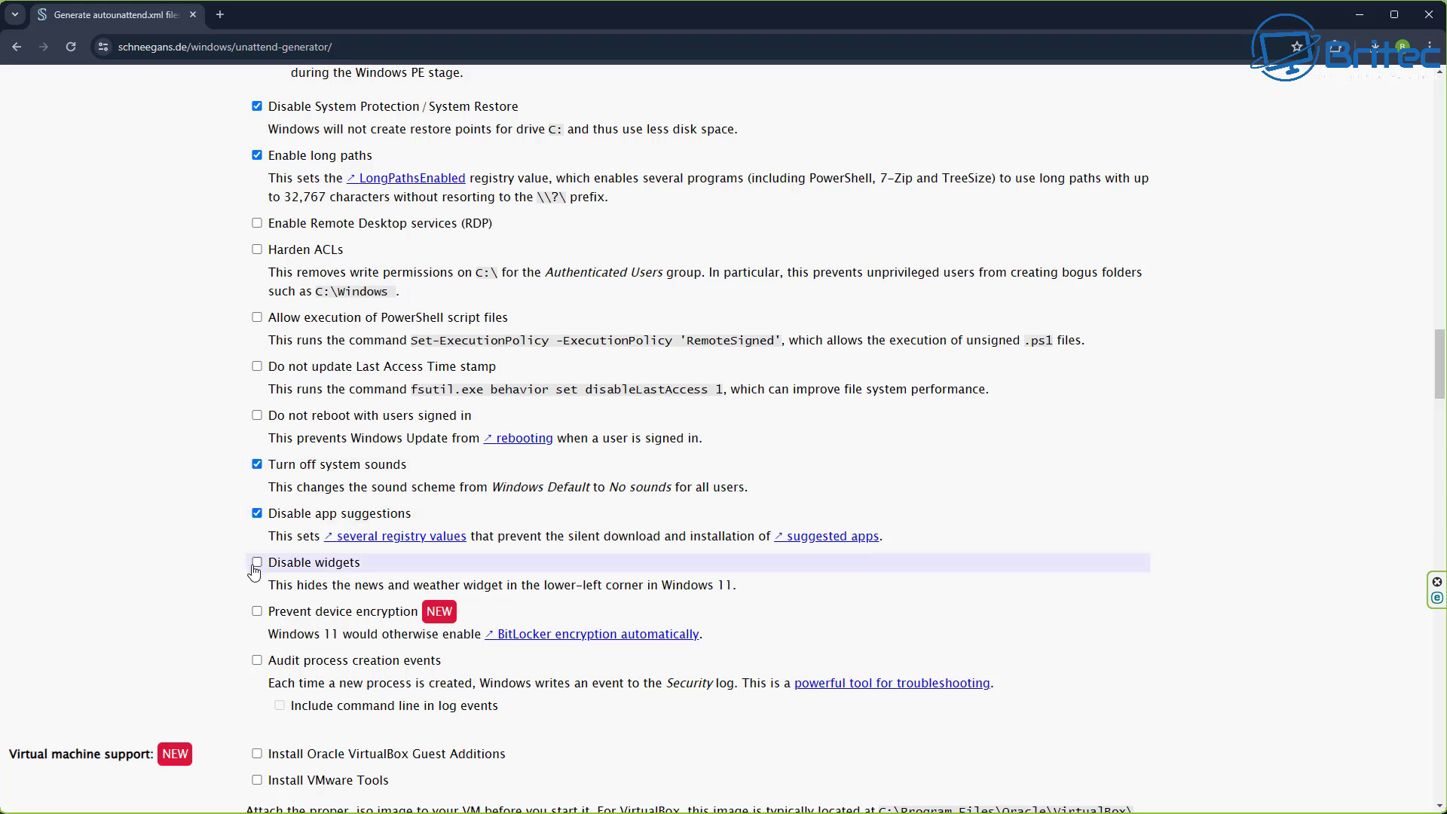
{"action": "left_click", "coordinate": [256, 613]}
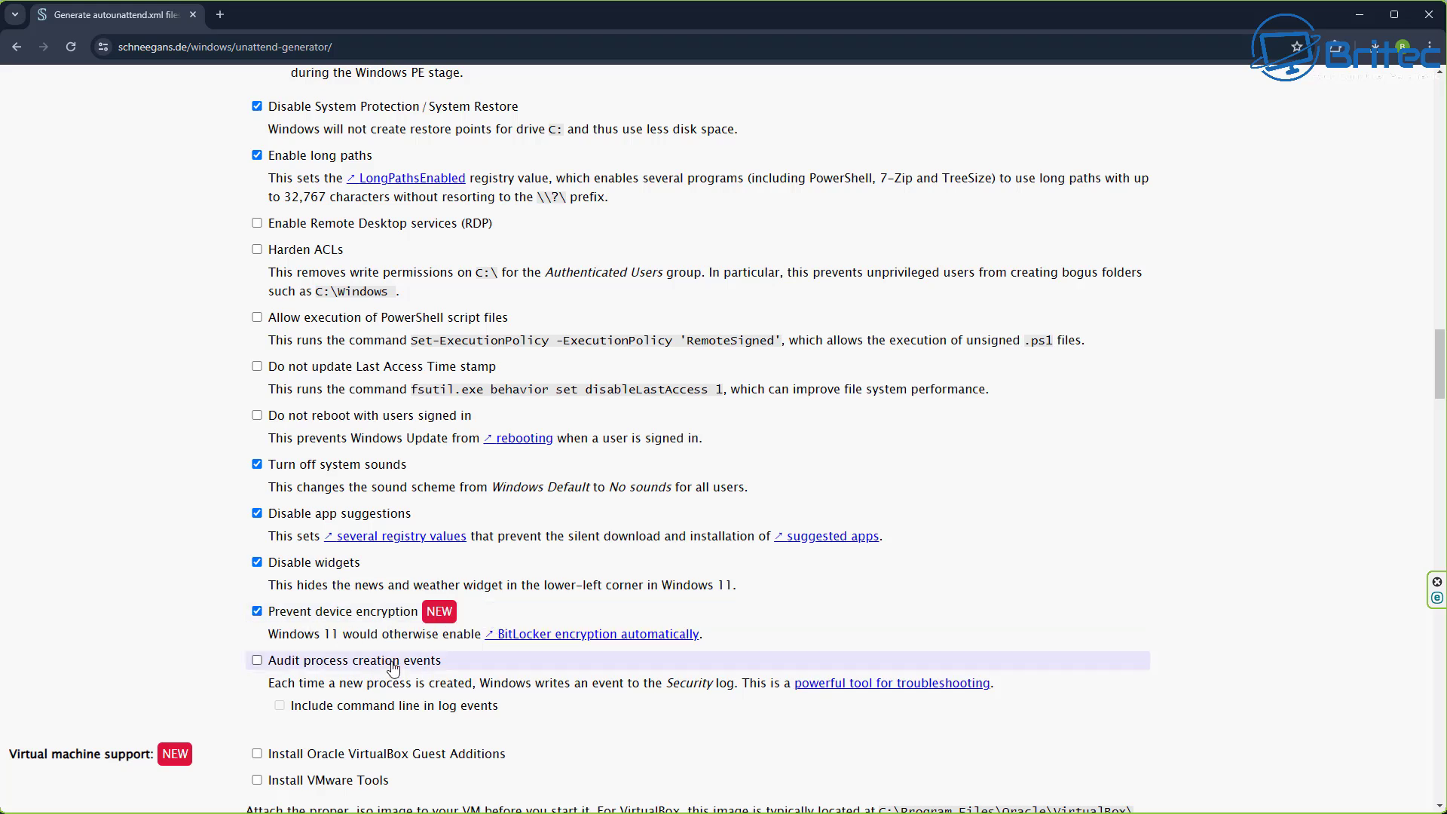
{"action": "scroll", "coordinate": [430, 682], "scroll_direction": "down", "scroll_amount": 4}
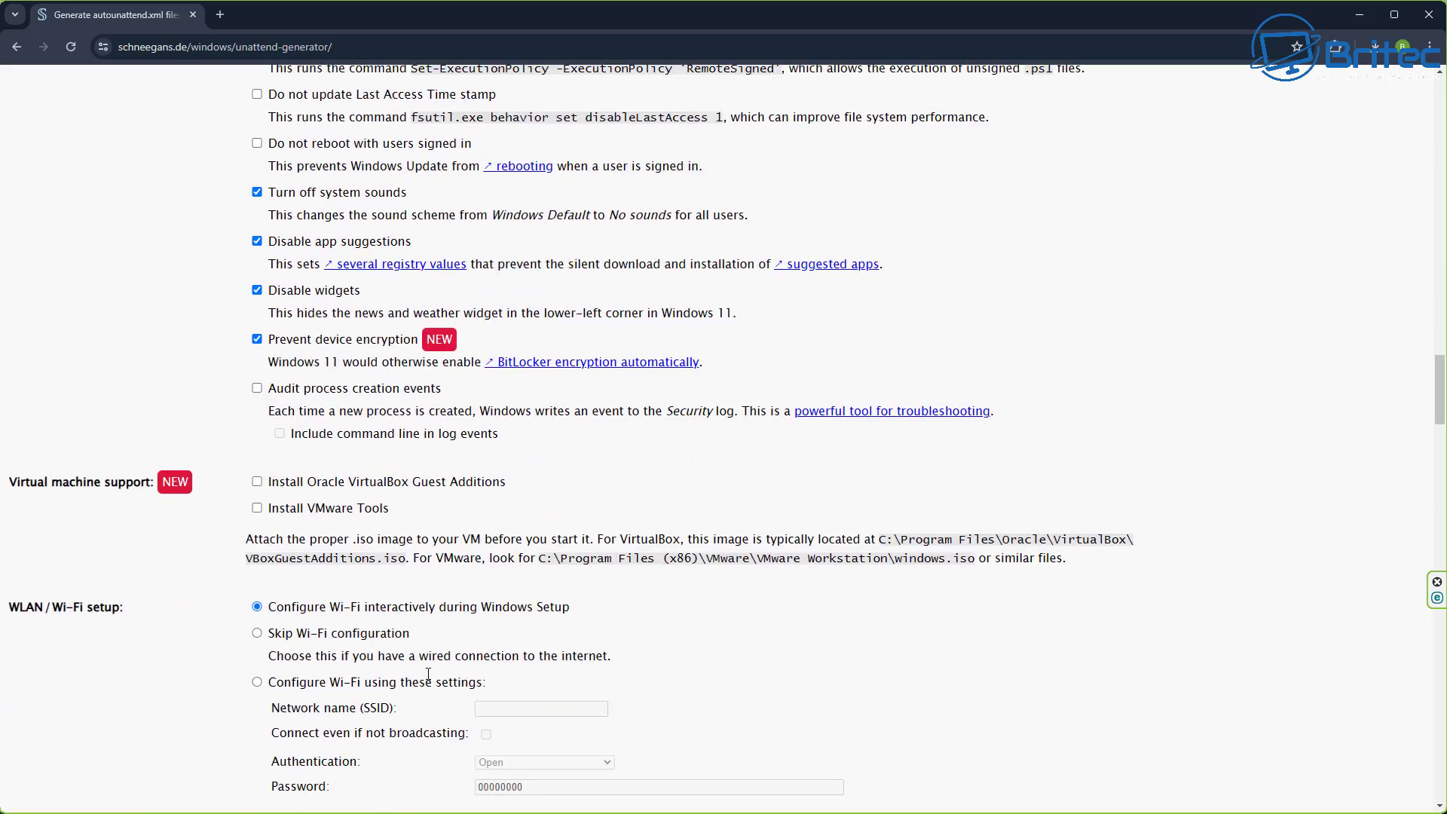
{"action": "scroll", "coordinate": [428, 673], "scroll_direction": "down", "scroll_amount": 4}
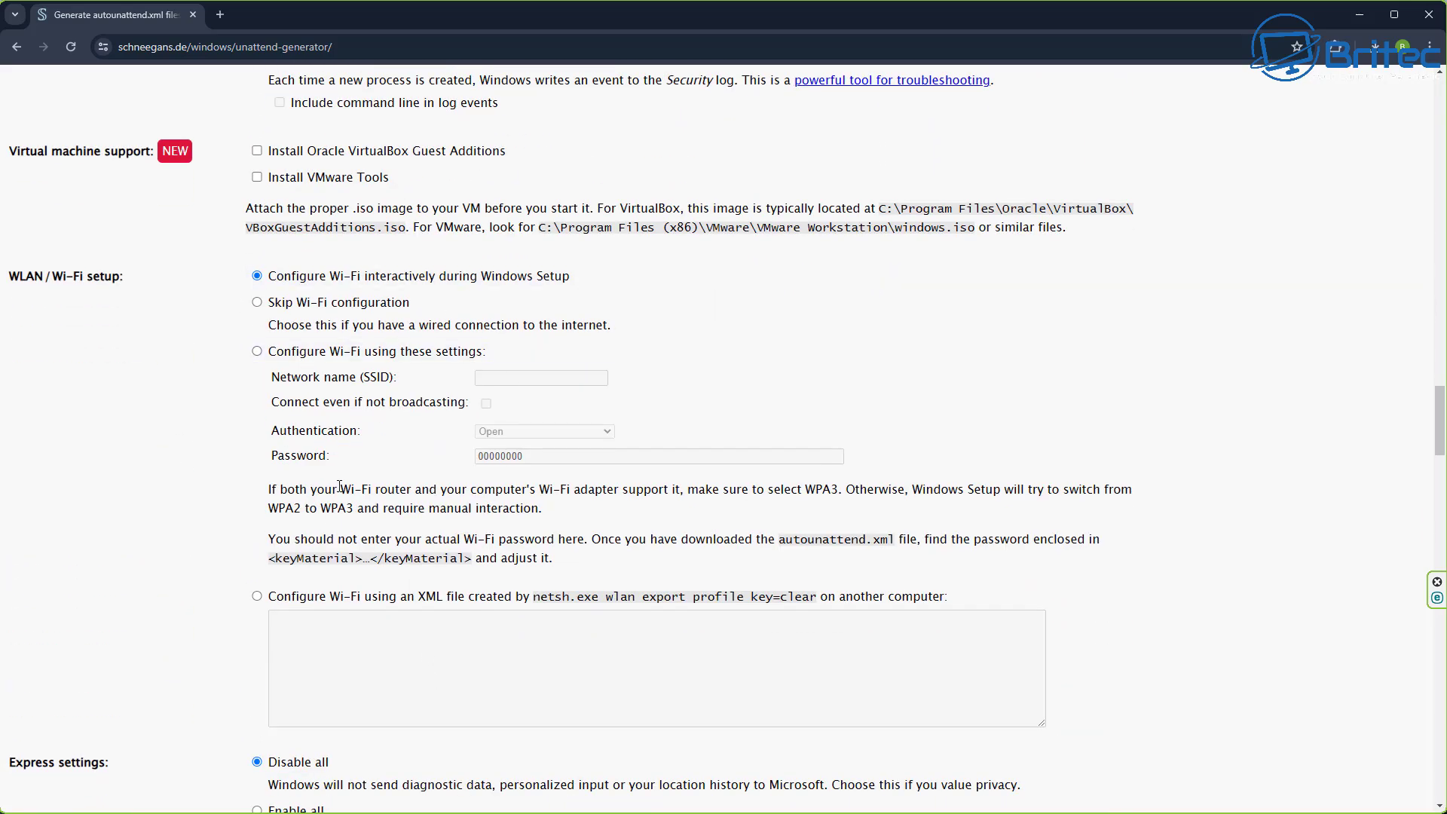
{"action": "scroll", "coordinate": [342, 492], "scroll_direction": "down", "scroll_amount": 5}
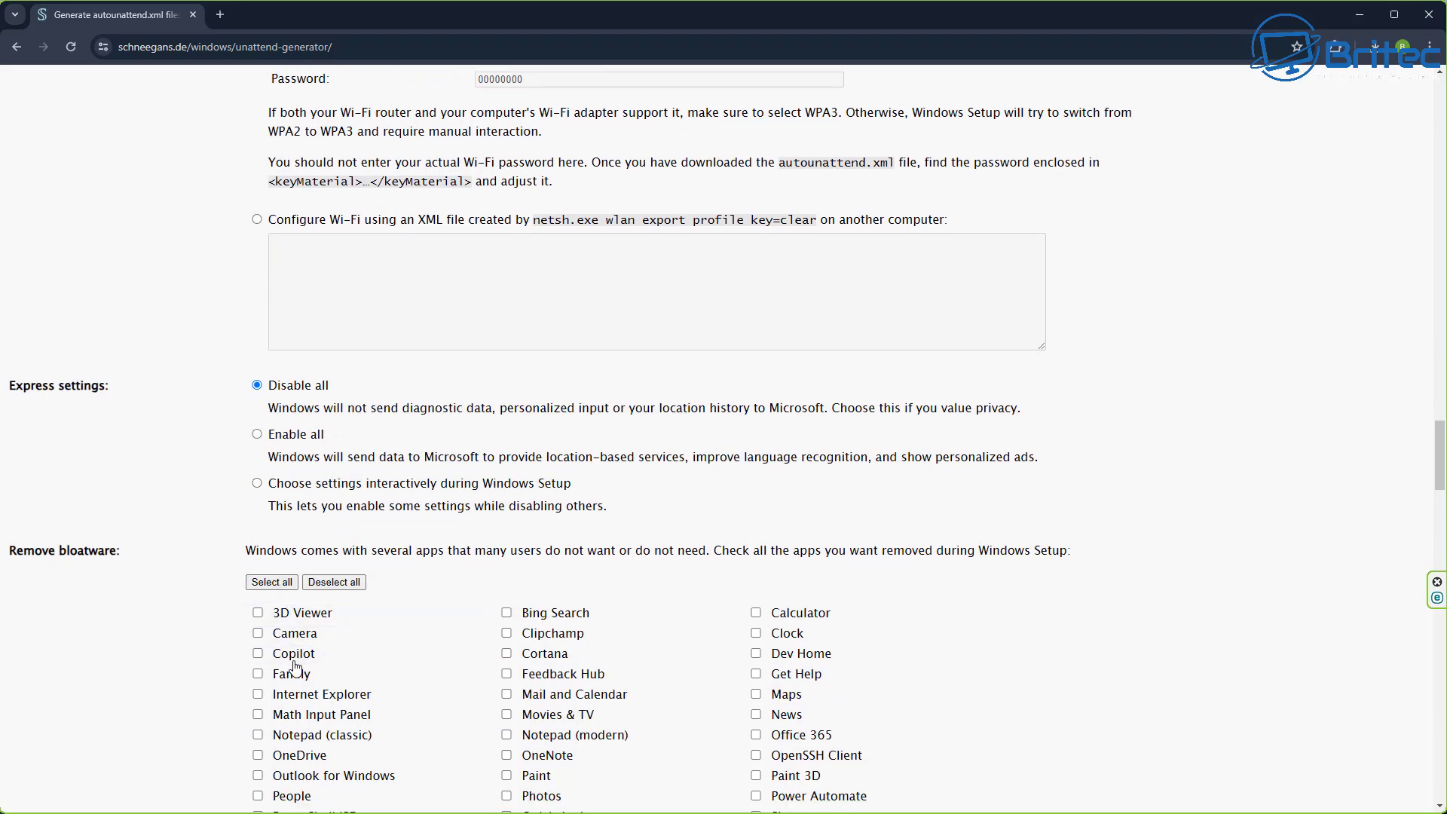
{"action": "scroll", "coordinate": [257, 527], "scroll_direction": "down", "scroll_amount": 4}
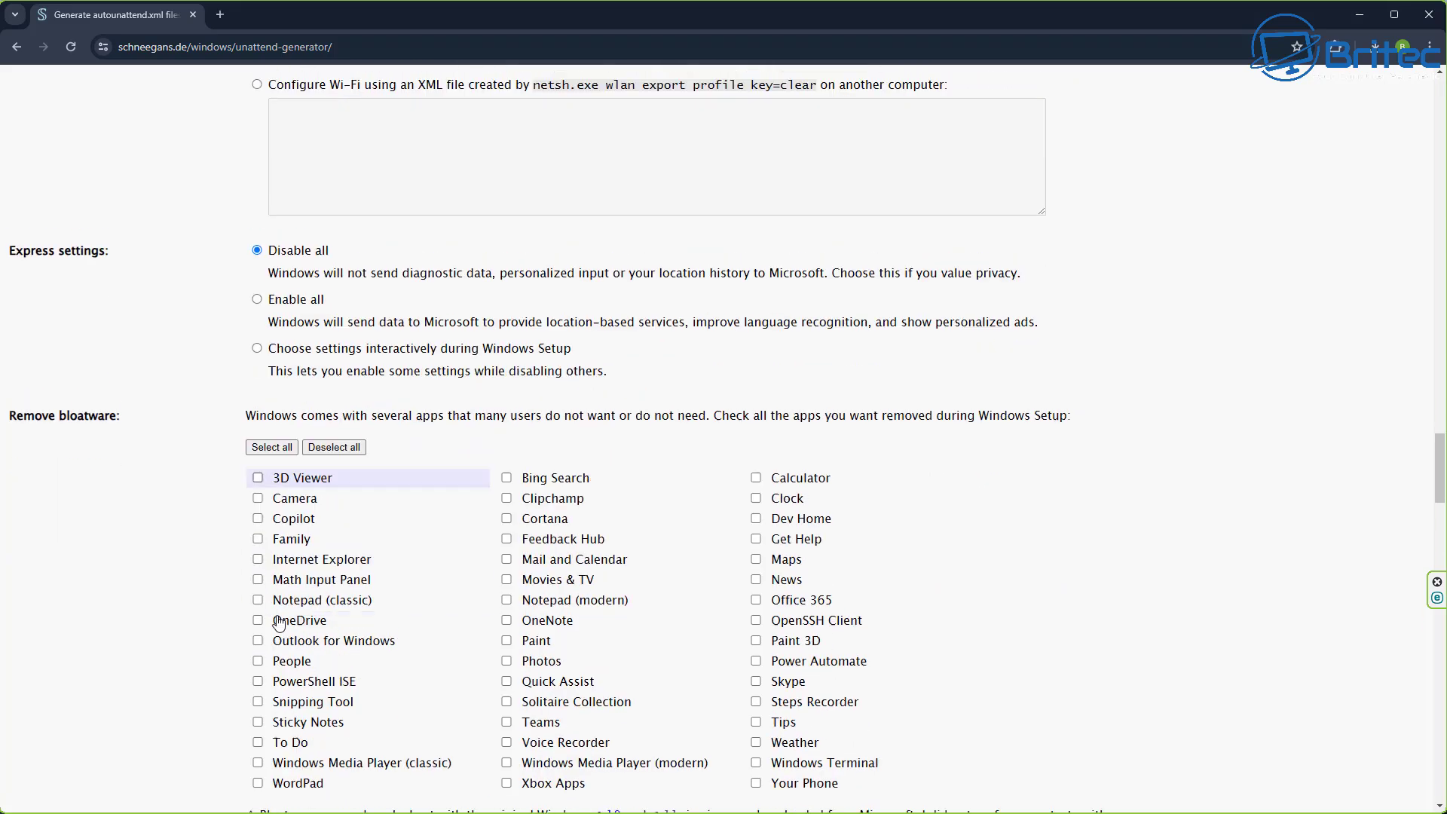
- Select all bloatware for removal except PowerShell ISE and Windows Terminal
{"action": "left_click", "coordinate": [265, 282]}
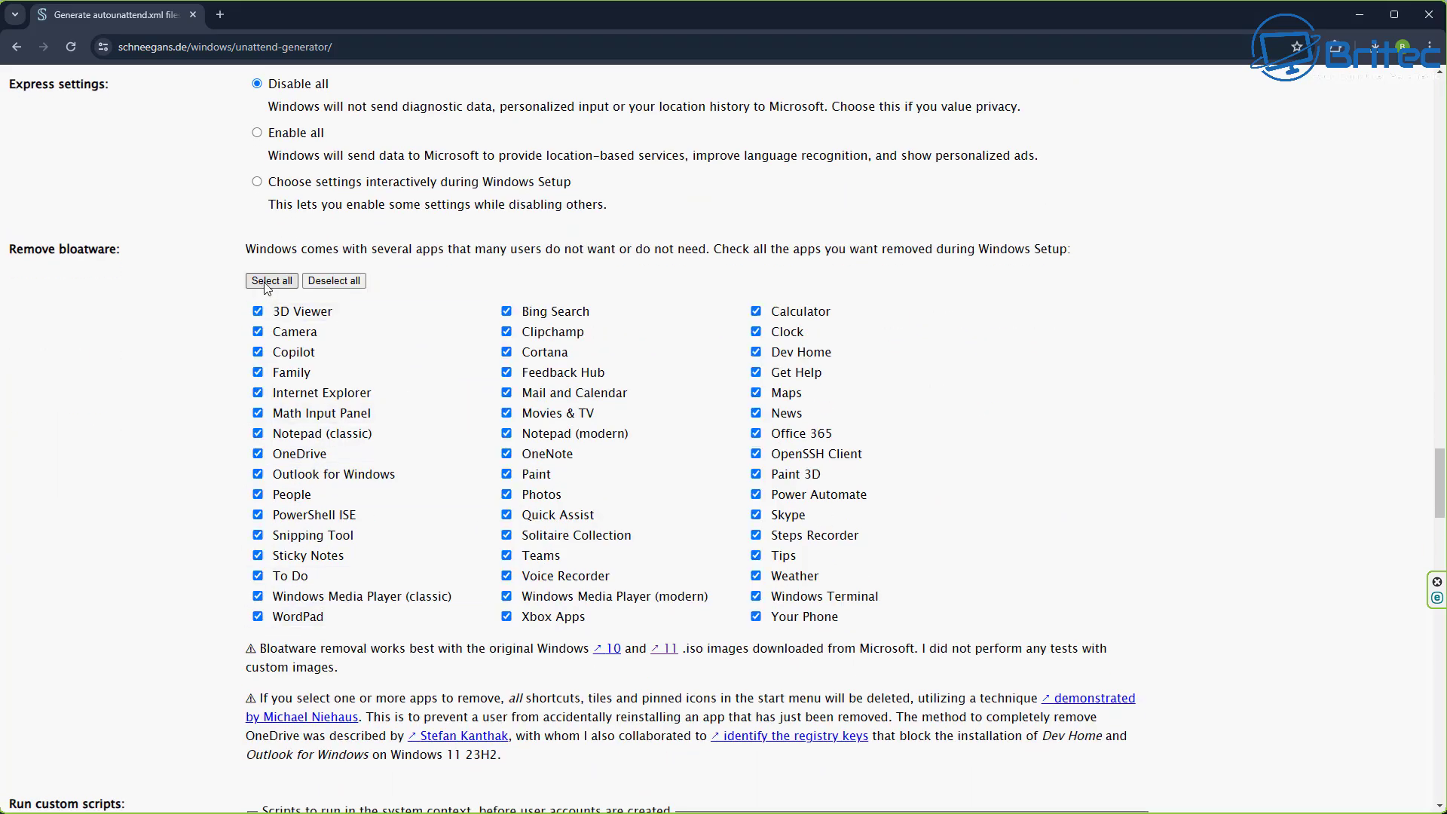
{"action": "left_click", "coordinate": [257, 515]}
{"action": "left_click", "coordinate": [752, 600]}
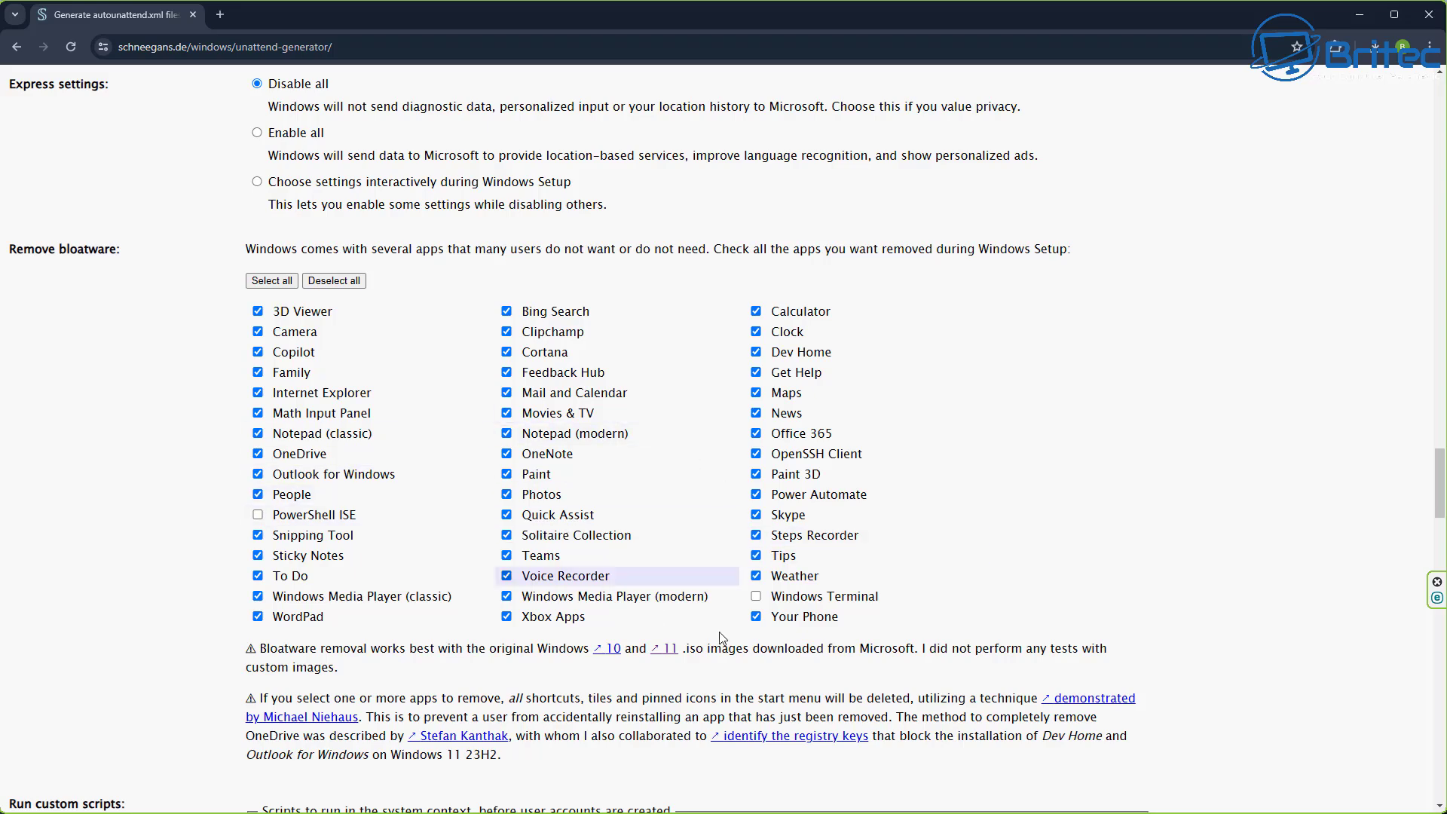
- Download the generated autounattend.xml file
{"action": "scroll", "coordinate": [743, 653], "scroll_direction": "down", "scroll_amount": 4}
{"action": "scroll", "coordinate": [416, 662], "scroll_direction": "down", "scroll_amount": 2}
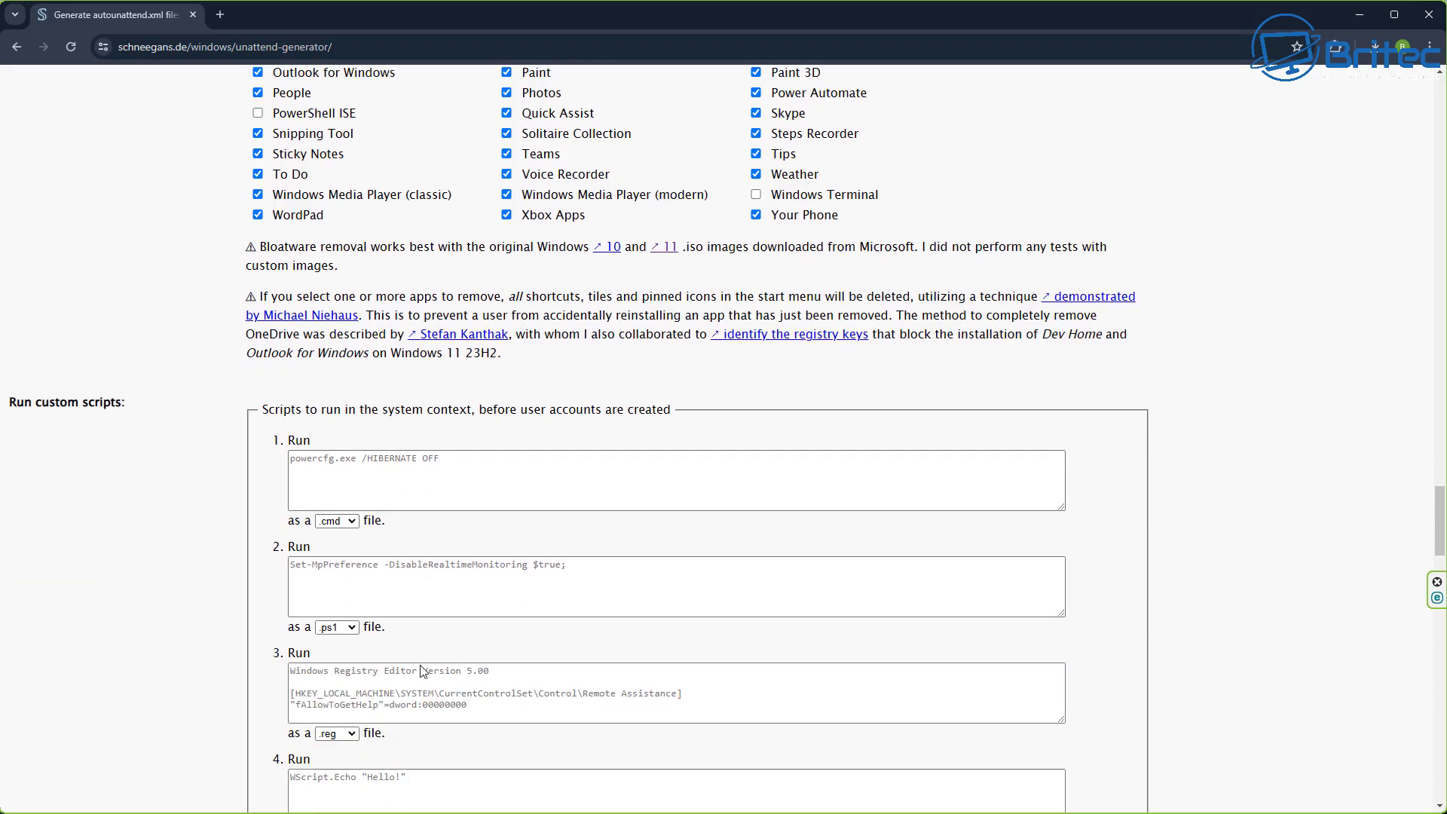
{"action": "scroll", "coordinate": [497, 588], "scroll_direction": "down", "scroll_amount": 3}
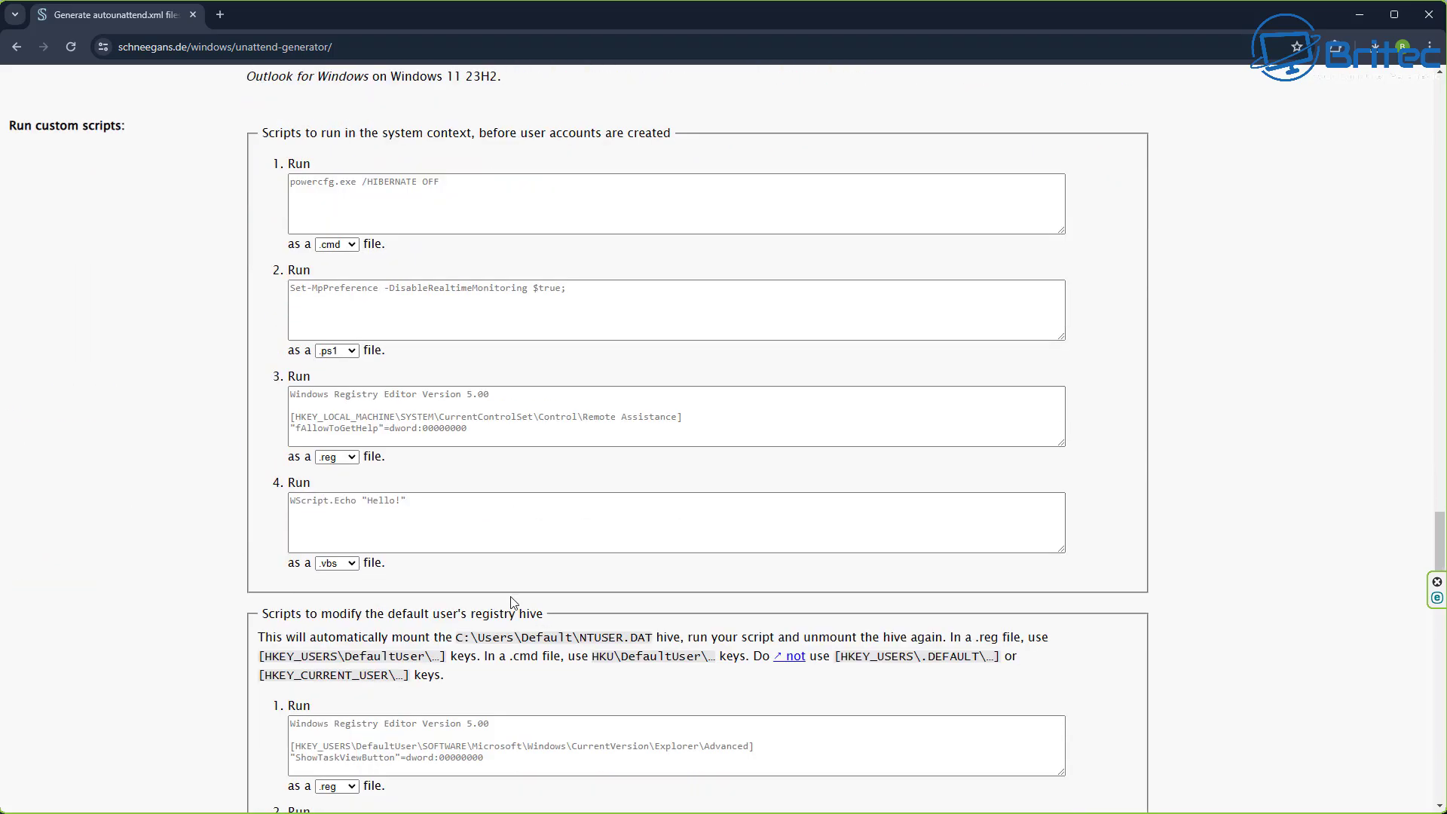
{"action": "scroll", "coordinate": [530, 449], "scroll_direction": "down", "scroll_amount": 5}
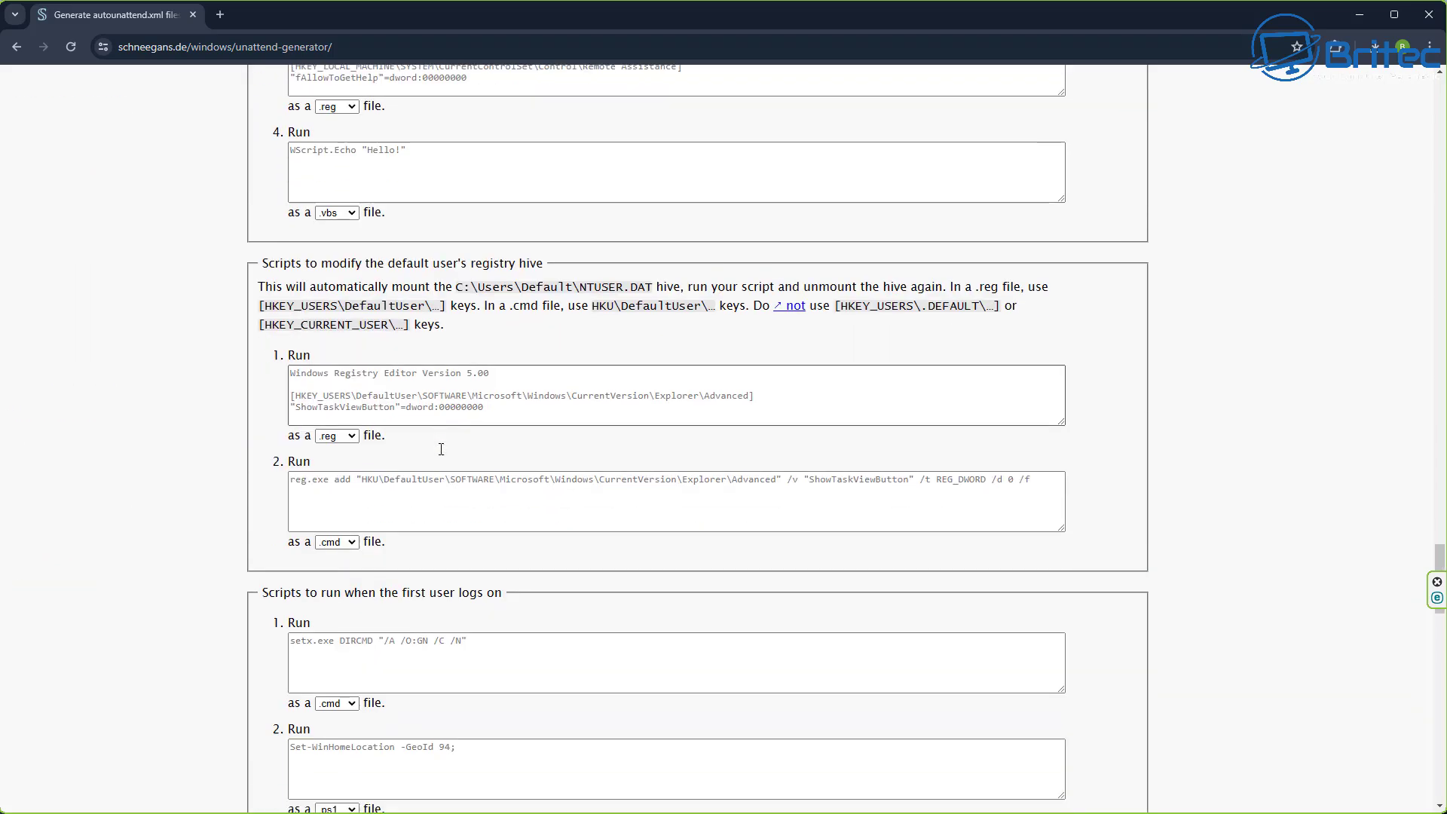
{"action": "scroll", "coordinate": [441, 449], "scroll_direction": "down", "scroll_amount": 3}
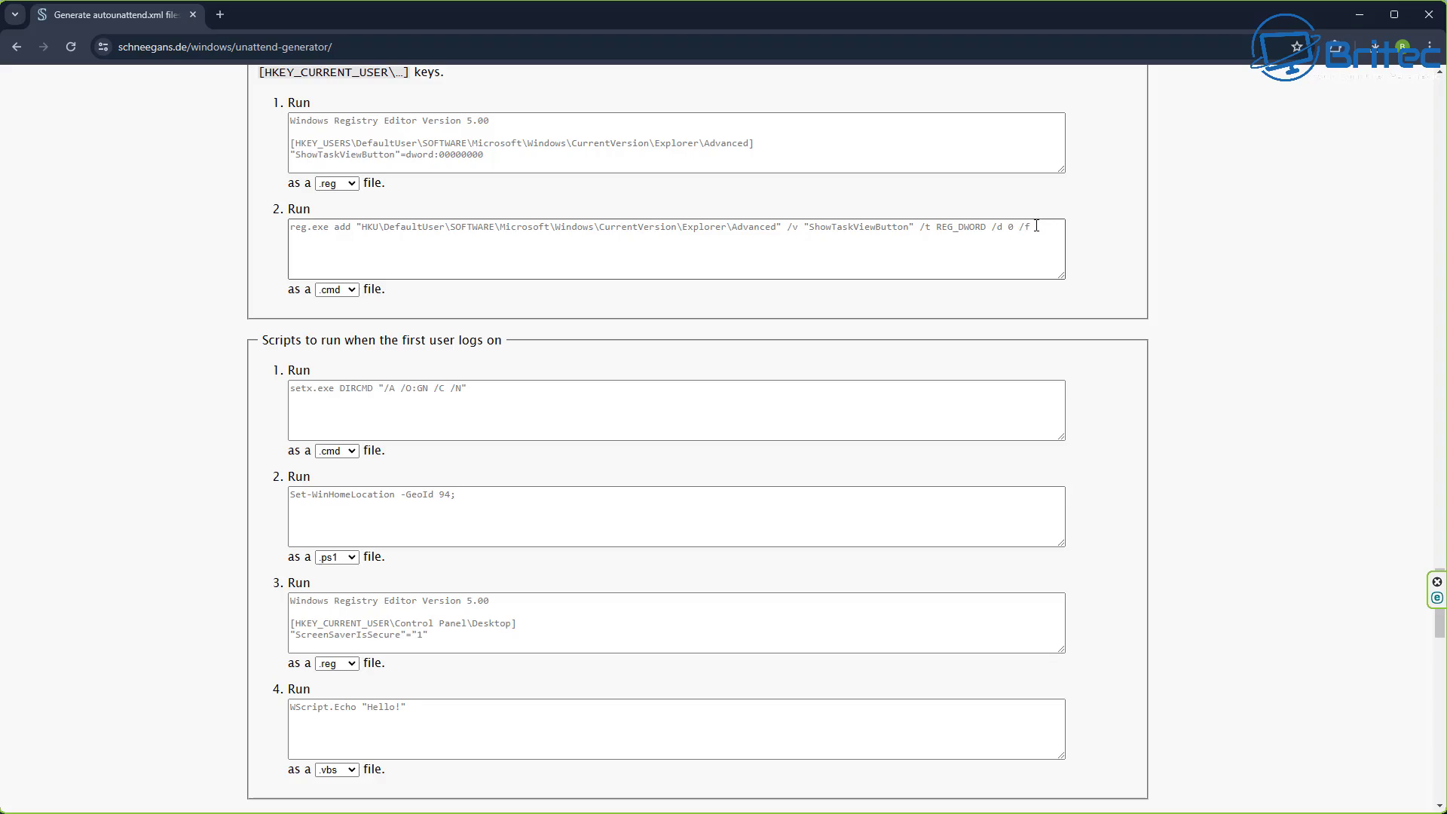
{"action": "scroll", "coordinate": [791, 433], "scroll_direction": "down", "scroll_amount": 10}
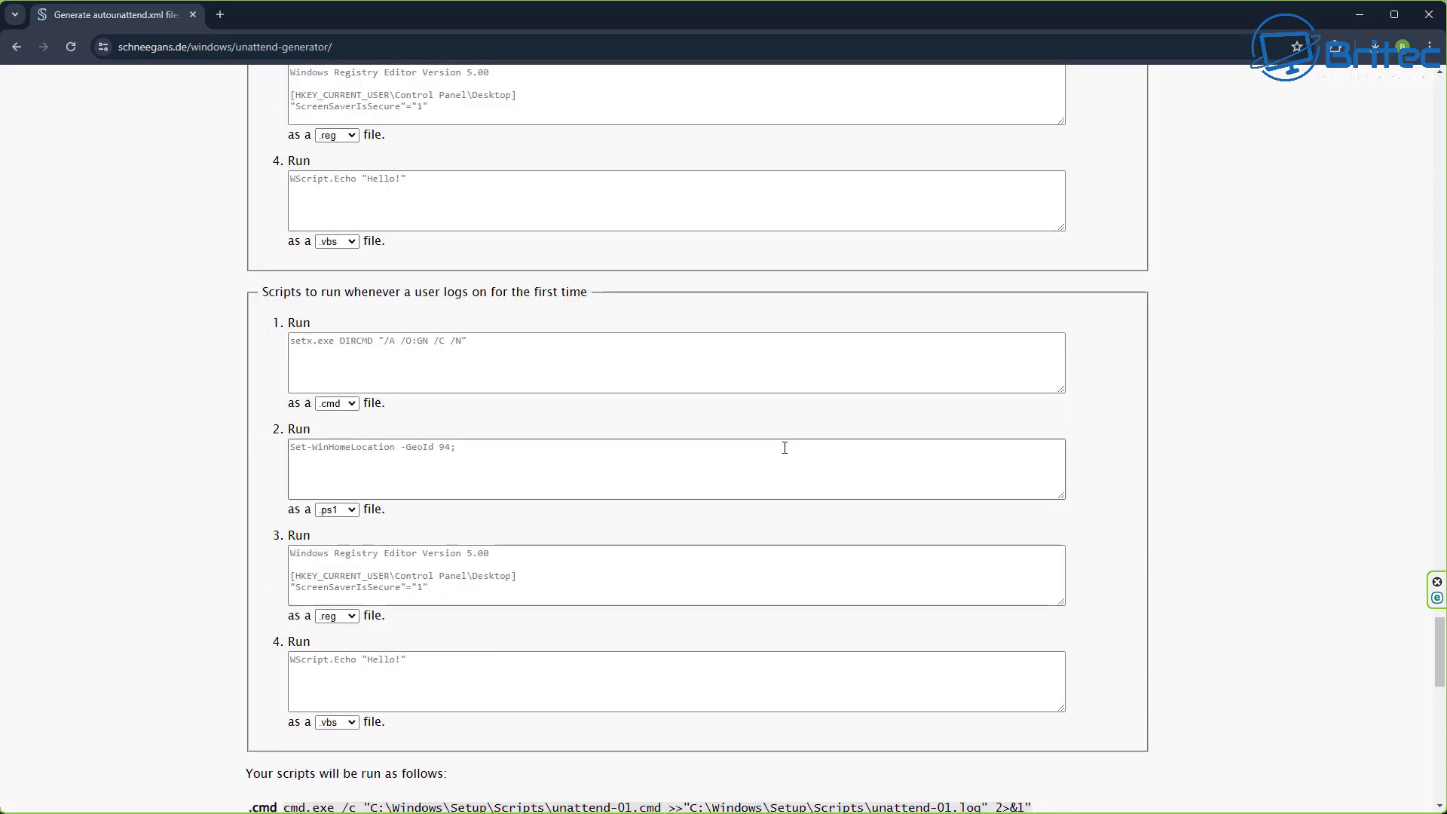
{"action": "scroll", "coordinate": [784, 448], "scroll_direction": "down", "scroll_amount": 11}
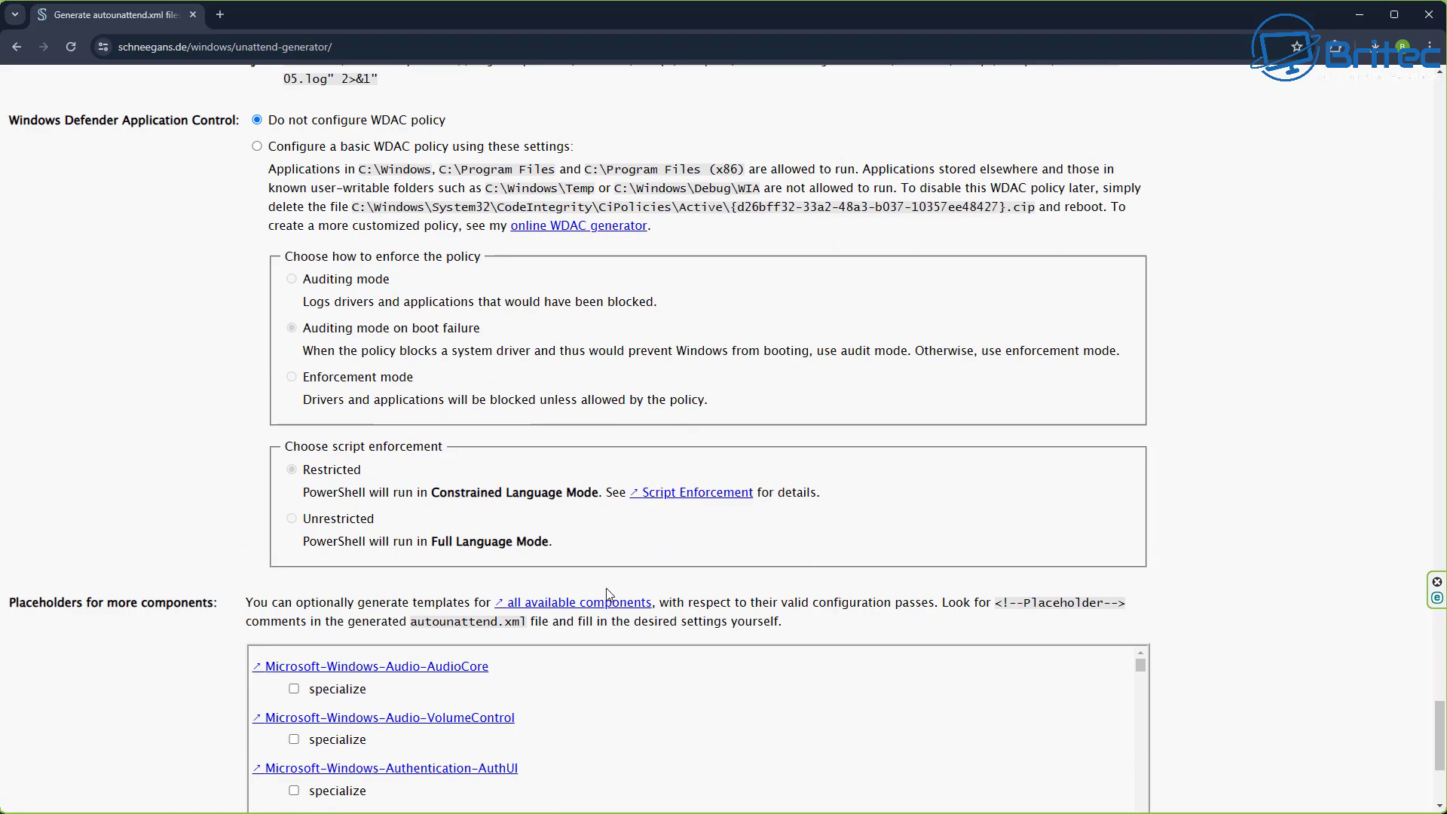
{"action": "scroll", "coordinate": [493, 639], "scroll_direction": "down", "scroll_amount": 1}
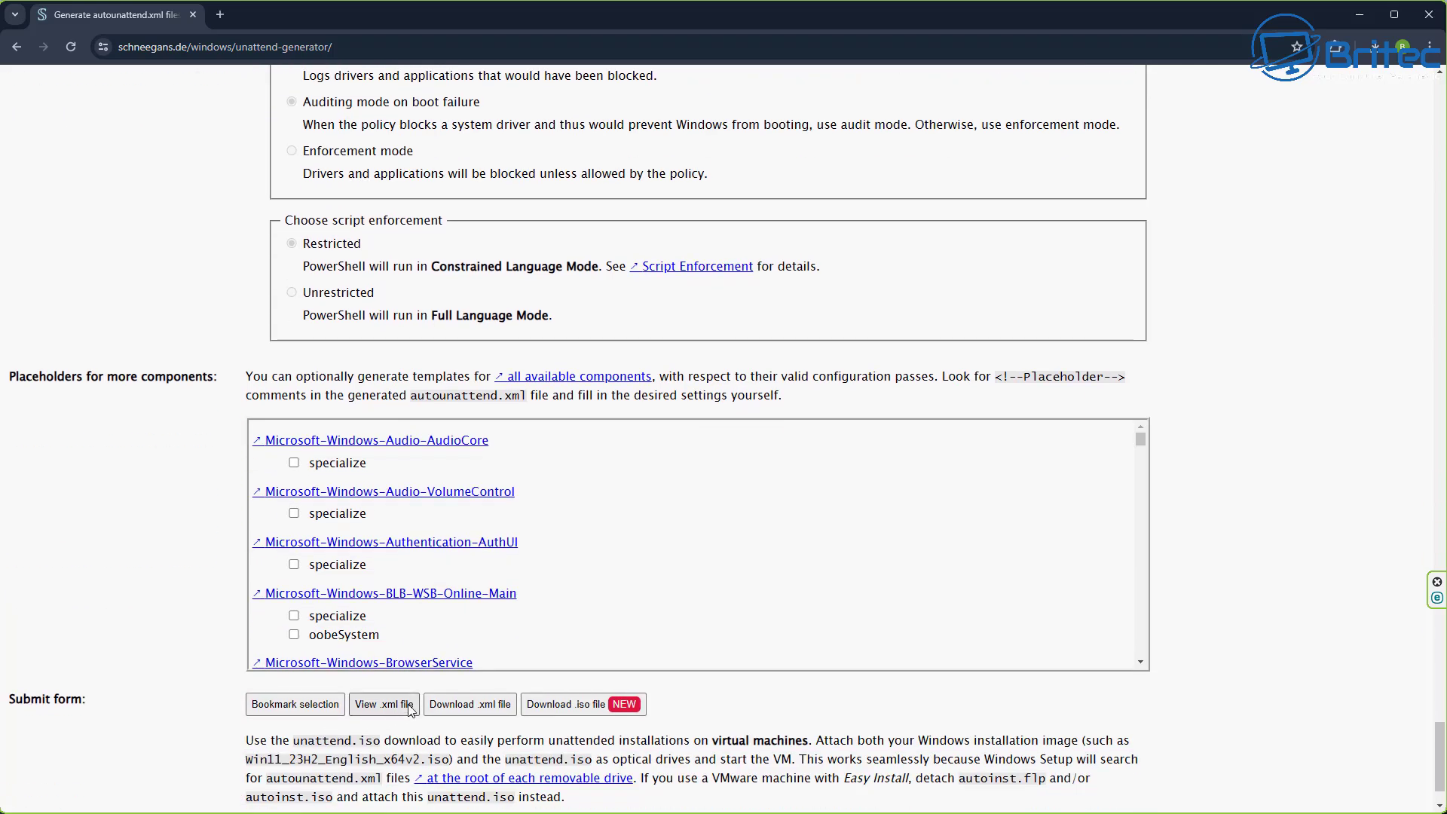
{"action": "left_click", "coordinate": [469, 705]}
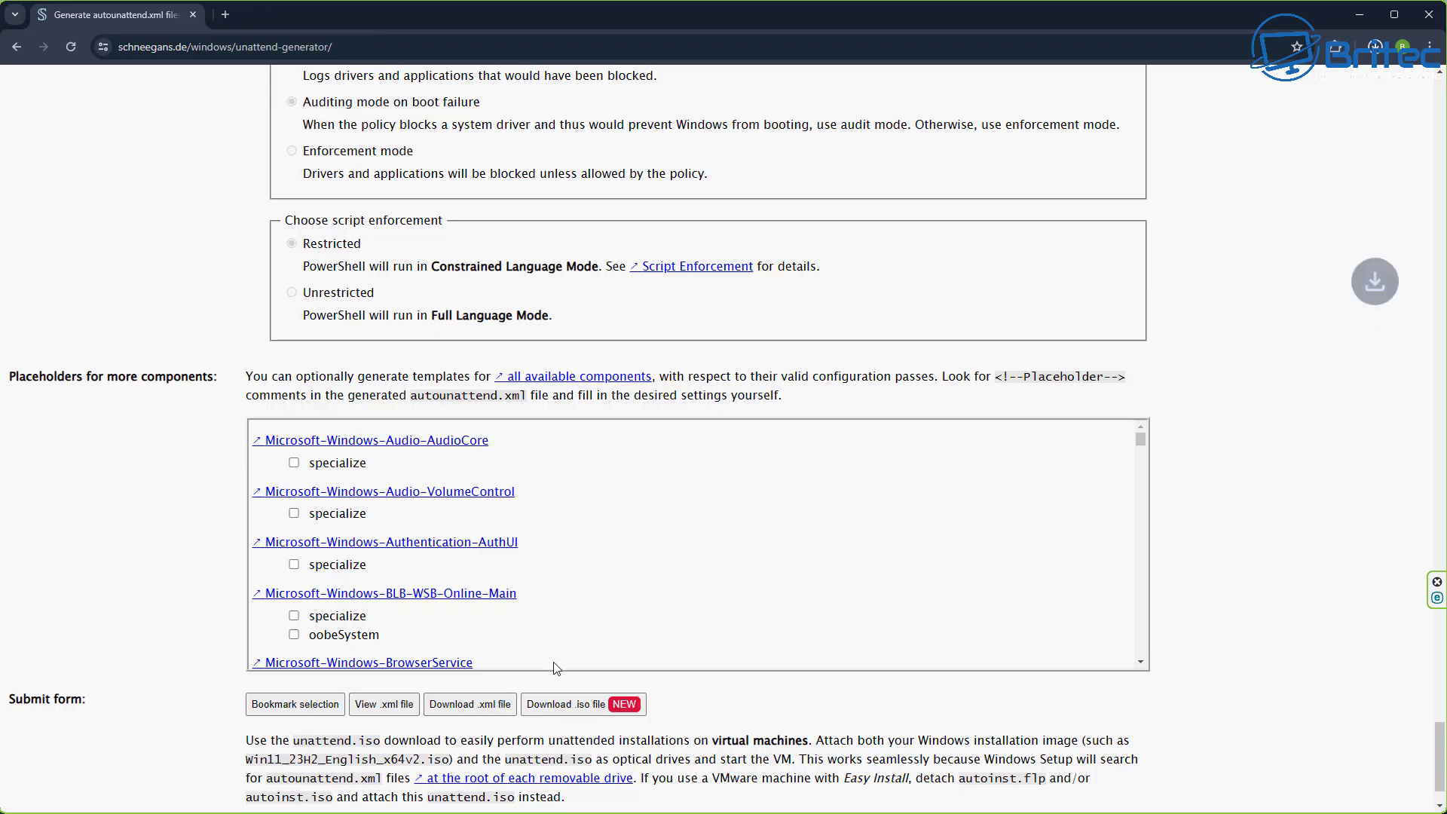
- Highlight the International-Core-WinPE component and the Setup UserData product key block
{"action": "mouse_move", "coordinate": [1278, 85]}
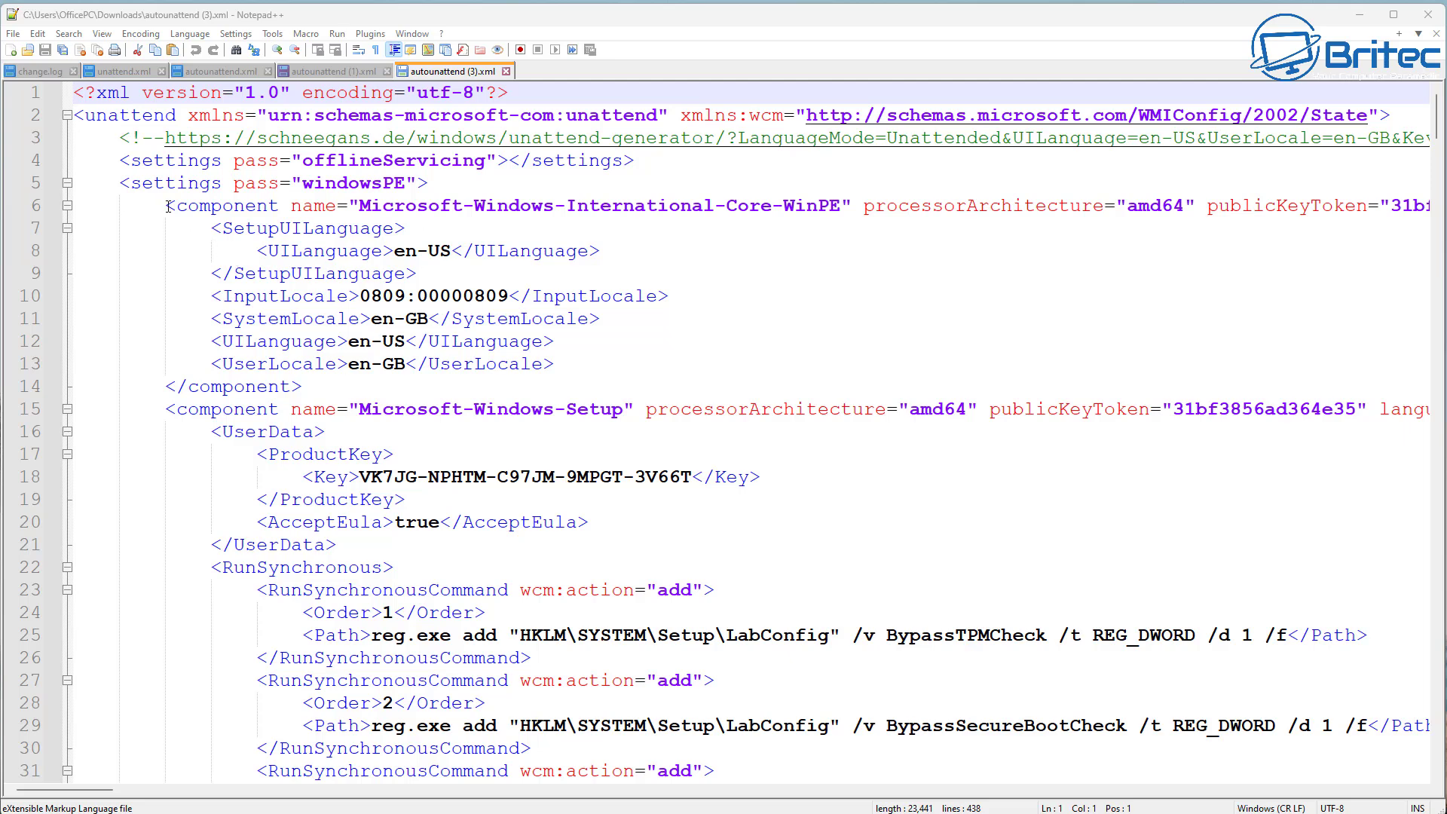
{"action": "left_click_drag", "start_coordinate": [167, 207], "coordinate": [572, 388]}
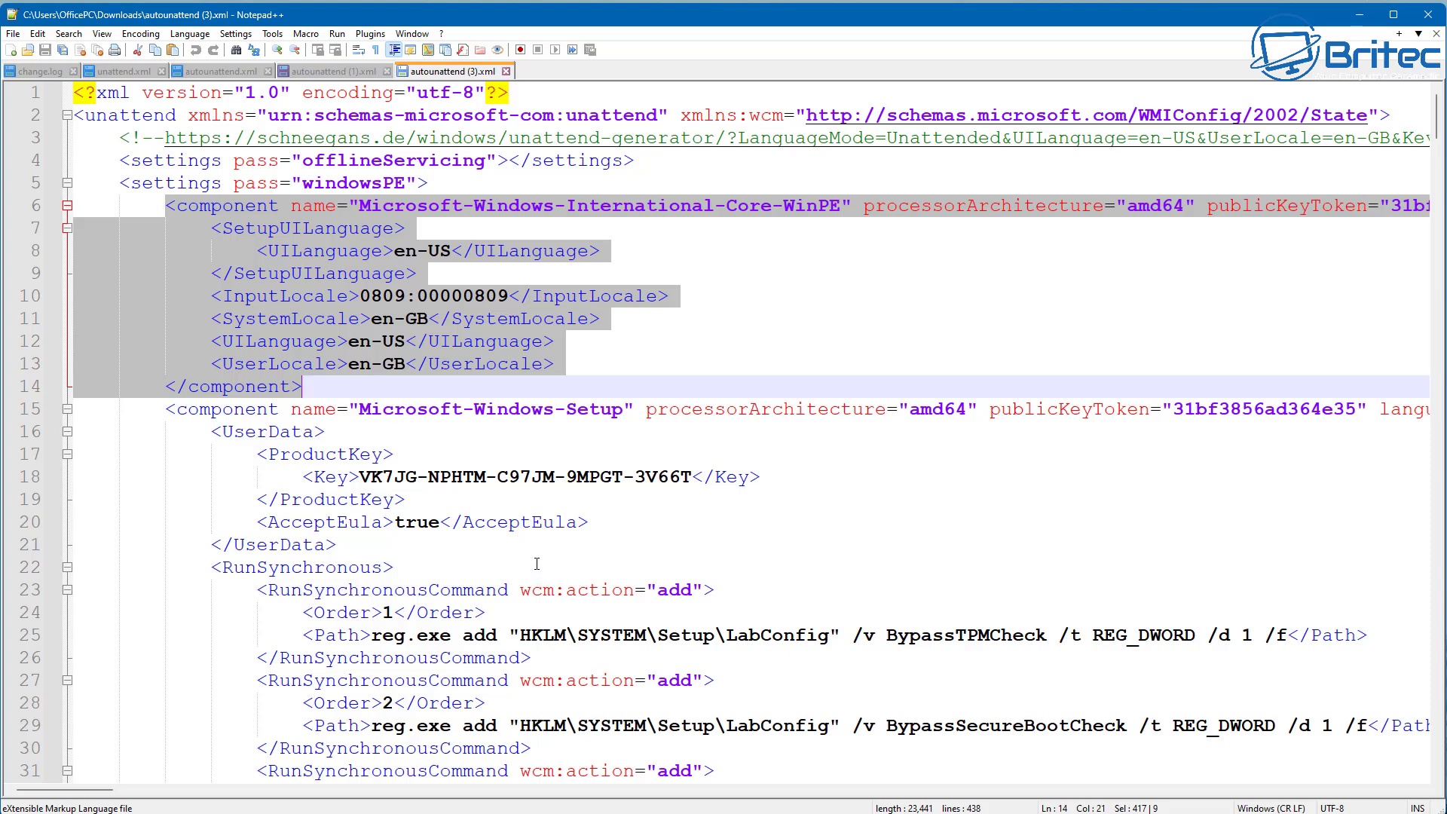
{"action": "left_click", "coordinate": [600, 351]}
{"action": "left_click_drag", "start_coordinate": [167, 409], "coordinate": [649, 523]}
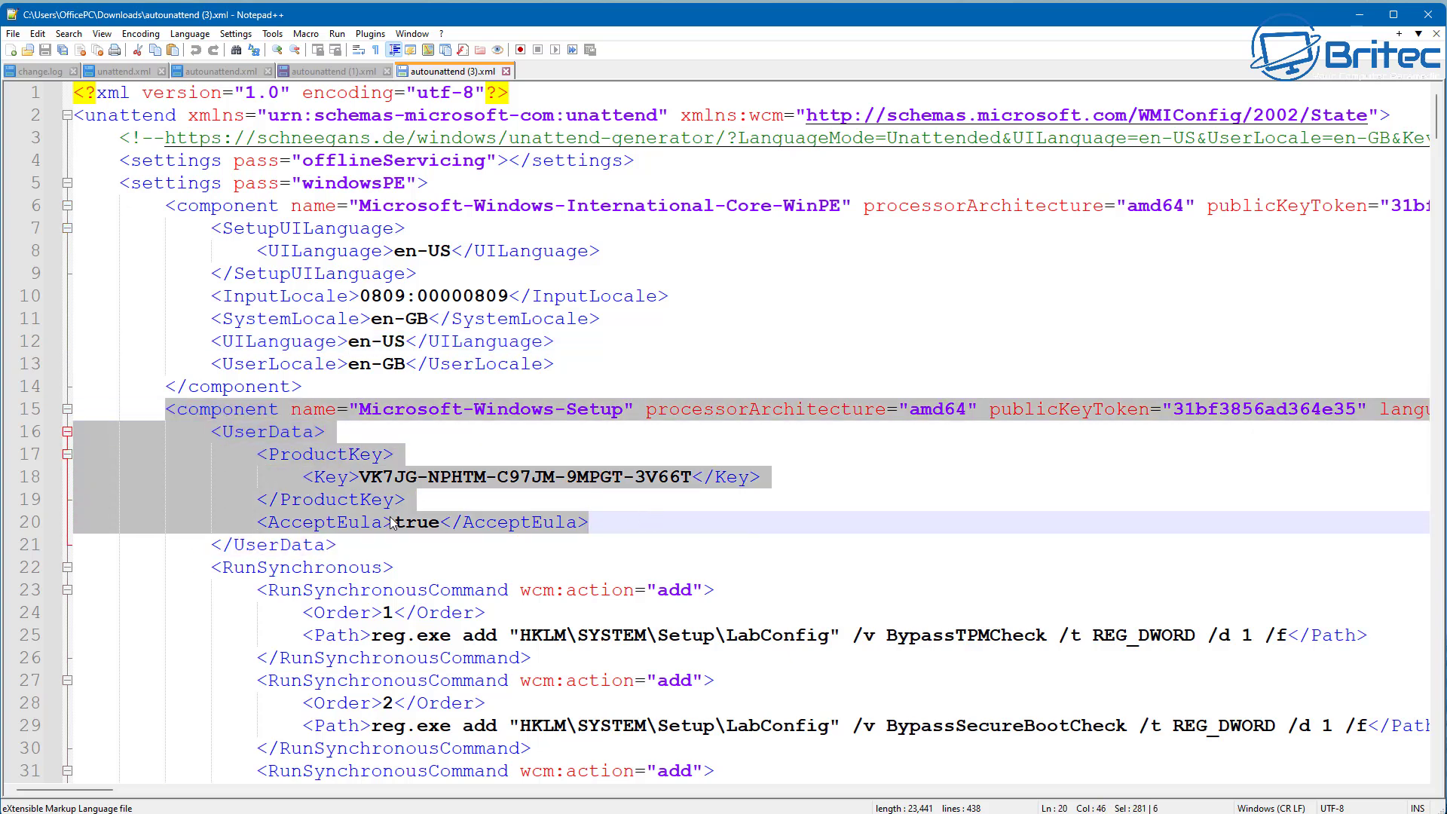
{"action": "left_click_drag", "start_coordinate": [355, 558], "coordinate": [119, 386]}
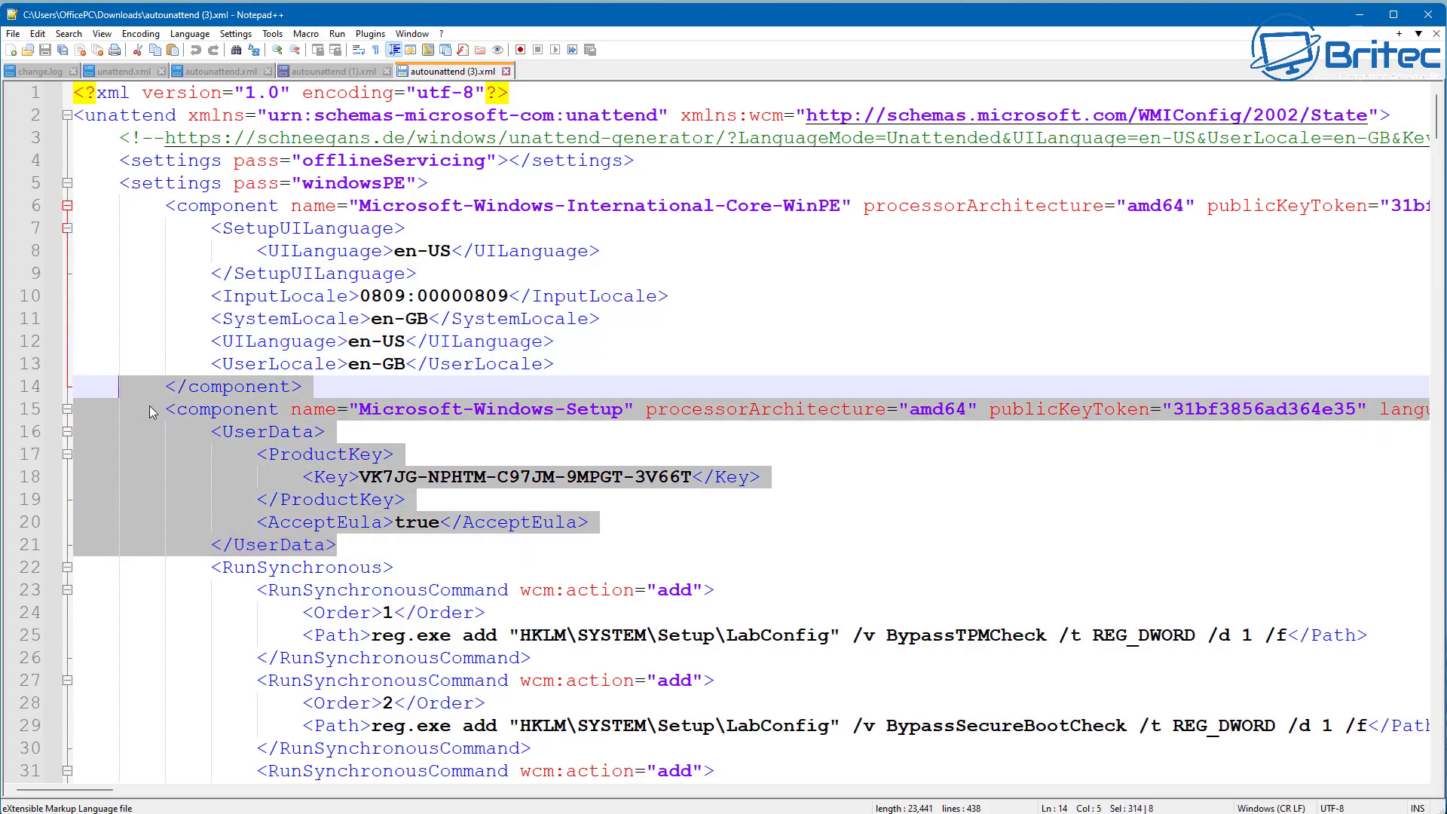
- Highlight the Windows 11 hardware-check bypass commands
{"action": "scroll", "coordinate": [822, 553], "scroll_direction": "down", "scroll_amount": 6}
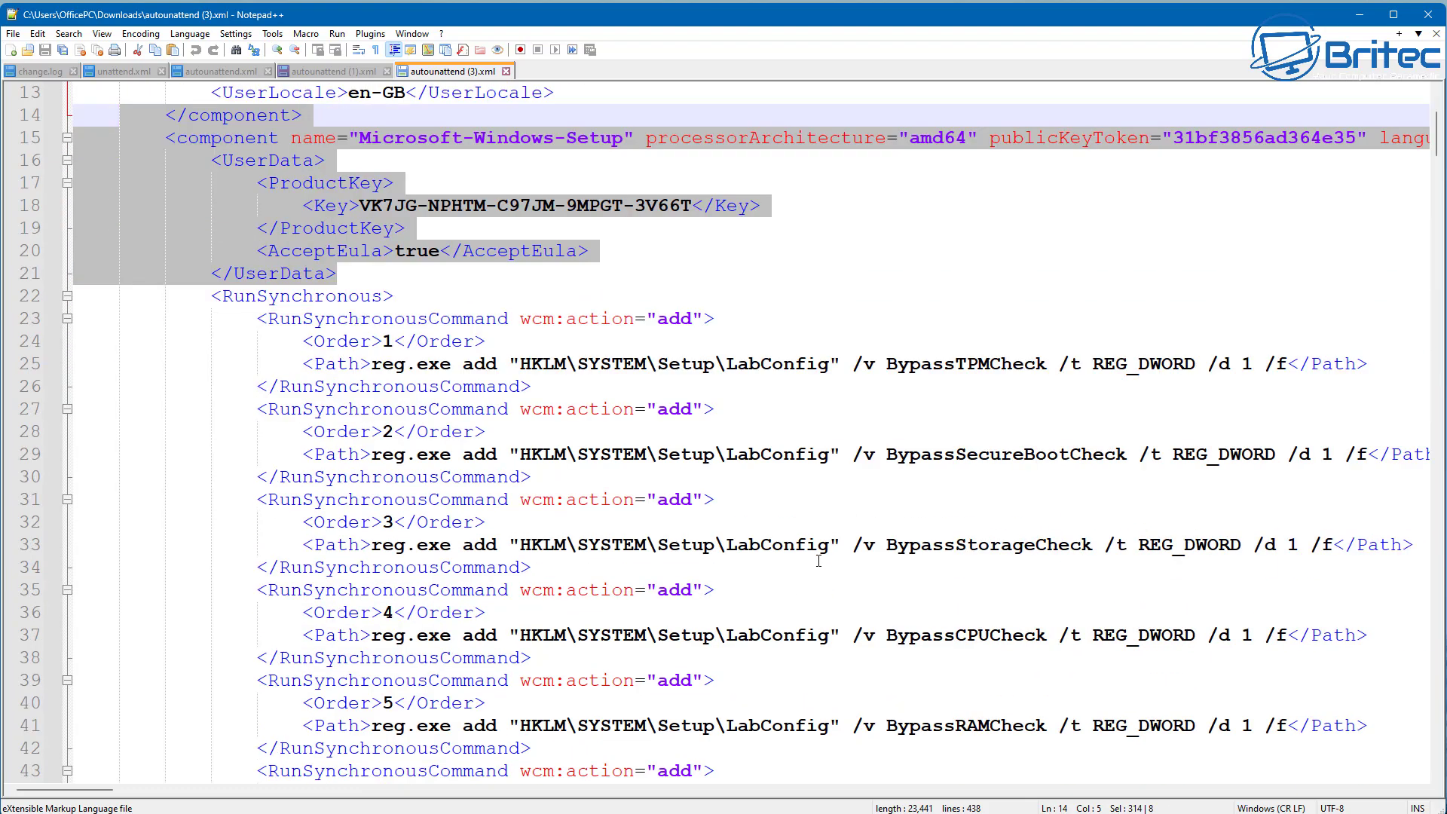
{"action": "left_click_drag", "start_coordinate": [212, 161], "coordinate": [1196, 683]}
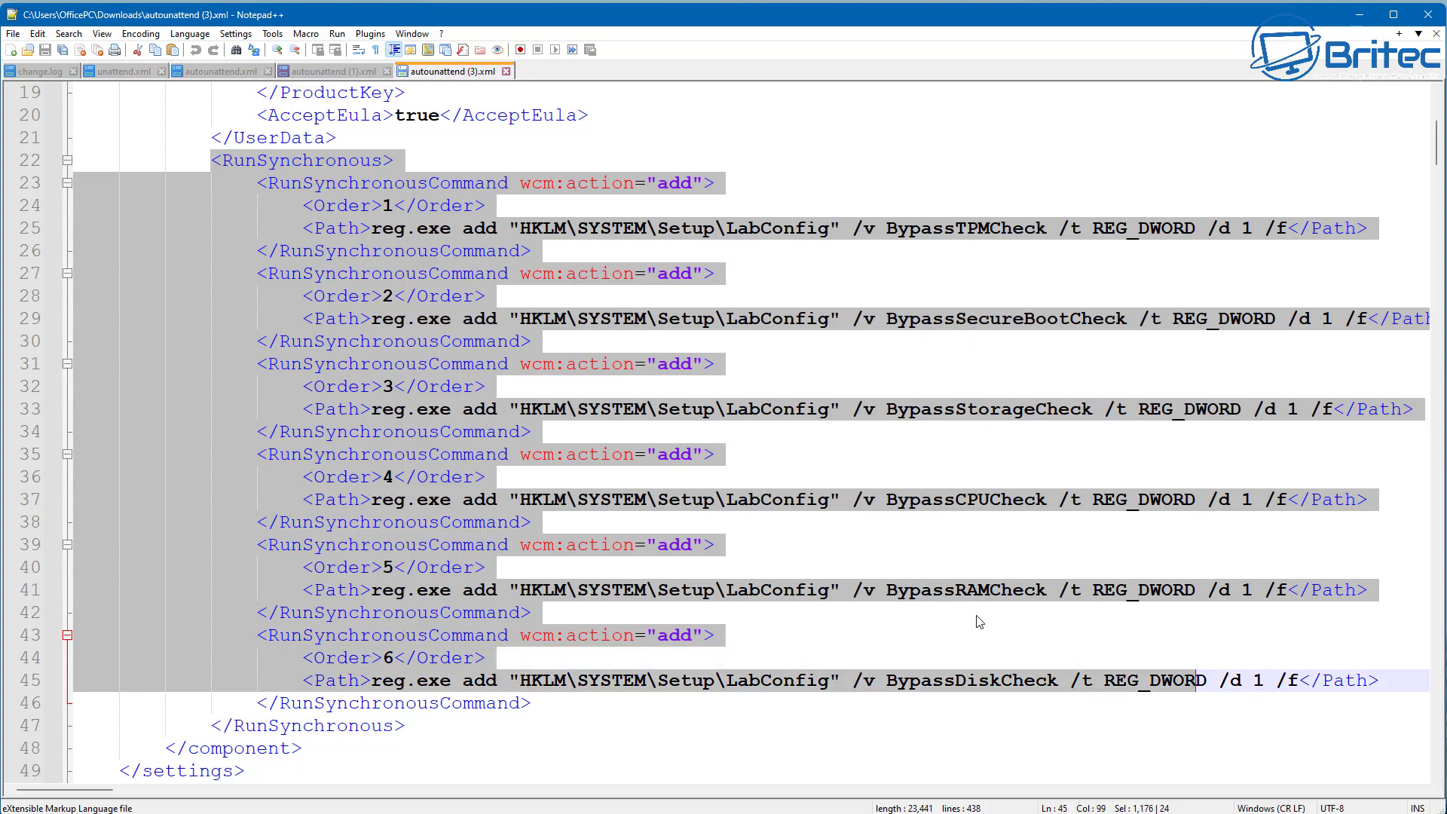
{"action": "left_click", "coordinate": [548, 682]}
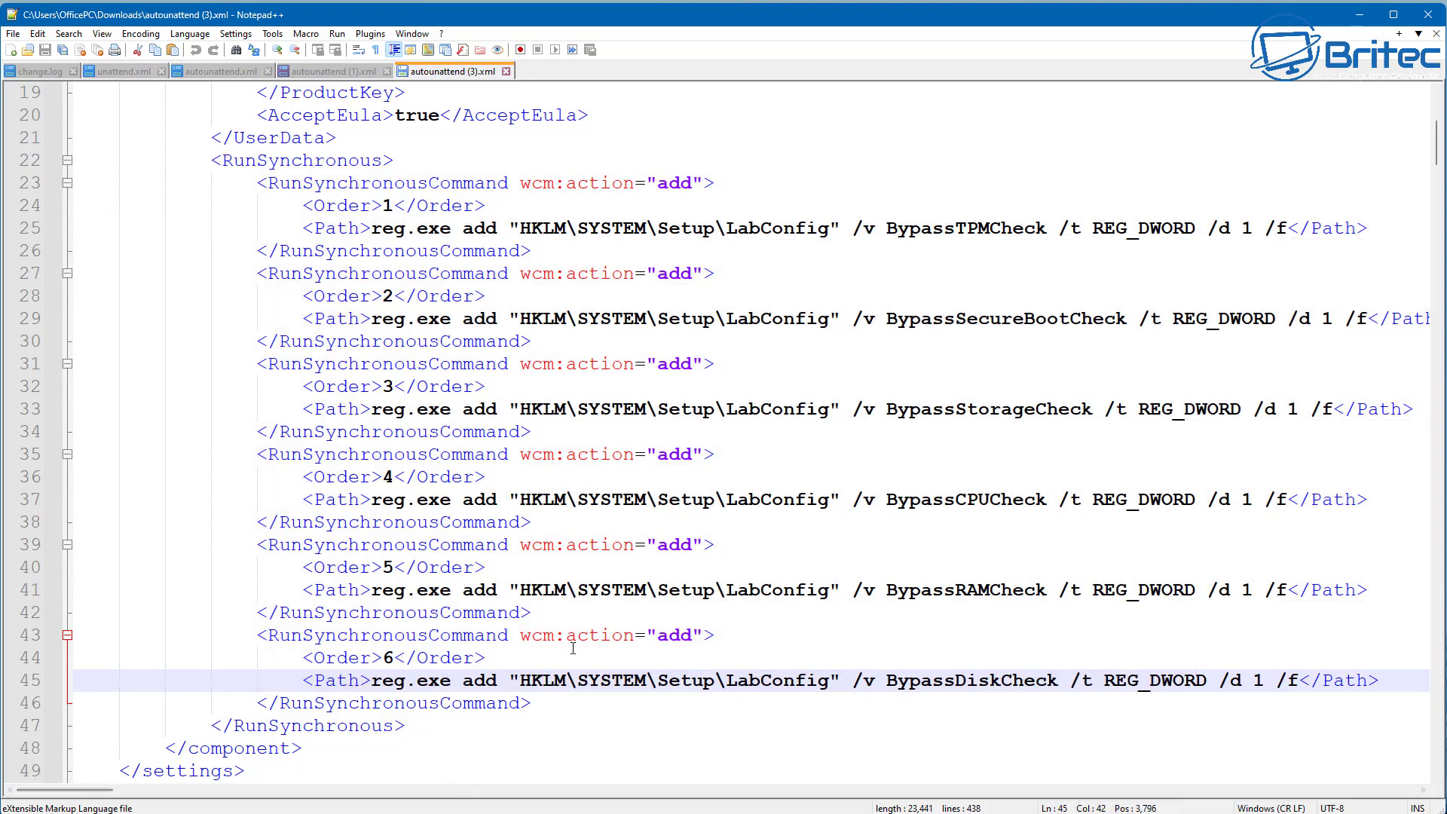
{"action": "scroll", "coordinate": [605, 612], "scroll_direction": "down", "scroll_amount": 9}
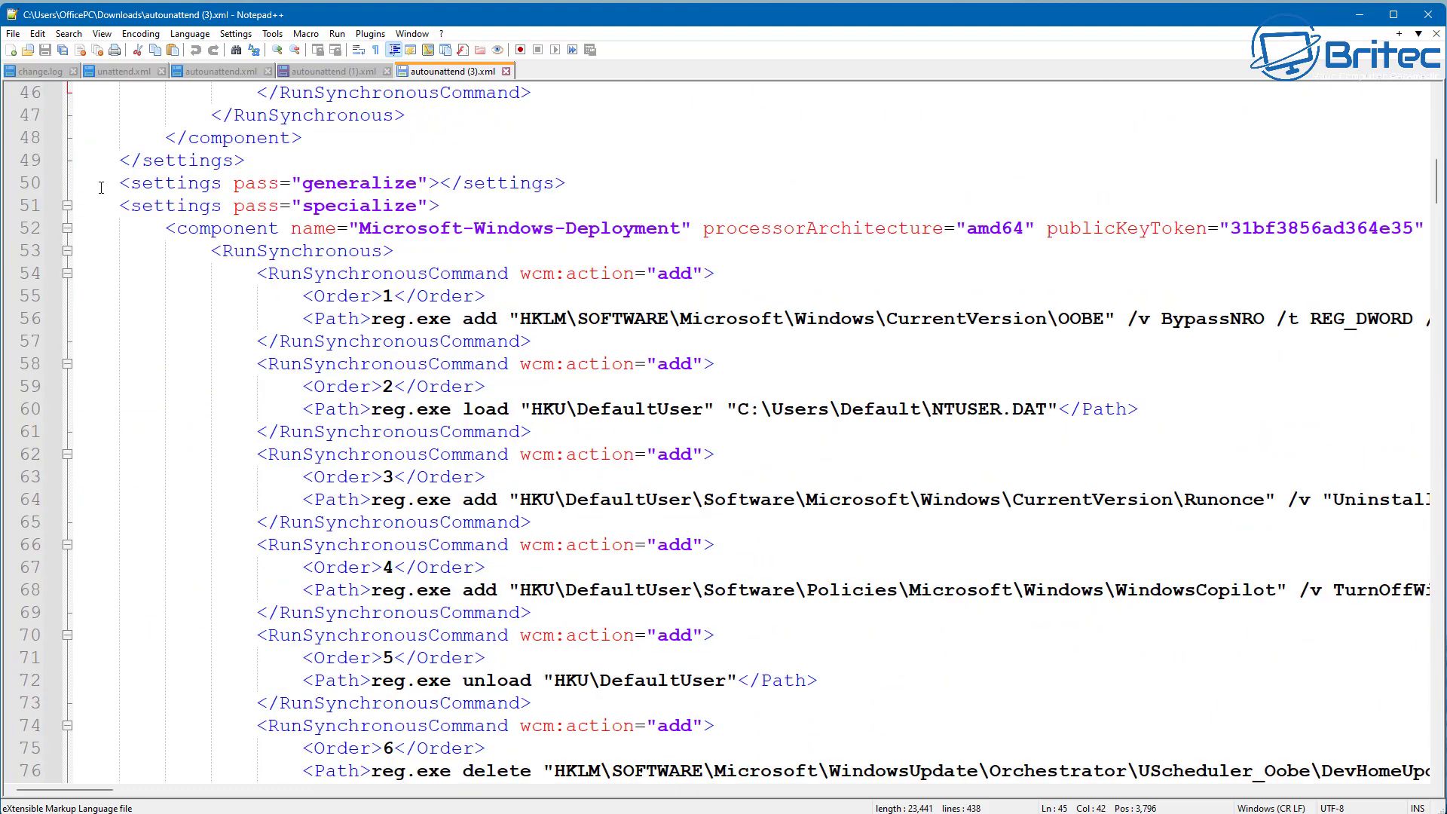
- Highlight the start of the specialize settings and place the caret in the command list
{"action": "left_click_drag", "start_coordinate": [101, 187], "coordinate": [1342, 692]}
{"action": "scroll", "coordinate": [822, 608], "scroll_direction": "up", "scroll_amount": 1}
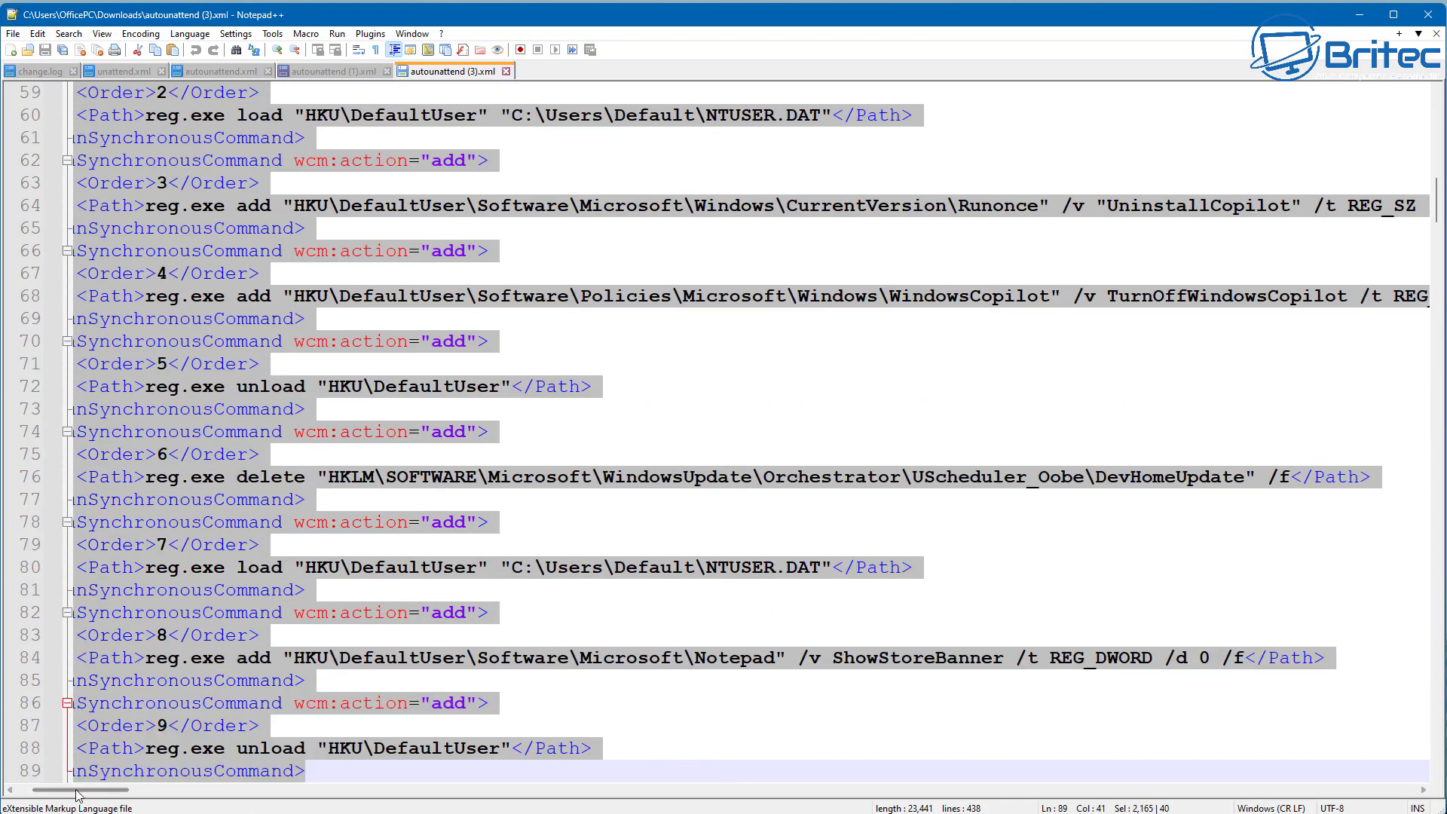
{"action": "left_click_drag", "start_coordinate": [76, 792], "coordinate": [59, 791]}
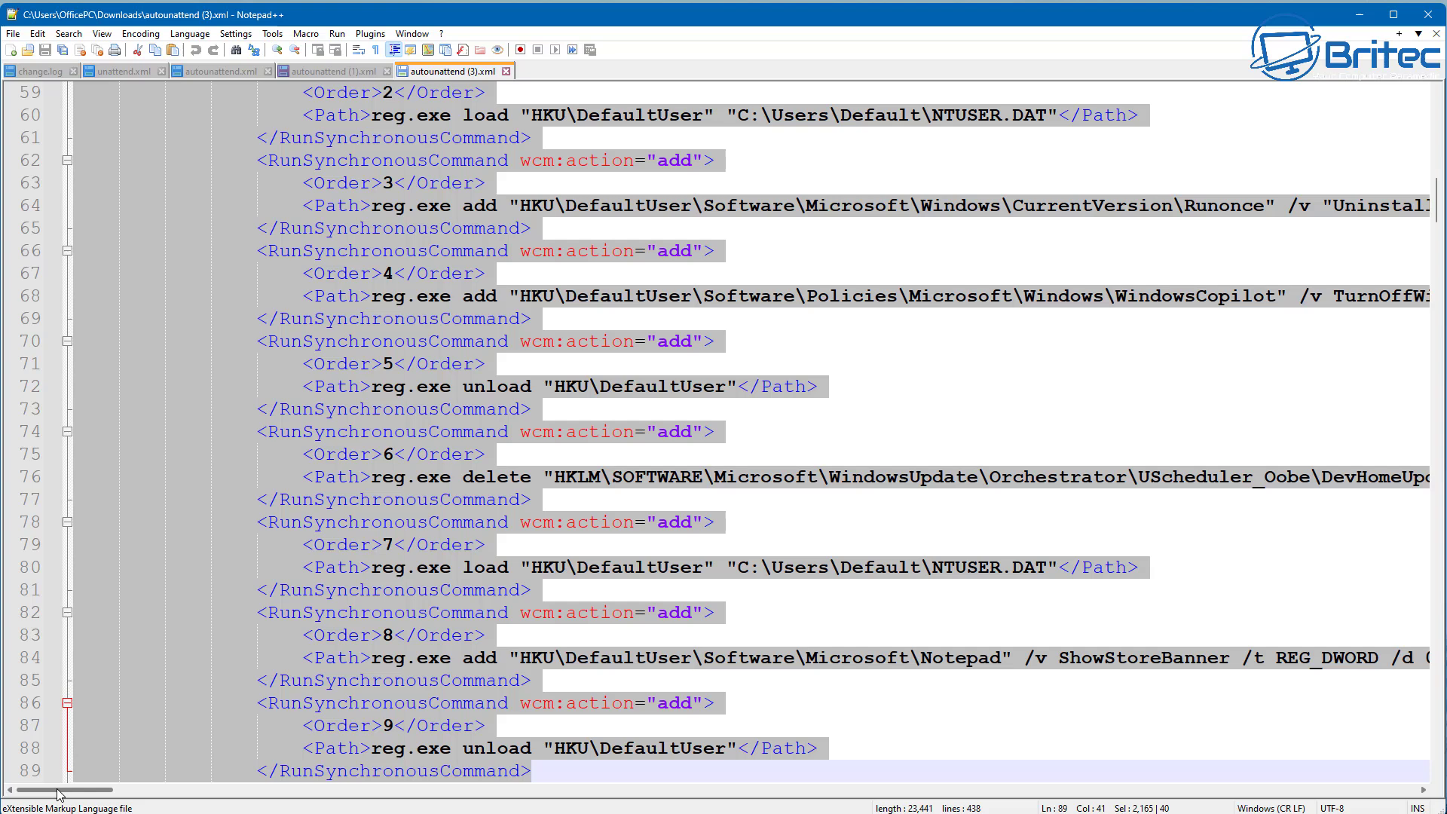
{"action": "left_click", "coordinate": [577, 343]}
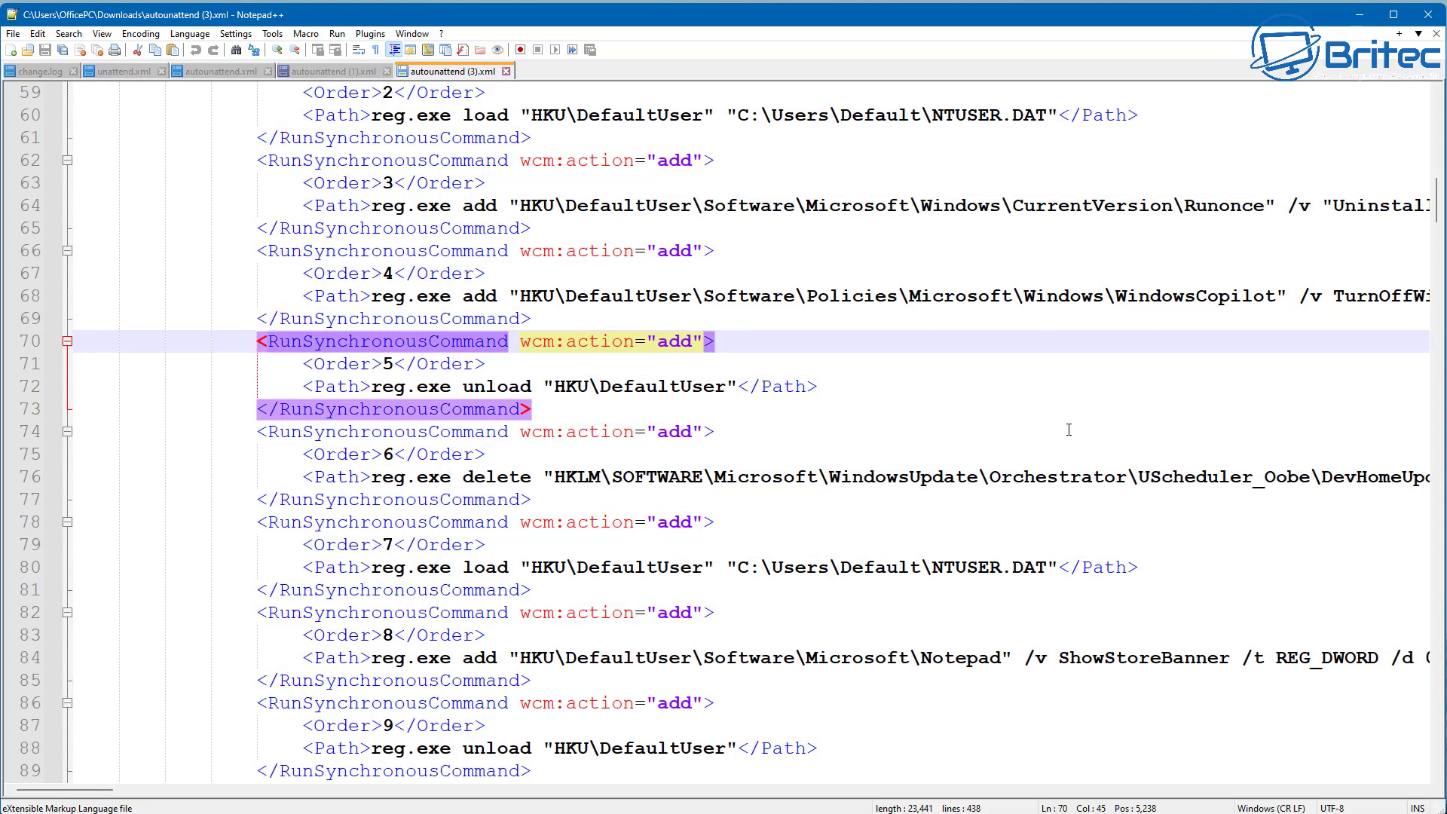
- Scroll to the last command and select the Order 54 BitLocker block on lines 266–269
{"action": "scroll", "coordinate": [1068, 430], "scroll_direction": "down", "scroll_amount": 7}
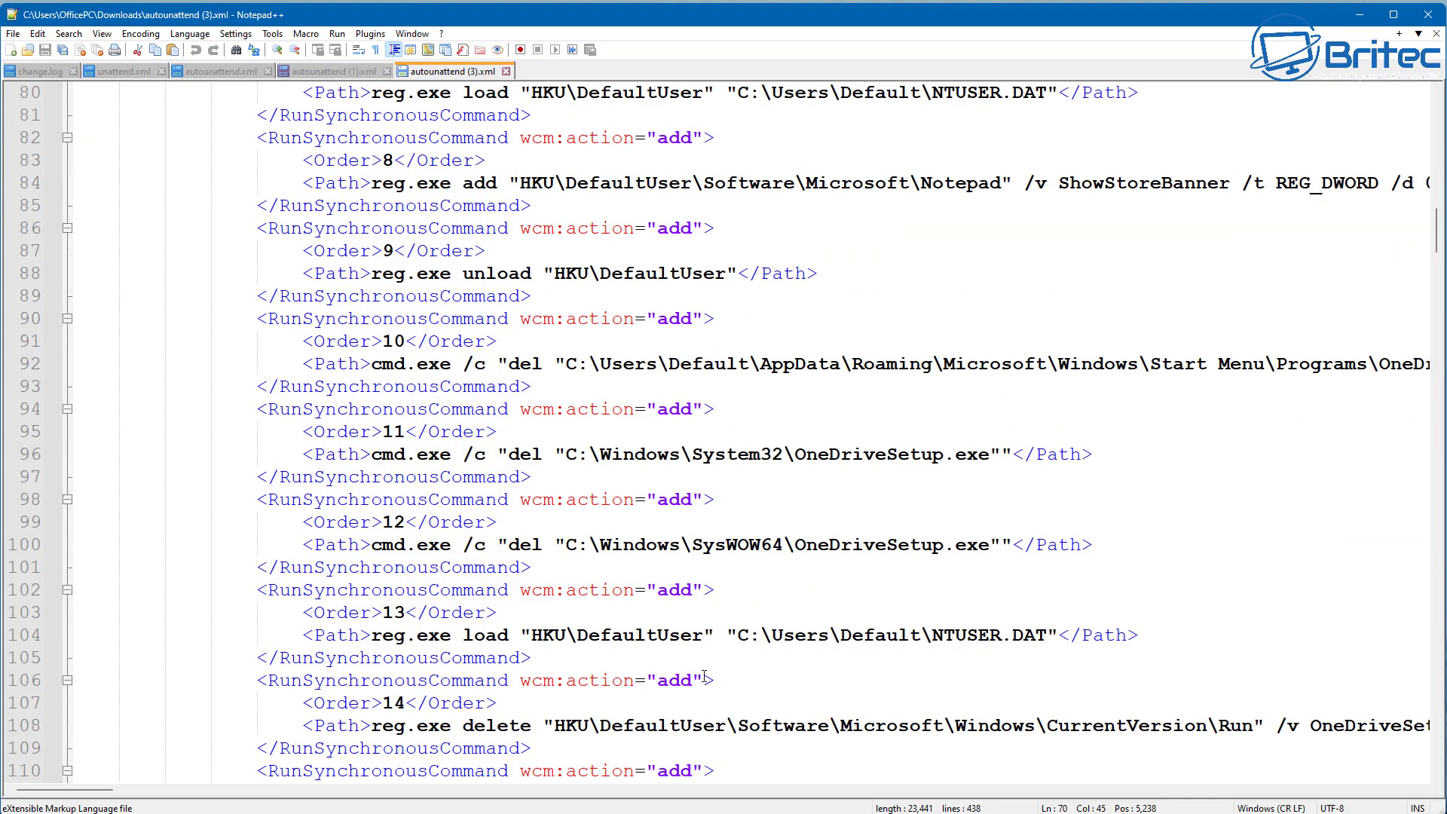
{"action": "scroll", "coordinate": [797, 677], "scroll_direction": "down", "scroll_amount": 7}
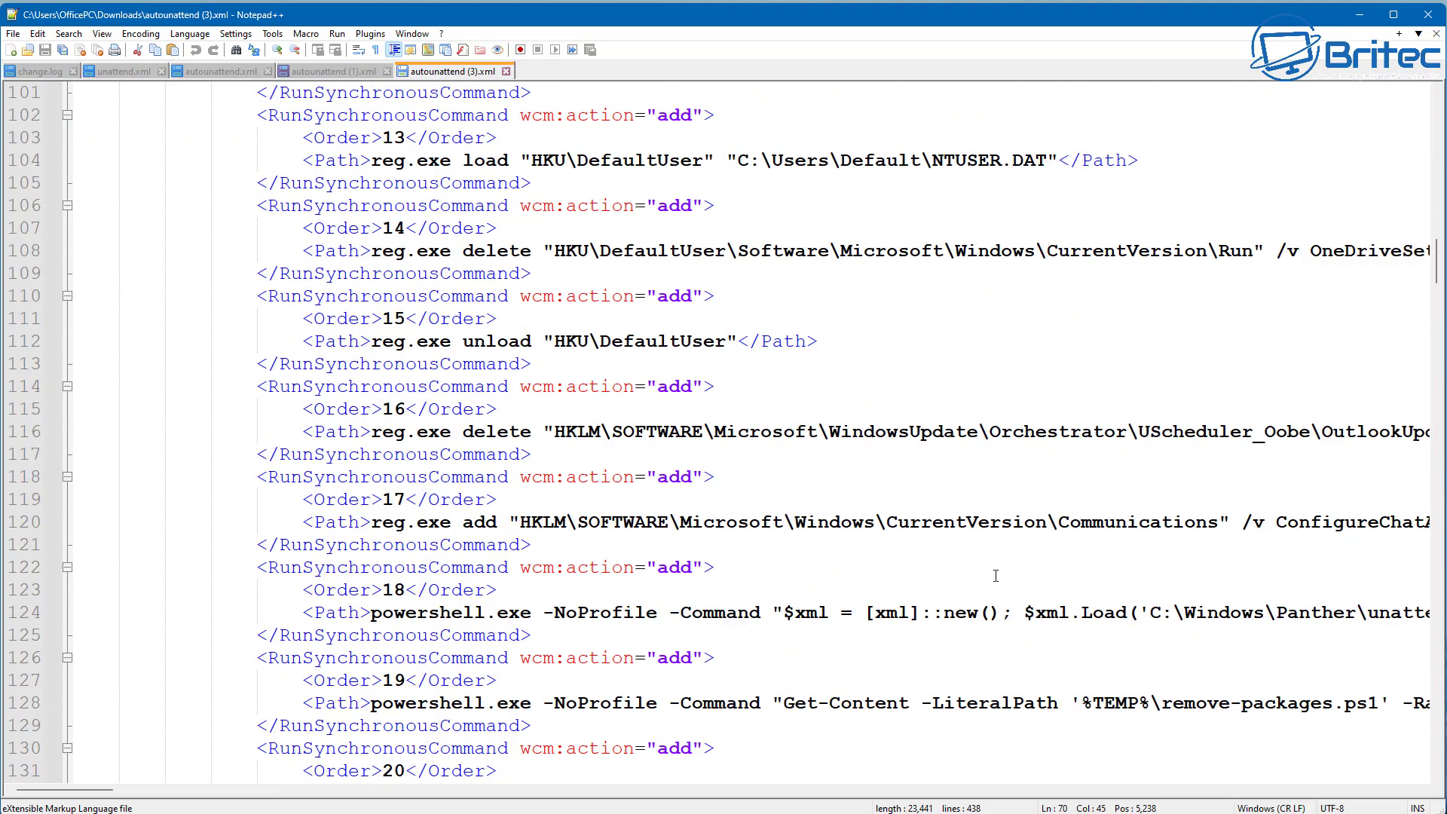
{"action": "scroll", "coordinate": [996, 576], "scroll_direction": "down", "scroll_amount": 5}
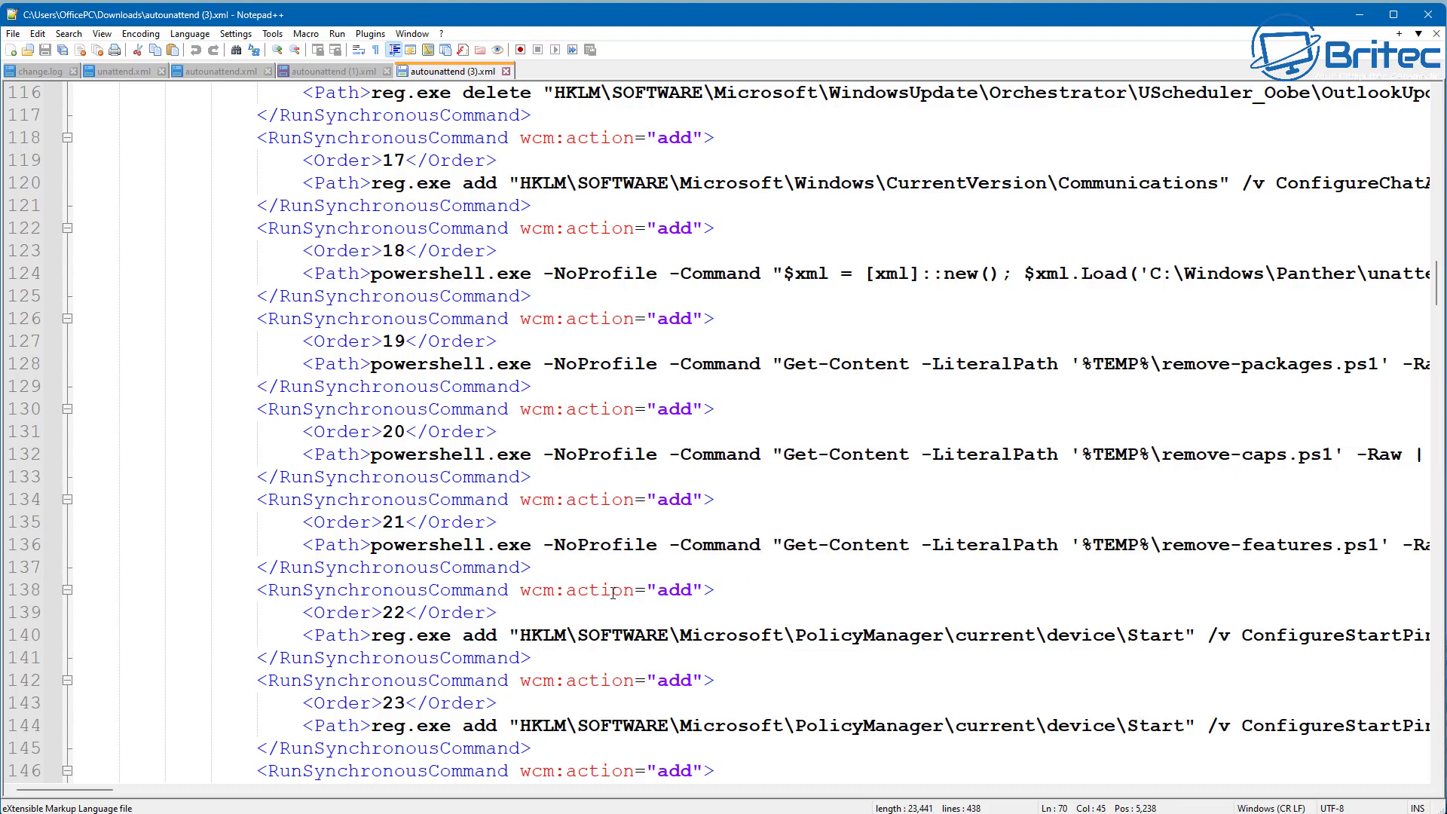
{"action": "scroll", "coordinate": [613, 593], "scroll_direction": "down", "scroll_amount": 12}
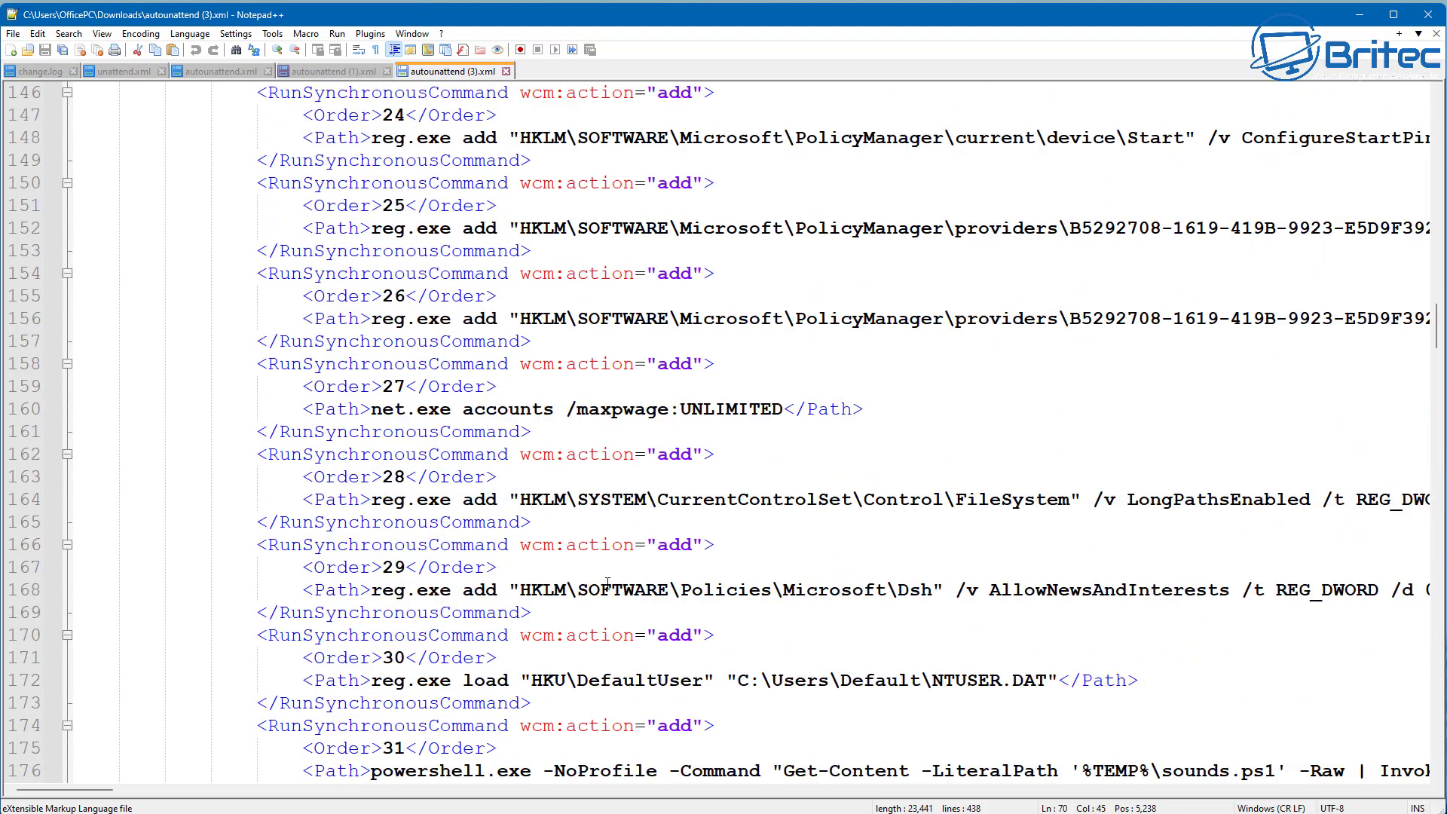
{"action": "scroll", "coordinate": [607, 580], "scroll_direction": "down", "scroll_amount": 7}
{"action": "scroll", "coordinate": [605, 579], "scroll_direction": "down", "scroll_amount": 16}
{"action": "scroll", "coordinate": [606, 579], "scroll_direction": "down", "scroll_amount": 10}
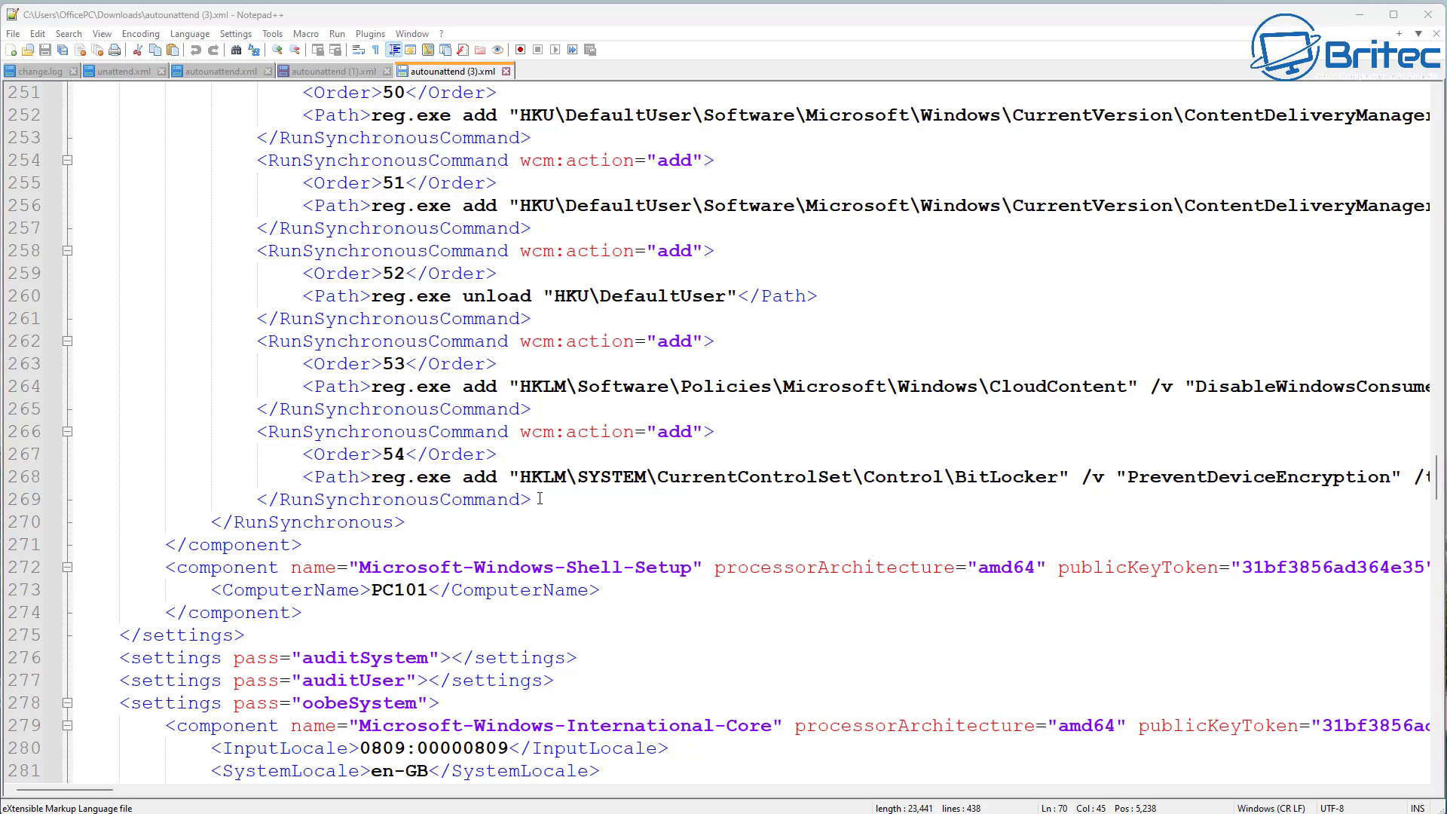
{"action": "left_click_drag", "start_coordinate": [540, 499], "coordinate": [256, 433]}
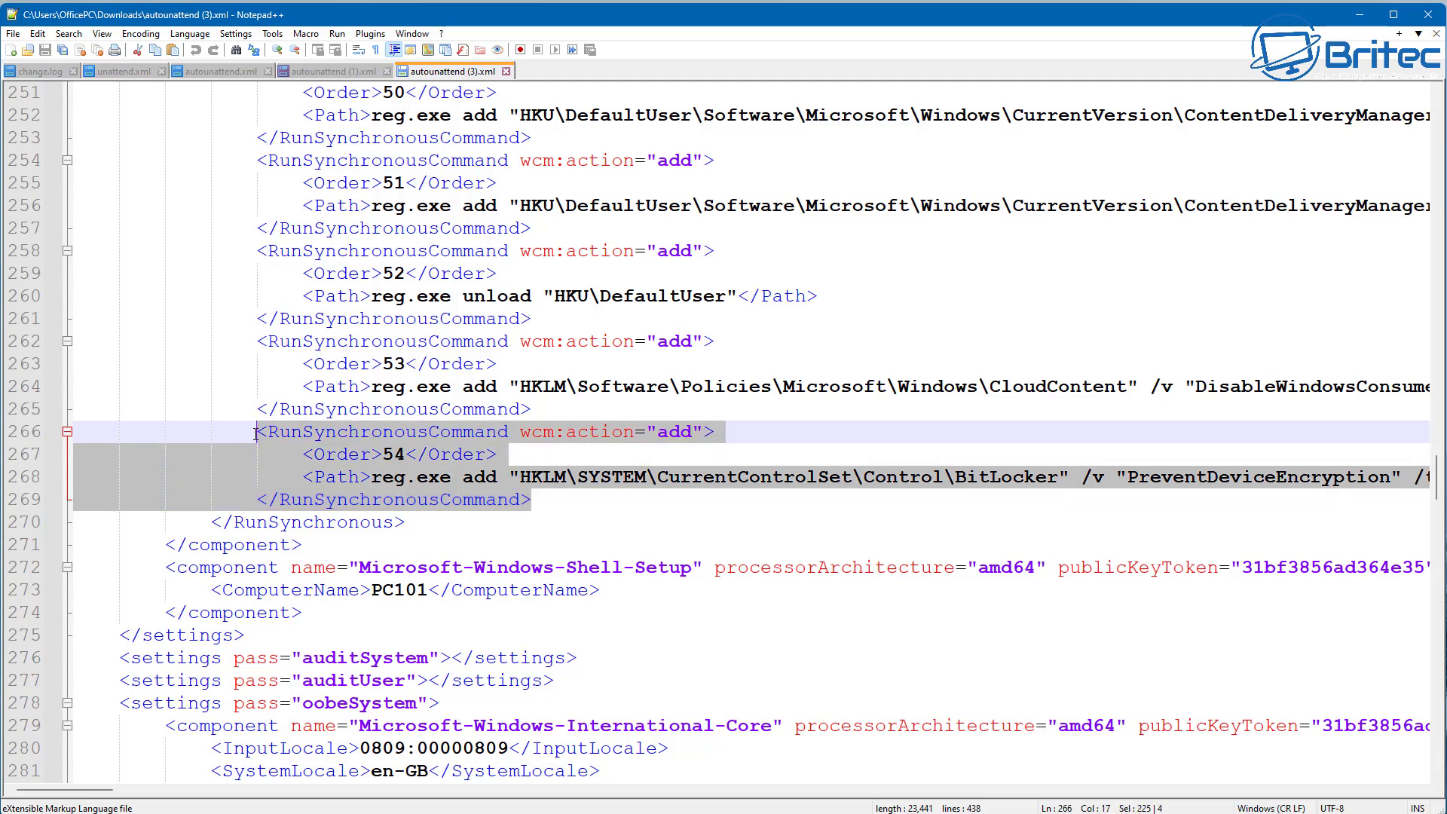
- Copy the Order 54 BitLocker block and paste it on a new line below
{"action": "right_click", "coordinate": [413, 481]}
{"action": "left_click", "coordinate": [453, 480]}
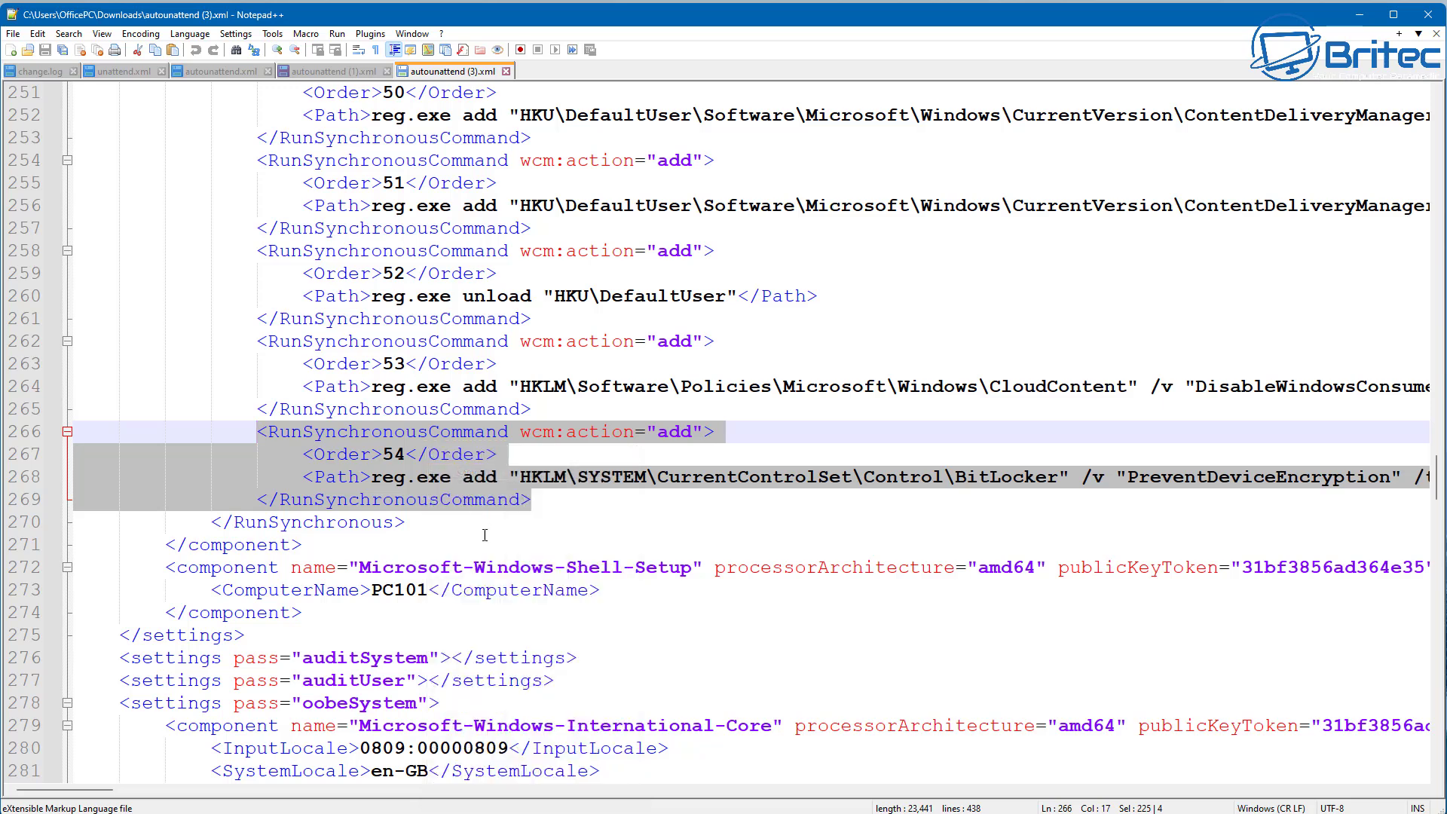
{"action": "left_click", "coordinate": [537, 502]}
{"action": "key", "text": "Return"}
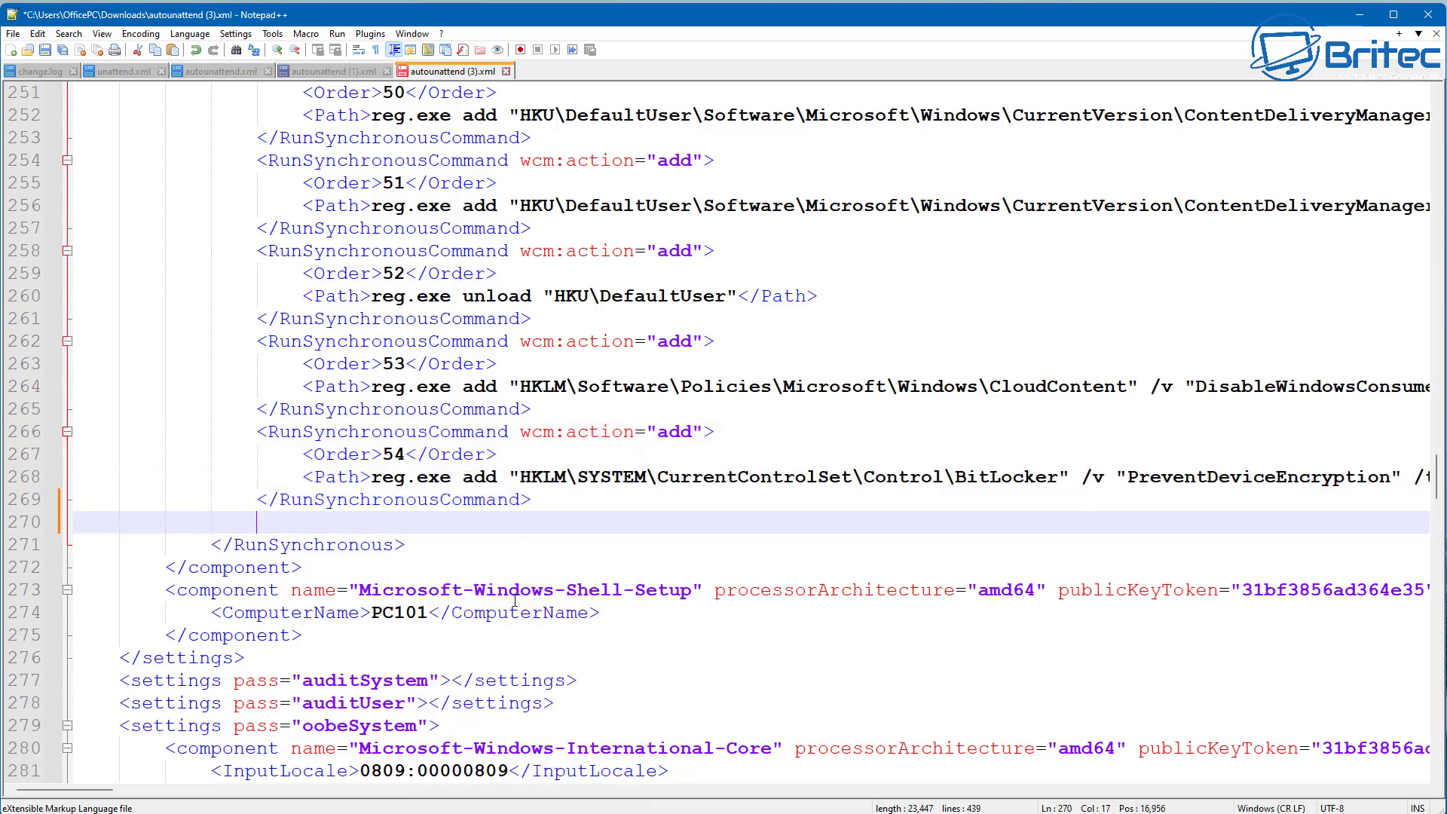
{"action": "right_click", "coordinate": [306, 521]}
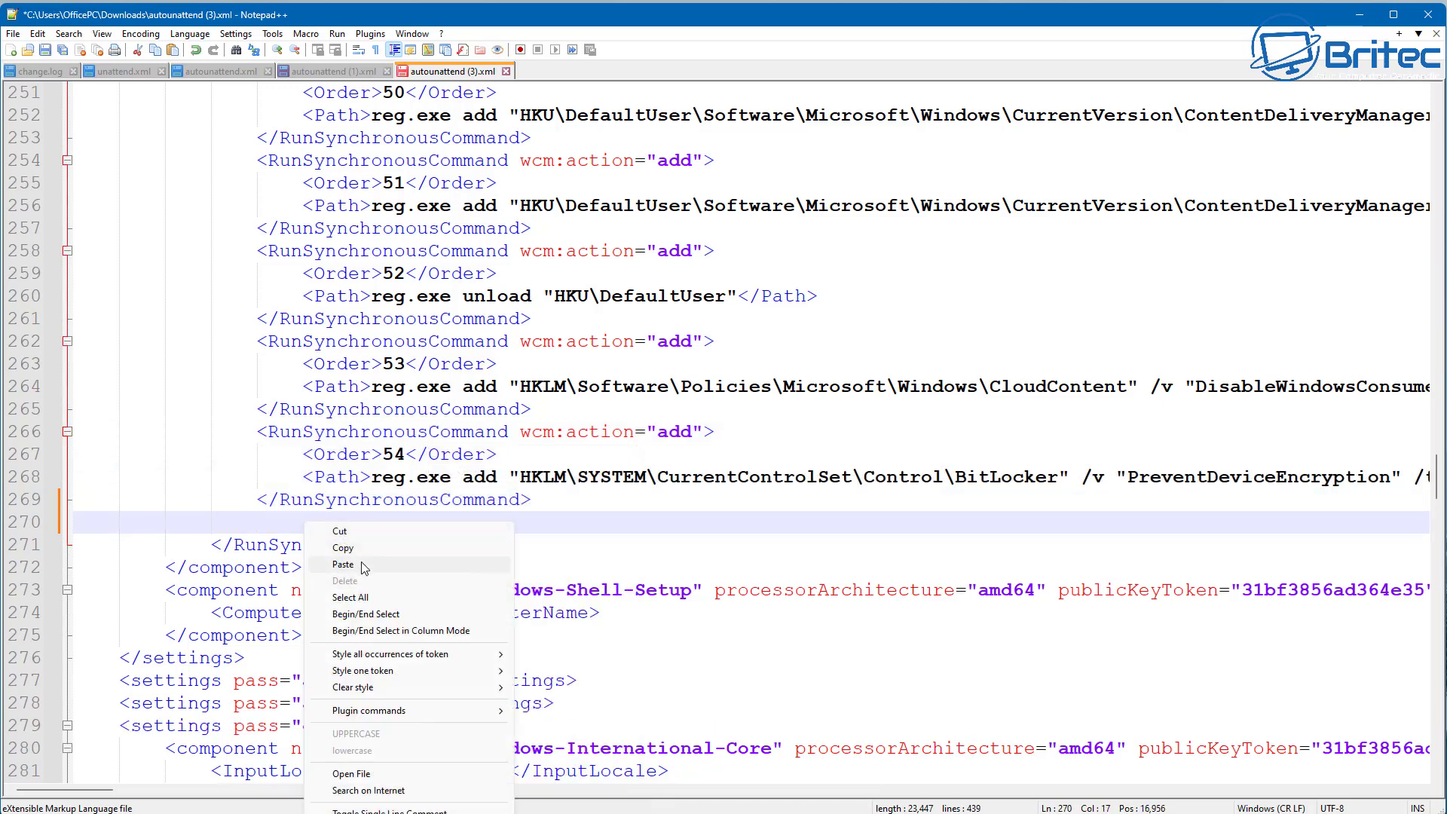
{"action": "left_click", "coordinate": [362, 567]}
- Renumber the duplicate to Order 55 and select its reg.exe command
{"action": "left_click", "coordinate": [383, 545]}
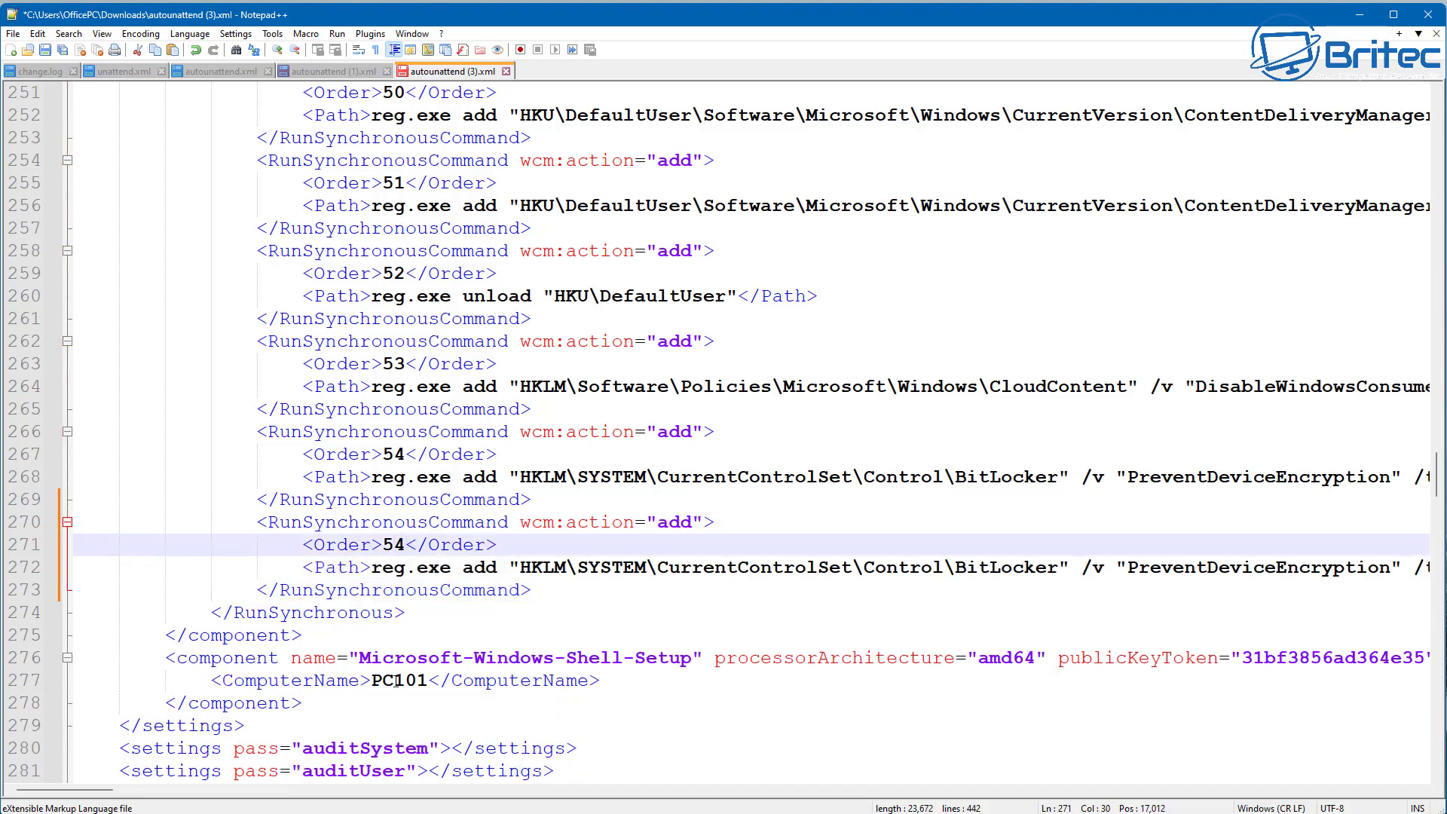
{"action": "key", "text": "BackSpace"}
{"action": "type", "text": "5"}
{"action": "left_click_drag", "start_coordinate": [373, 571], "coordinate": [1346, 578]}
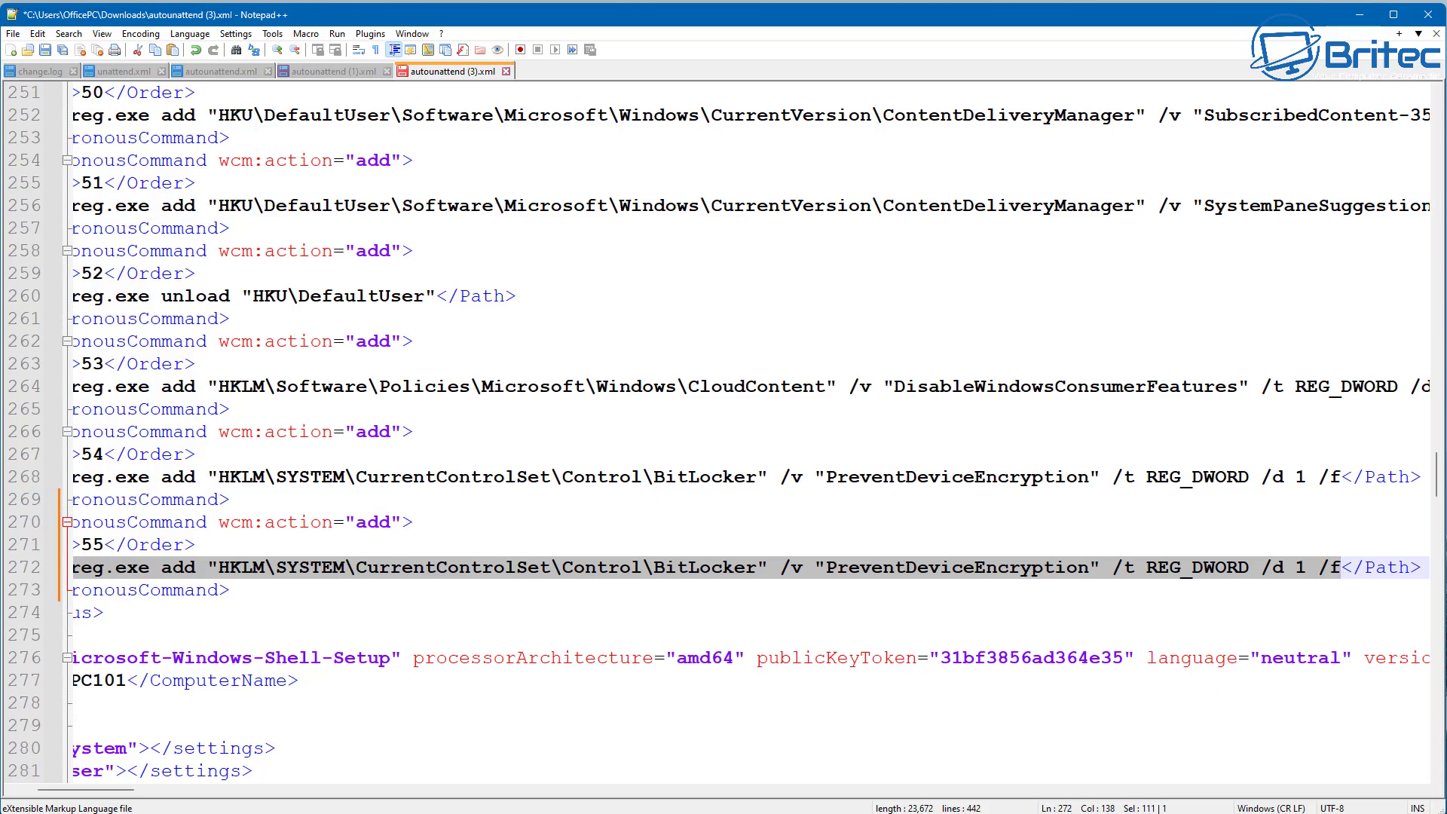
- Paste the AppPrivacy LetAppsAccessCamera reg.exe command over the duplicate and select its key path
{"action": "right_click", "coordinate": [304, 561]}
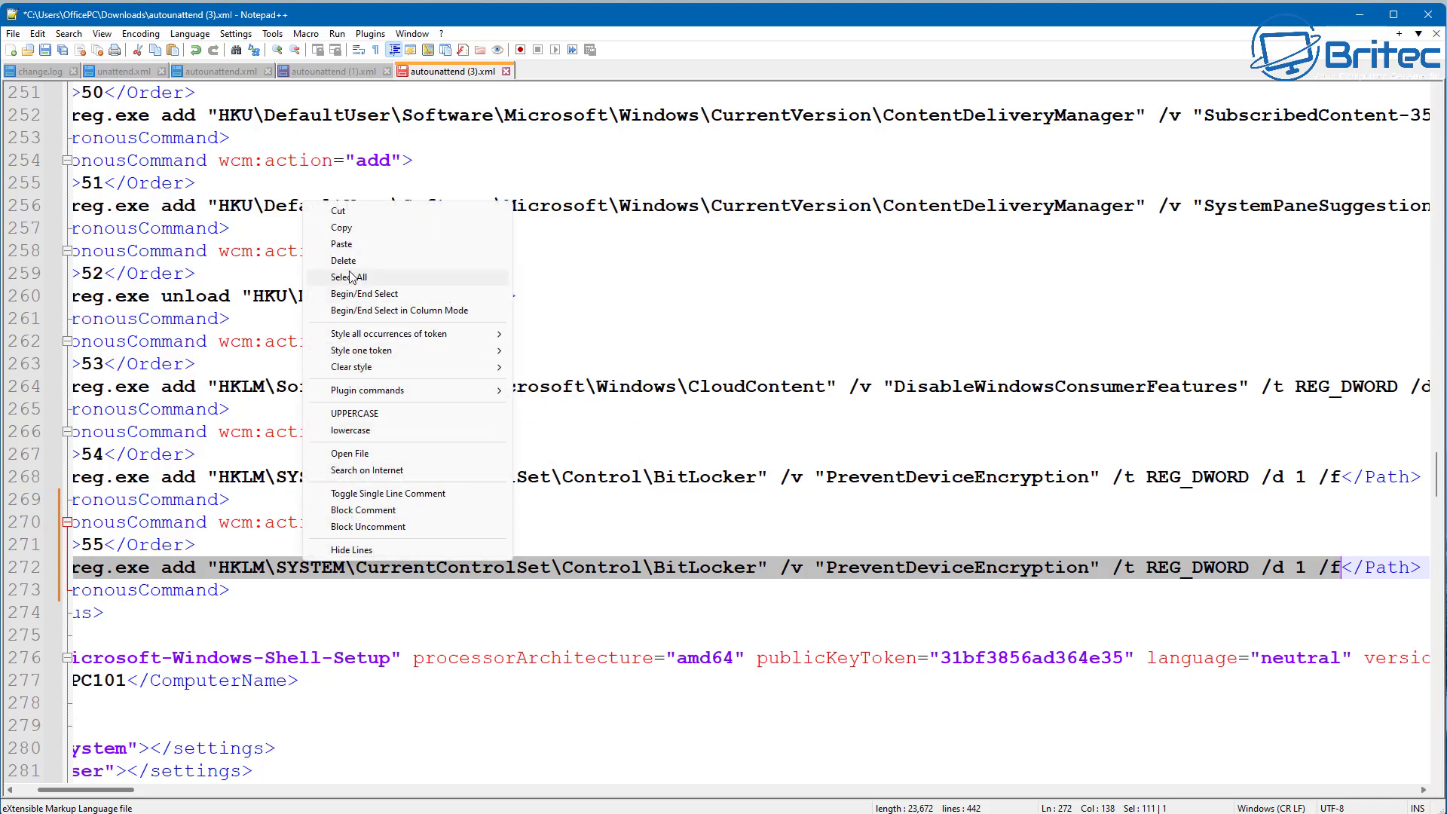
{"action": "left_click", "coordinate": [342, 245]}
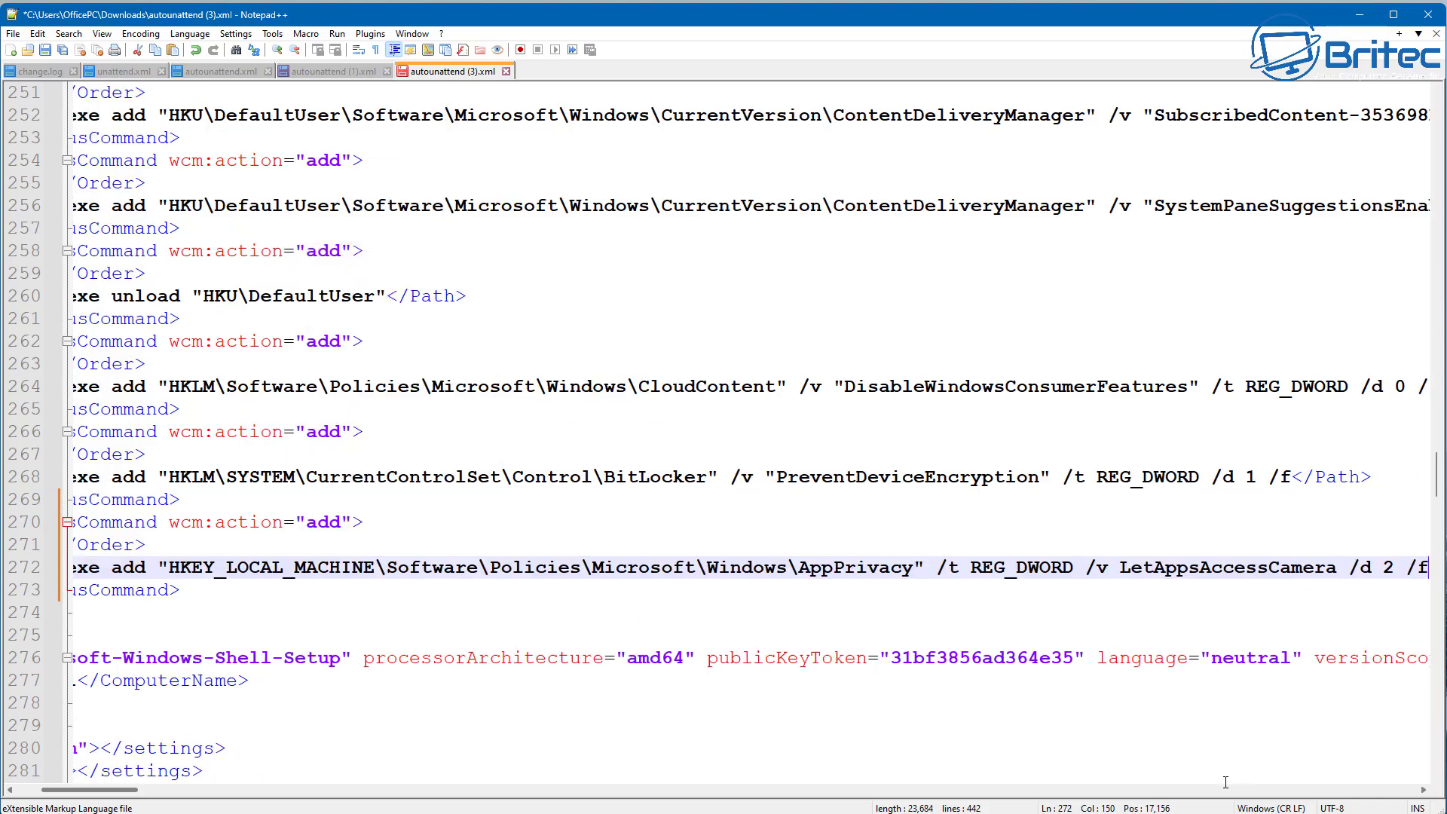
{"action": "left_click_drag", "start_coordinate": [122, 794], "coordinate": [111, 794]}
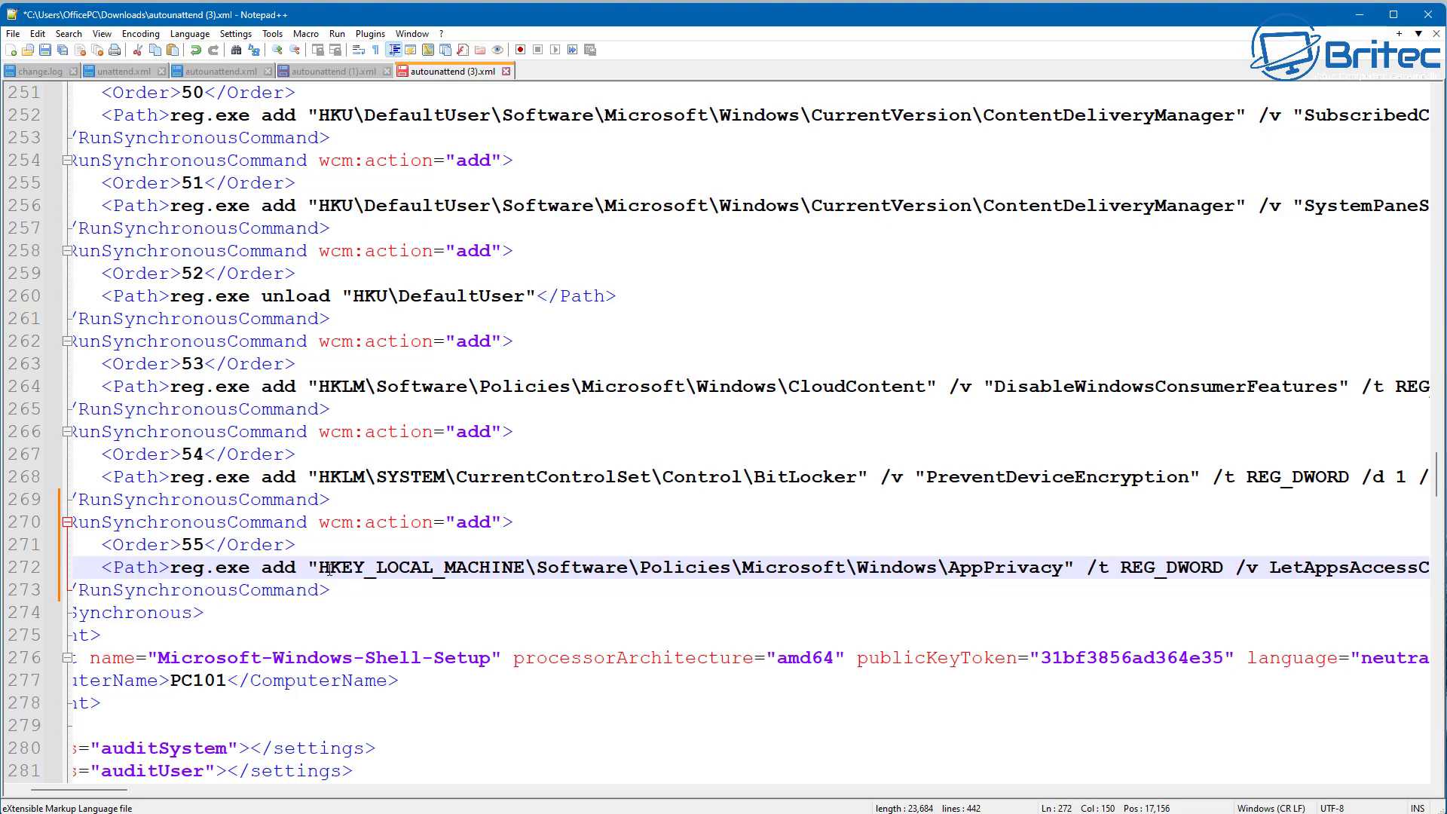
{"action": "left_click_drag", "start_coordinate": [323, 569], "coordinate": [1065, 575]}
- Check the REG_DWORD type, LetAppsAccessCamera value name, /f flag and data value 2
{"action": "left_click_drag", "start_coordinate": [121, 791], "coordinate": [173, 791]}
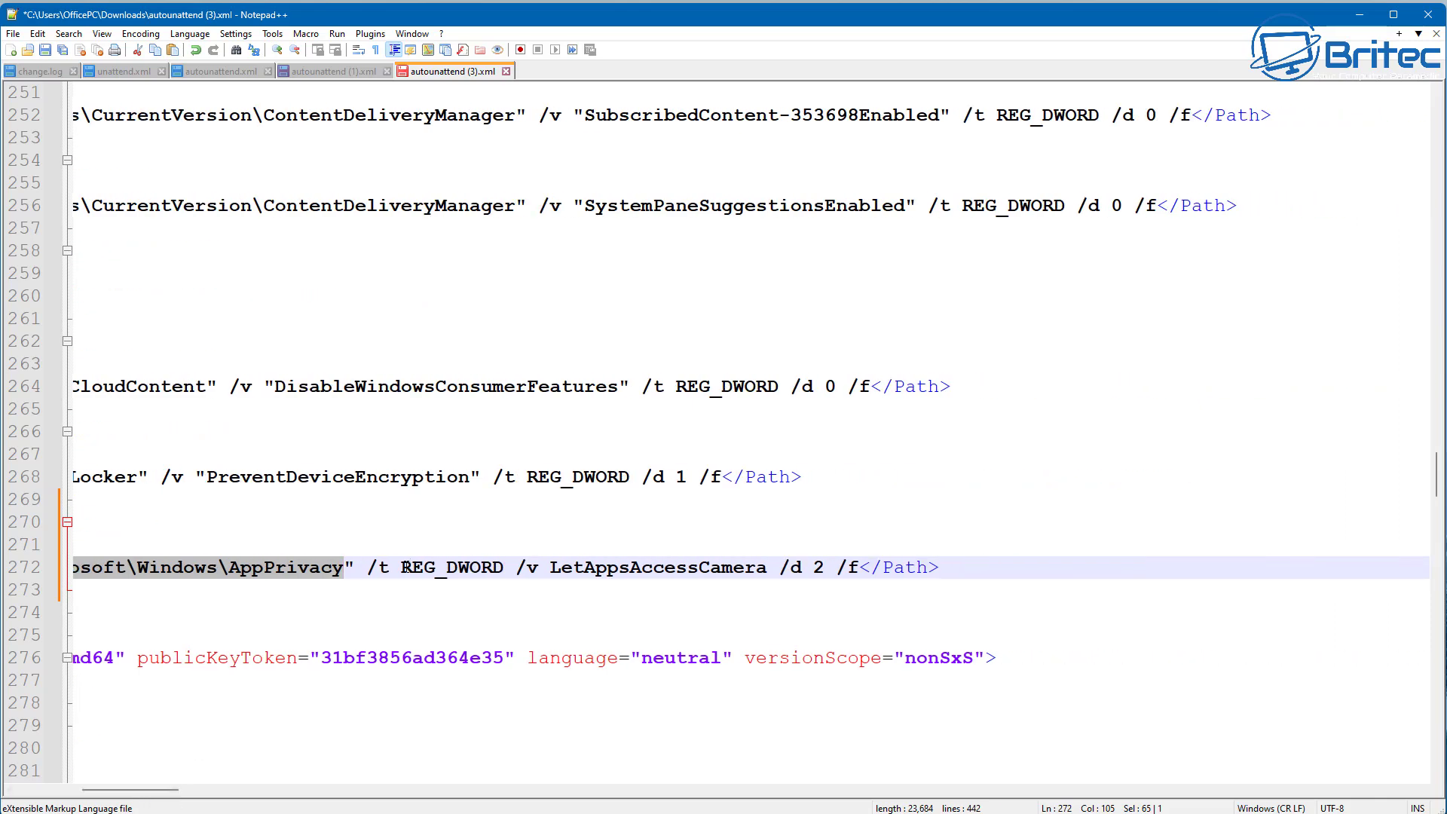
{"action": "left_click_drag", "start_coordinate": [402, 567], "coordinate": [503, 567]}
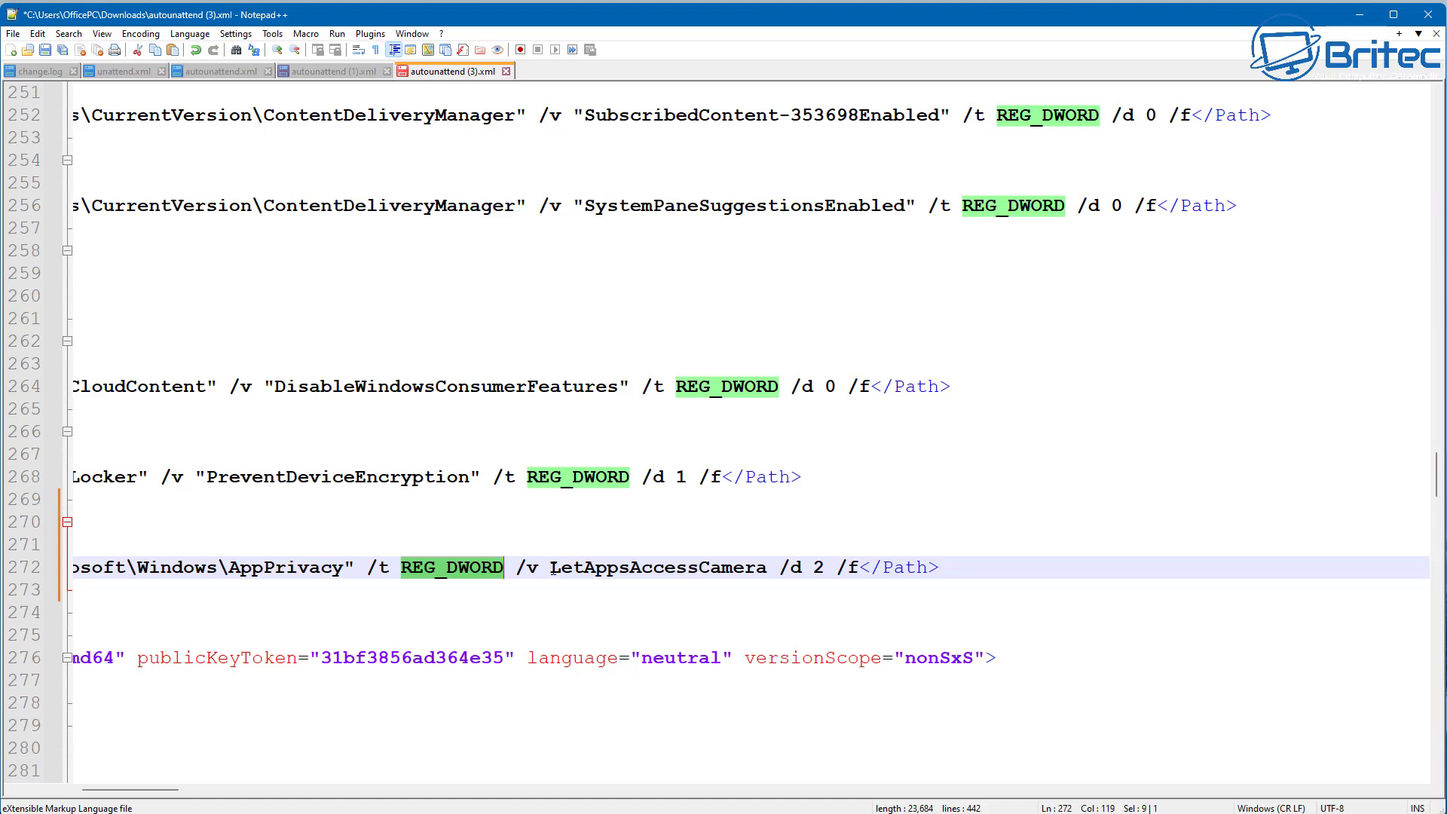
{"action": "left_click_drag", "start_coordinate": [552, 568], "coordinate": [769, 569]}
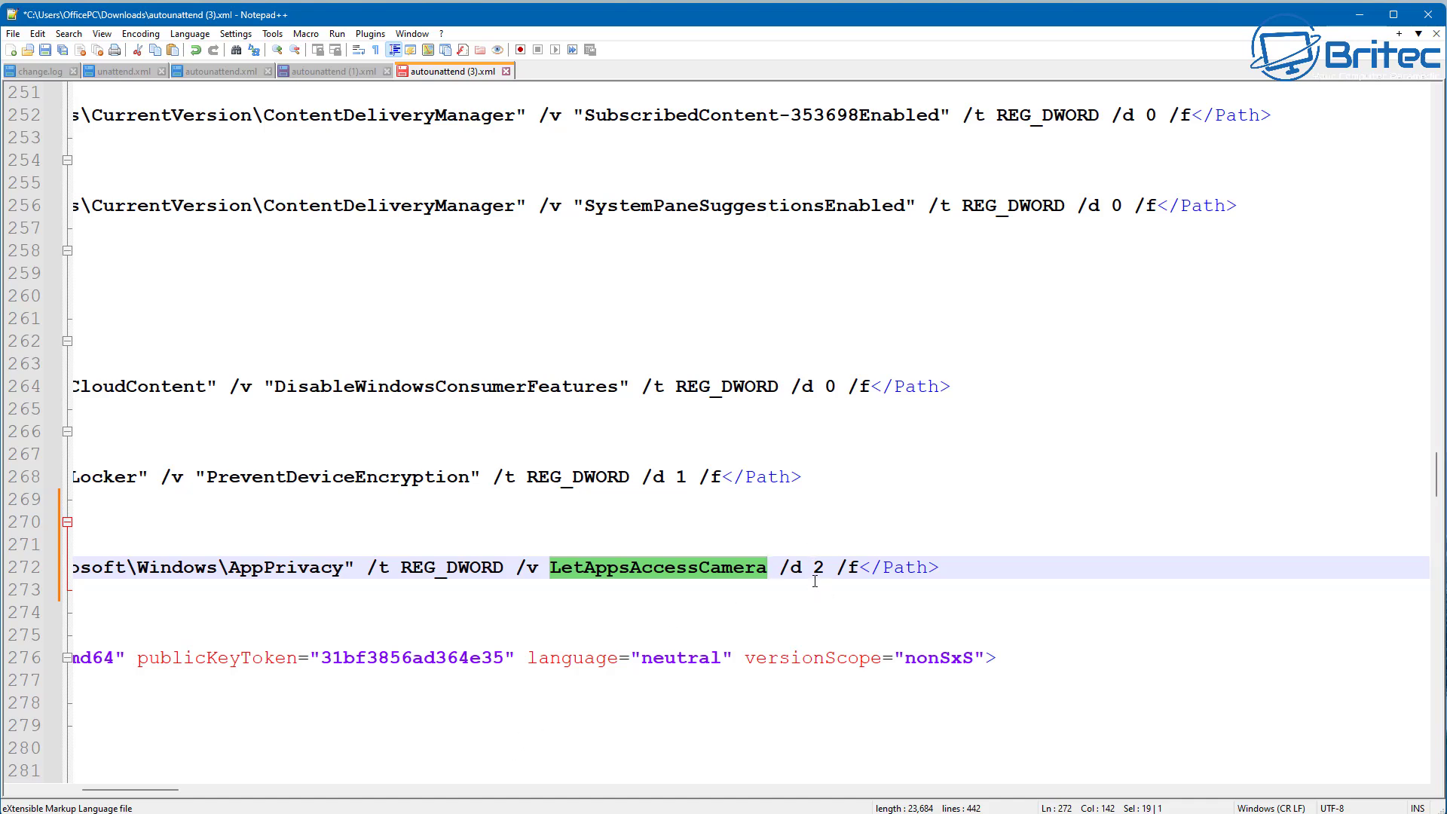
{"action": "key", "text": "Right"}
{"action": "key", "text": "Right"}
{"action": "key", "text": "Right"}
{"action": "key", "text": "Right"}
{"action": "key", "text": "Right"}
{"action": "key", "text": "Right"}
{"action": "key", "text": "Right"}
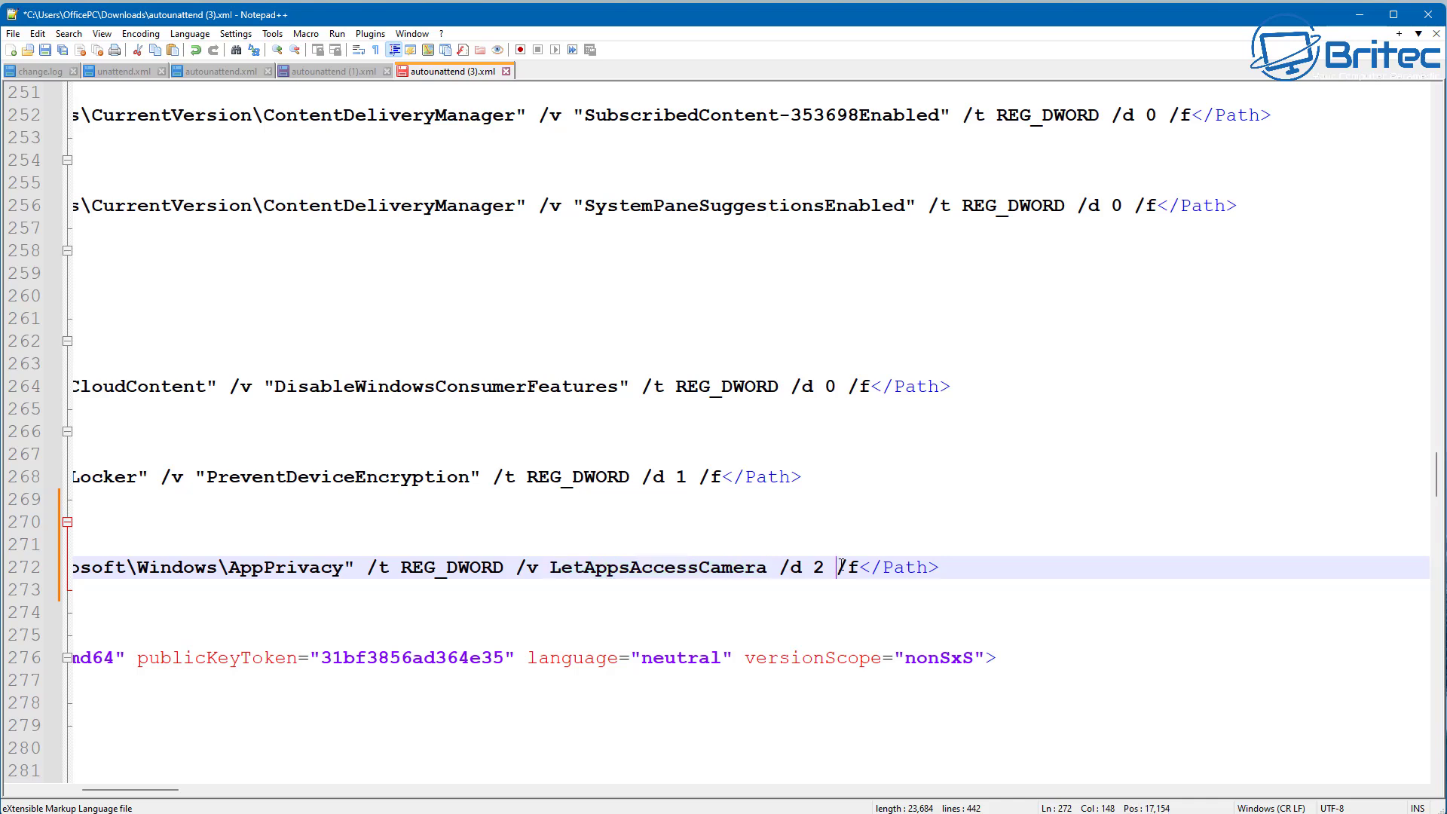
{"action": "key", "text": "shift+Right"}
{"action": "key", "text": "shift+Right"}
{"action": "key", "text": "shift+Right"}
{"action": "key", "text": "Left"}
{"action": "key", "text": "Left"}
{"action": "key", "text": "shift+Left"}
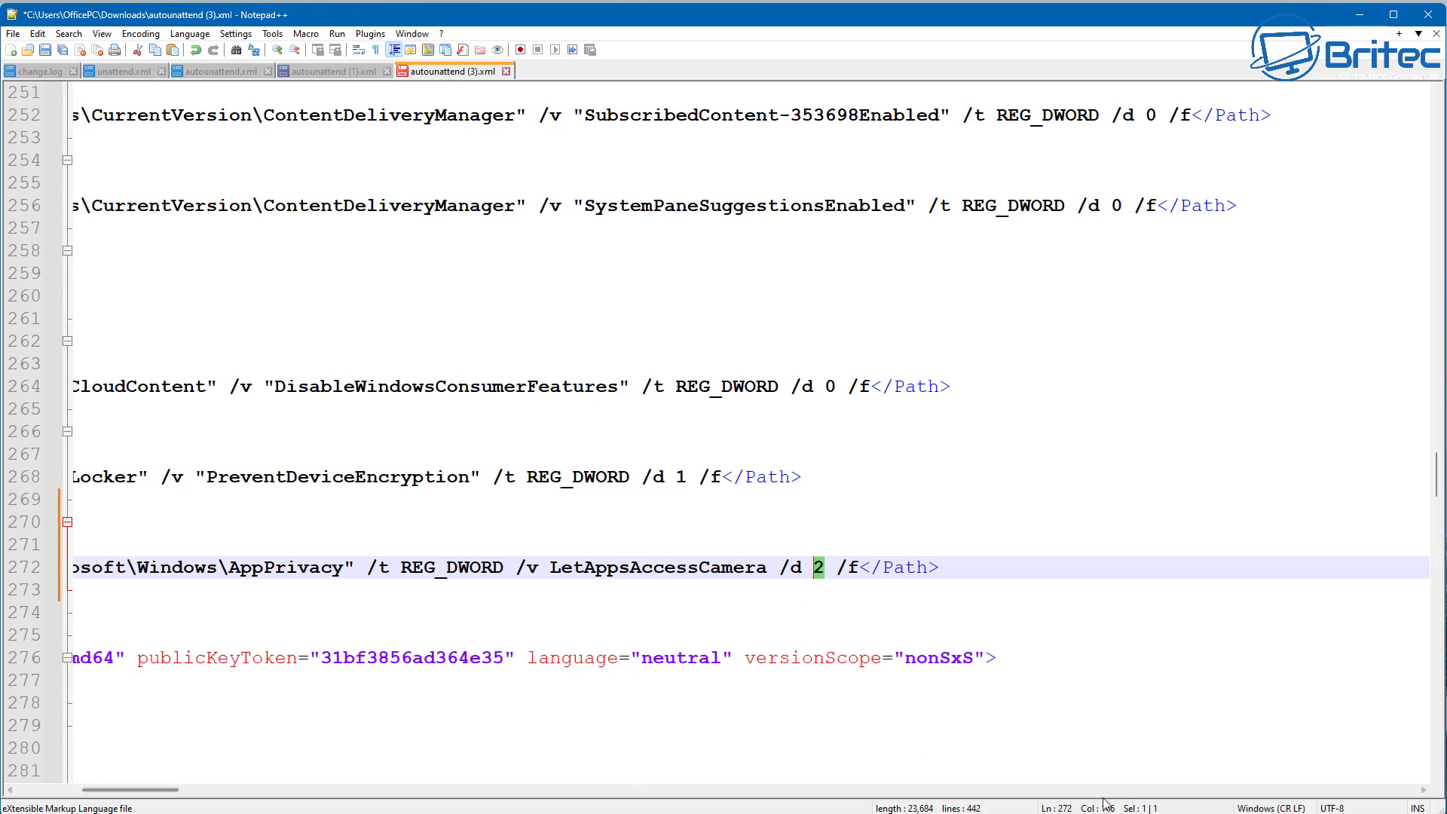
- Locate the computer name PC101 and the oobeSystem pass in the file
{"action": "left_click_drag", "start_coordinate": [118, 791], "coordinate": [54, 792]}
{"action": "scroll", "coordinate": [1071, 513], "scroll_direction": "down", "scroll_amount": 5}
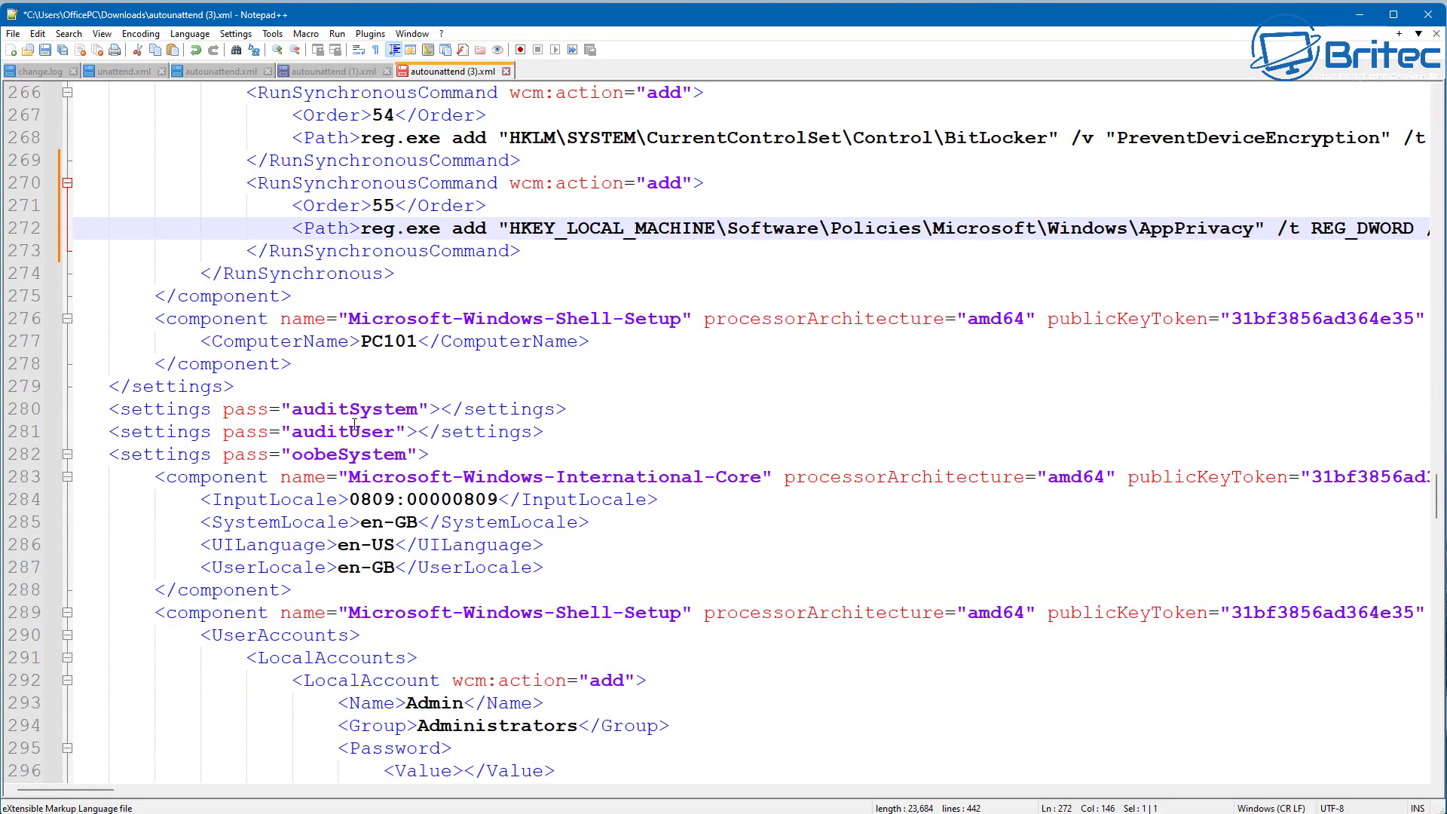
{"action": "left_click", "coordinate": [360, 341]}
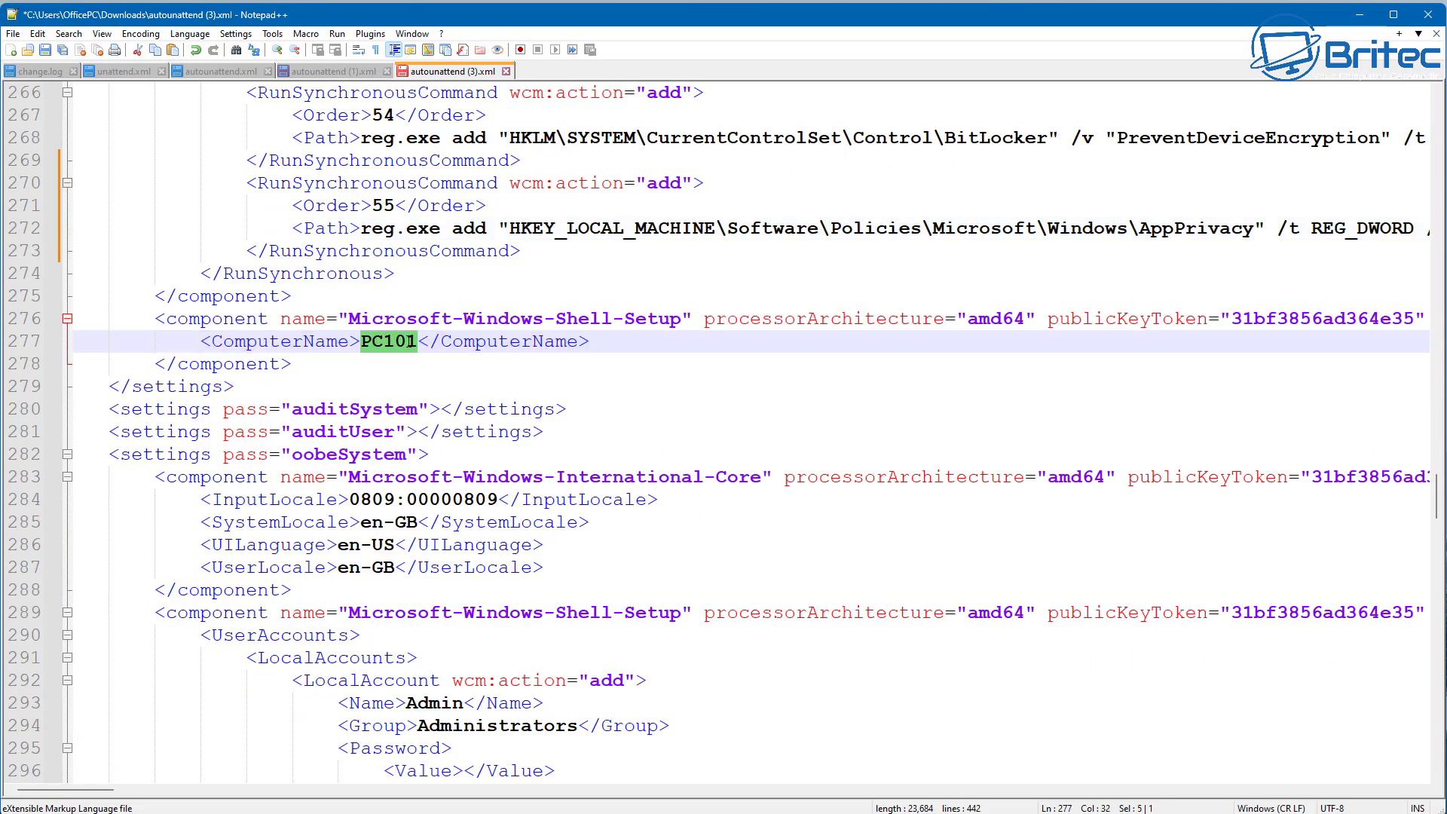
{"action": "double_click", "coordinate": [413, 341]}
{"action": "scroll", "coordinate": [576, 541], "scroll_direction": "down", "scroll_amount": 3}
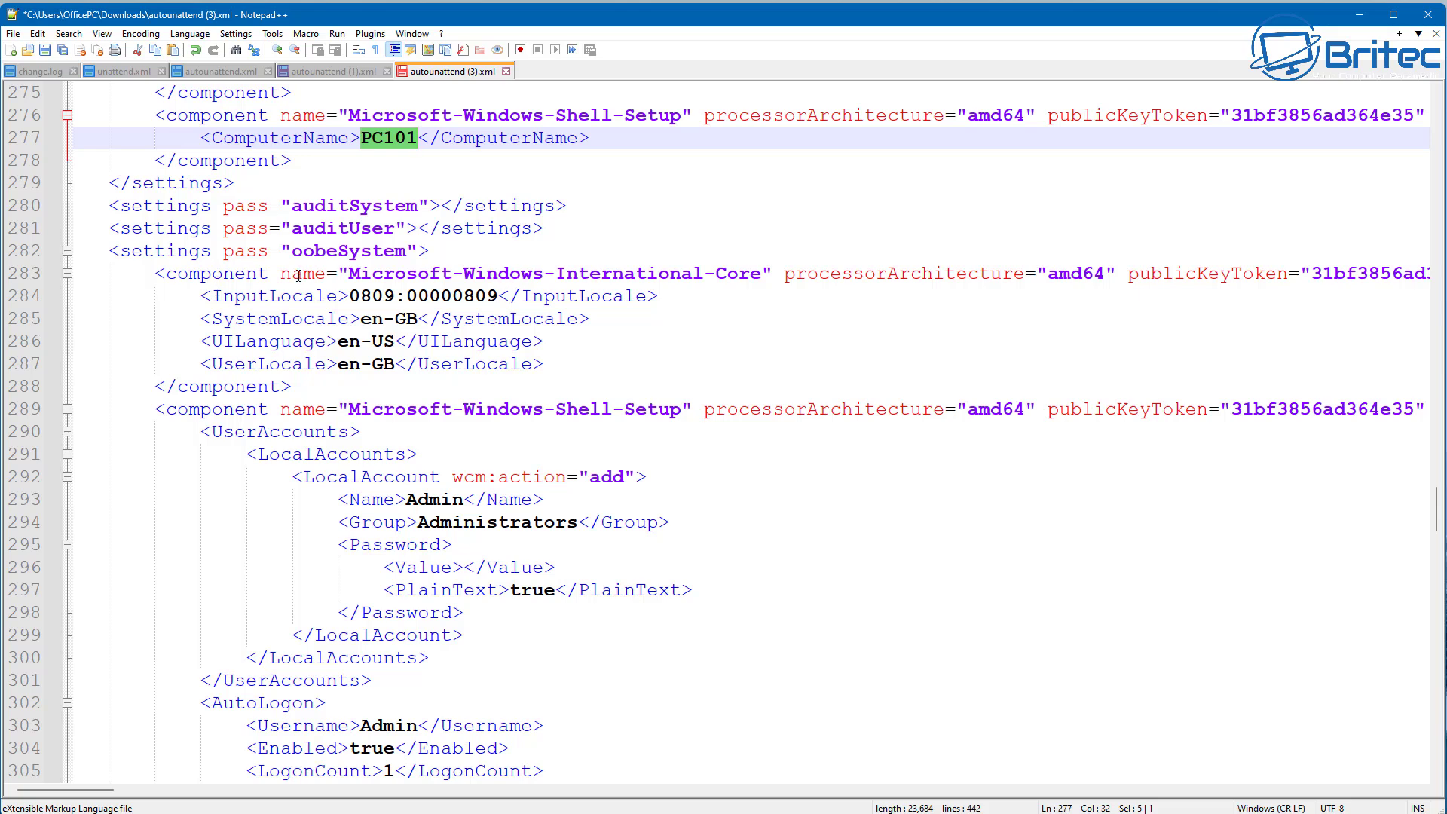
{"action": "left_click_drag", "start_coordinate": [292, 251], "coordinate": [428, 251]}
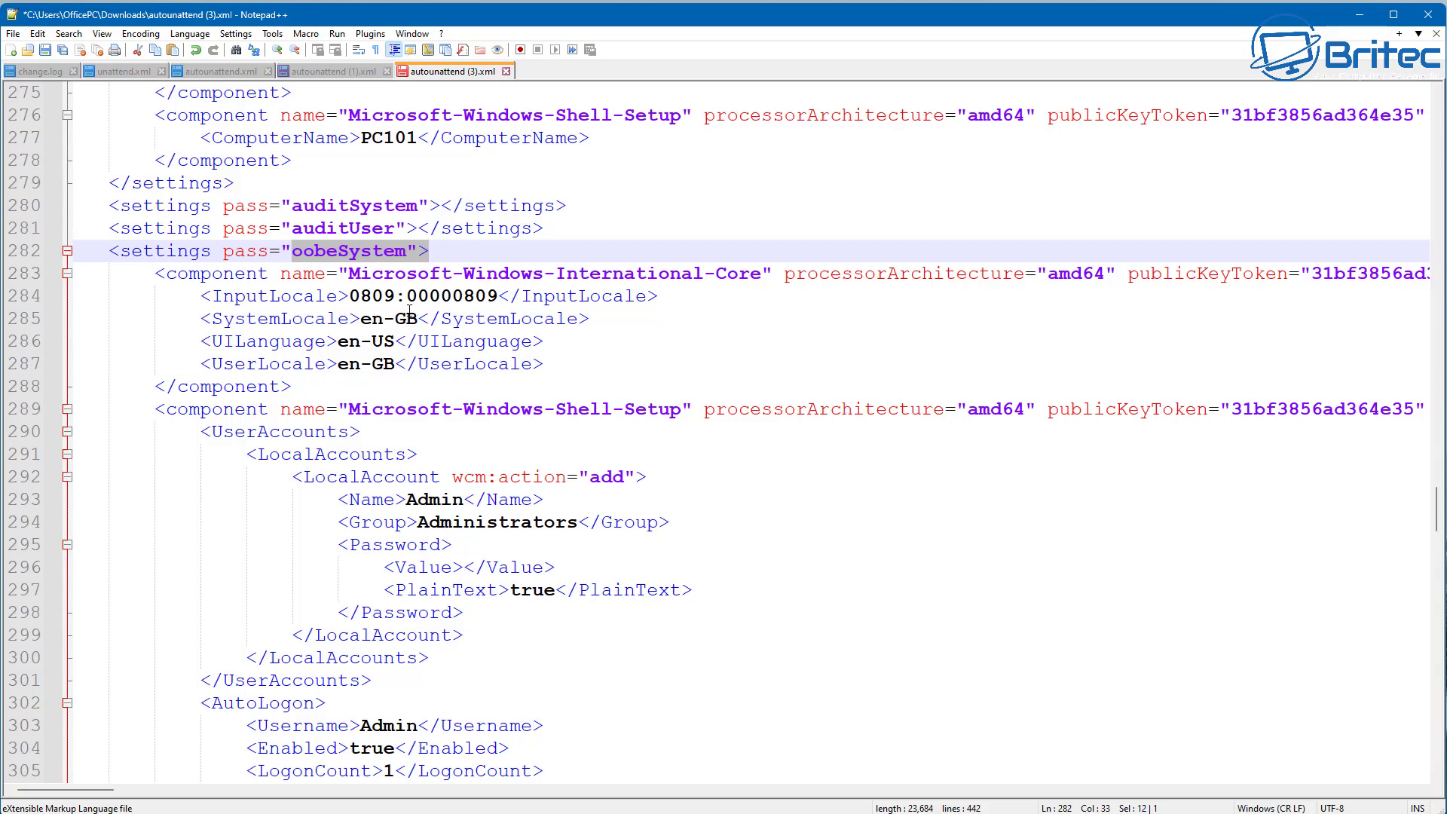
{"action": "scroll", "coordinate": [700, 470], "scroll_direction": "down", "scroll_amount": 3}
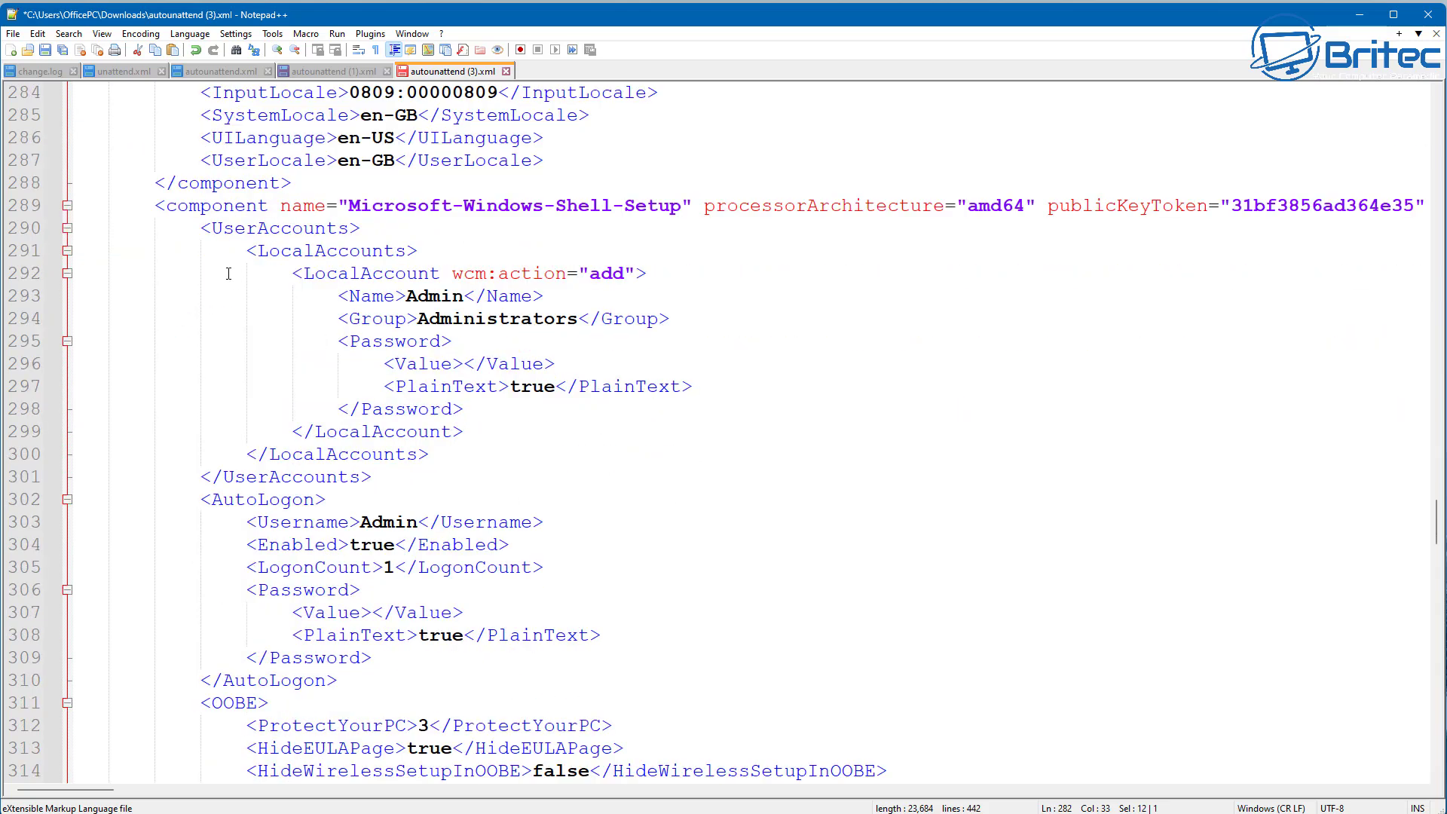
- Leave the Admin account password value empty and highlight the Admin AutoLogon block
{"action": "left_click_drag", "start_coordinate": [175, 229], "coordinate": [687, 414]}
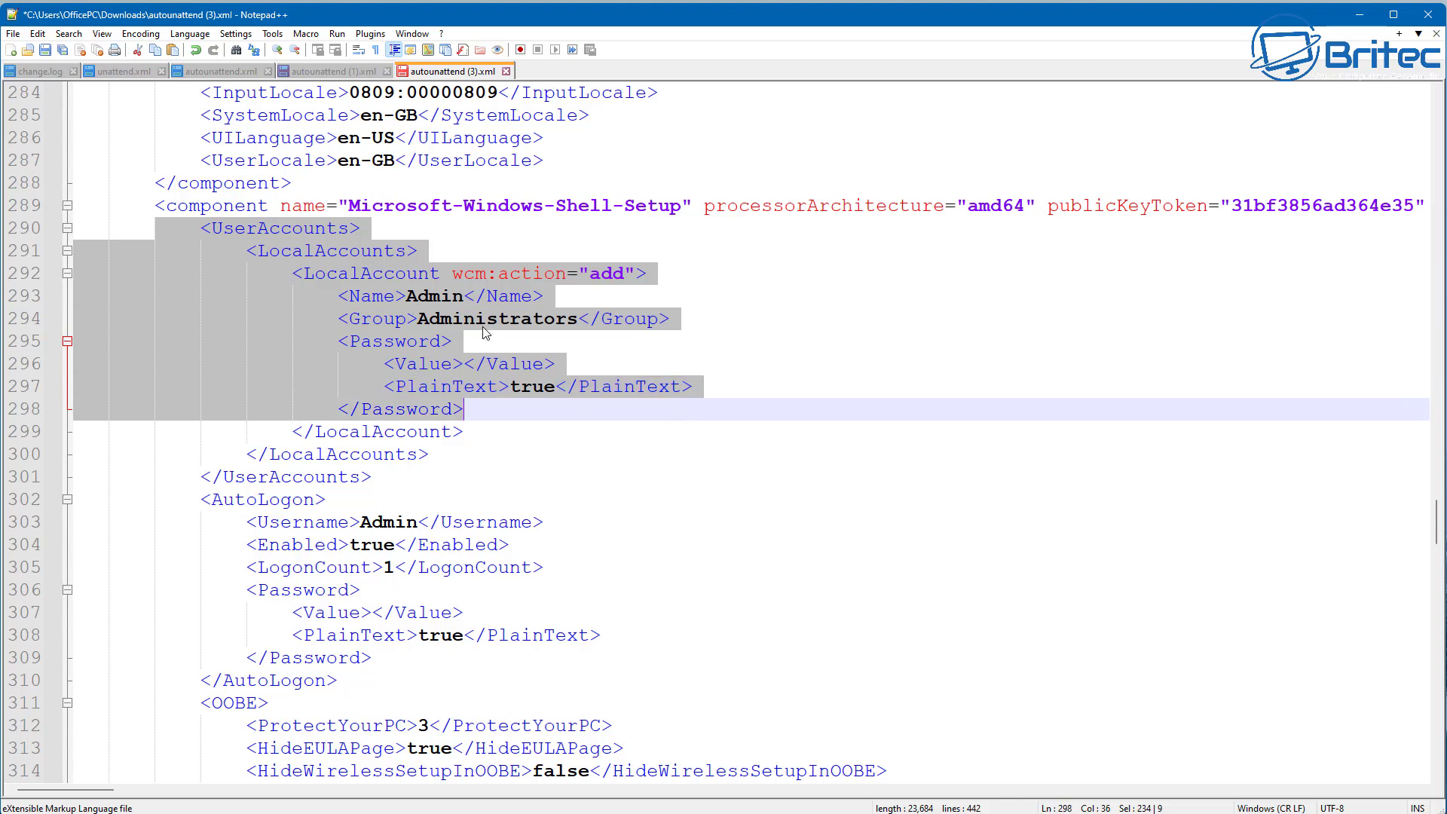
{"action": "left_click", "coordinate": [462, 366]}
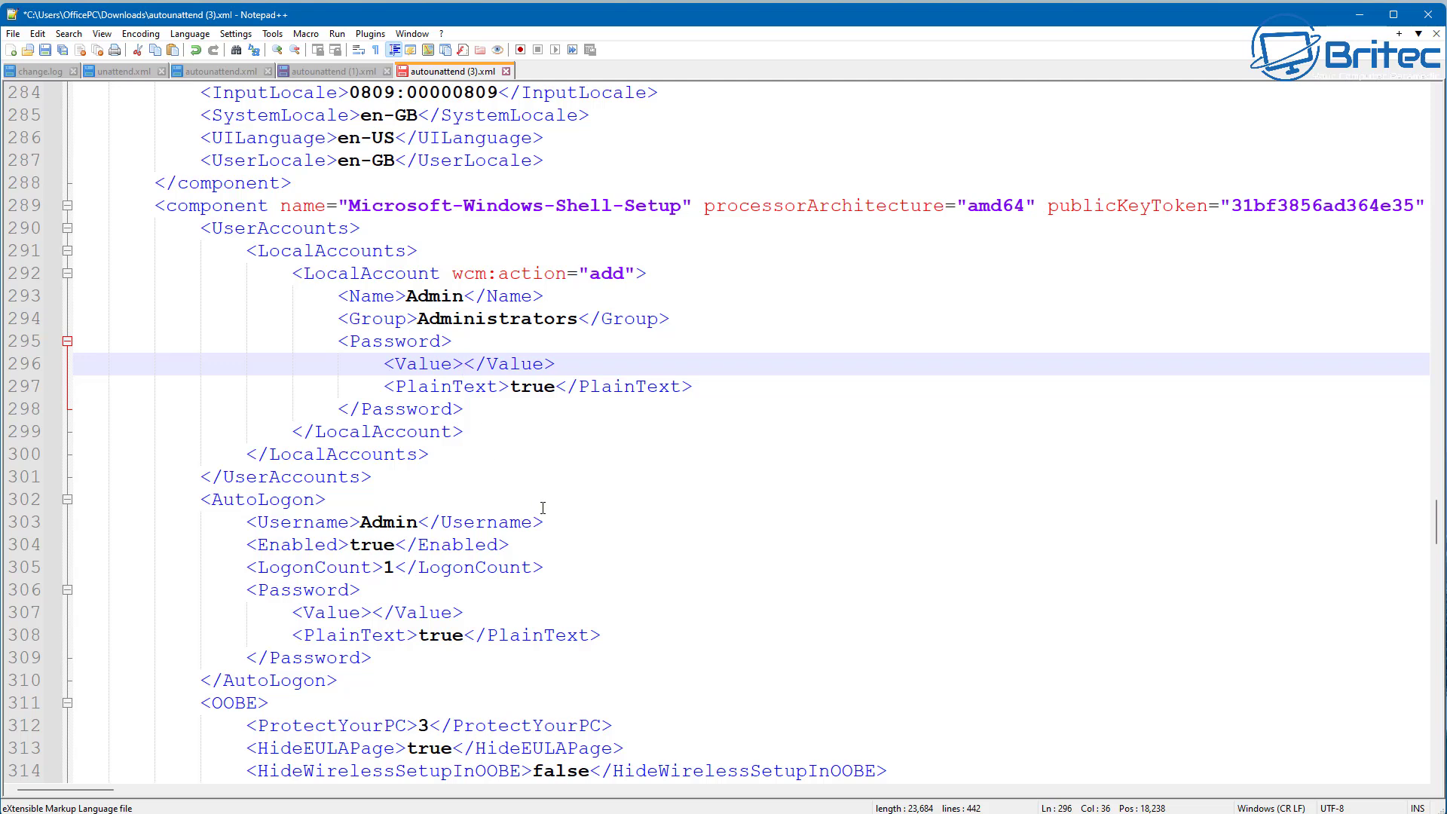
{"action": "type", "text": "Pass"}
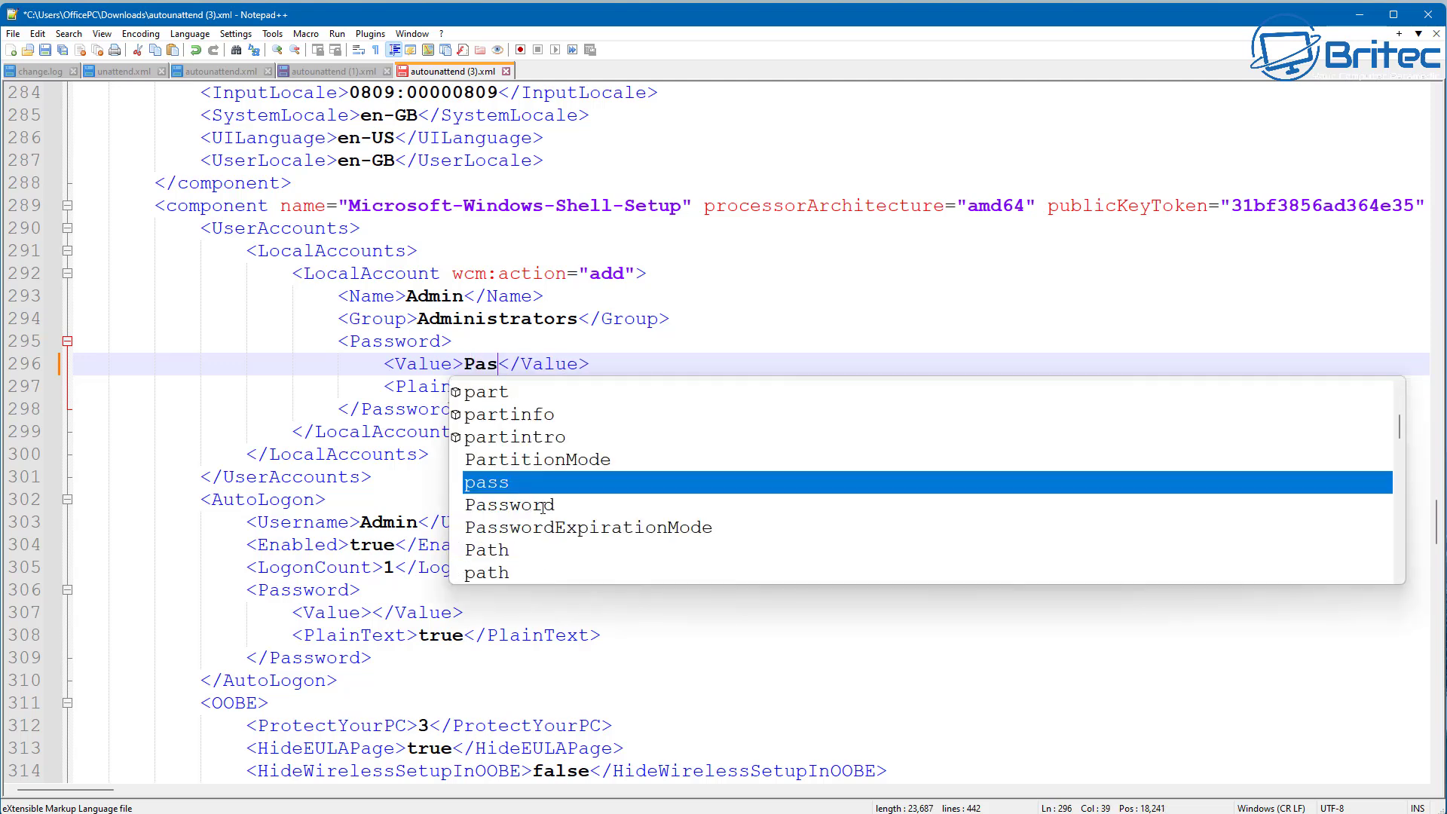
{"action": "key", "text": "BackSpace"}
{"action": "key", "text": "BackSpace"}
{"action": "key", "text": "BackSpace"}
{"action": "key", "text": "BackSpace"}
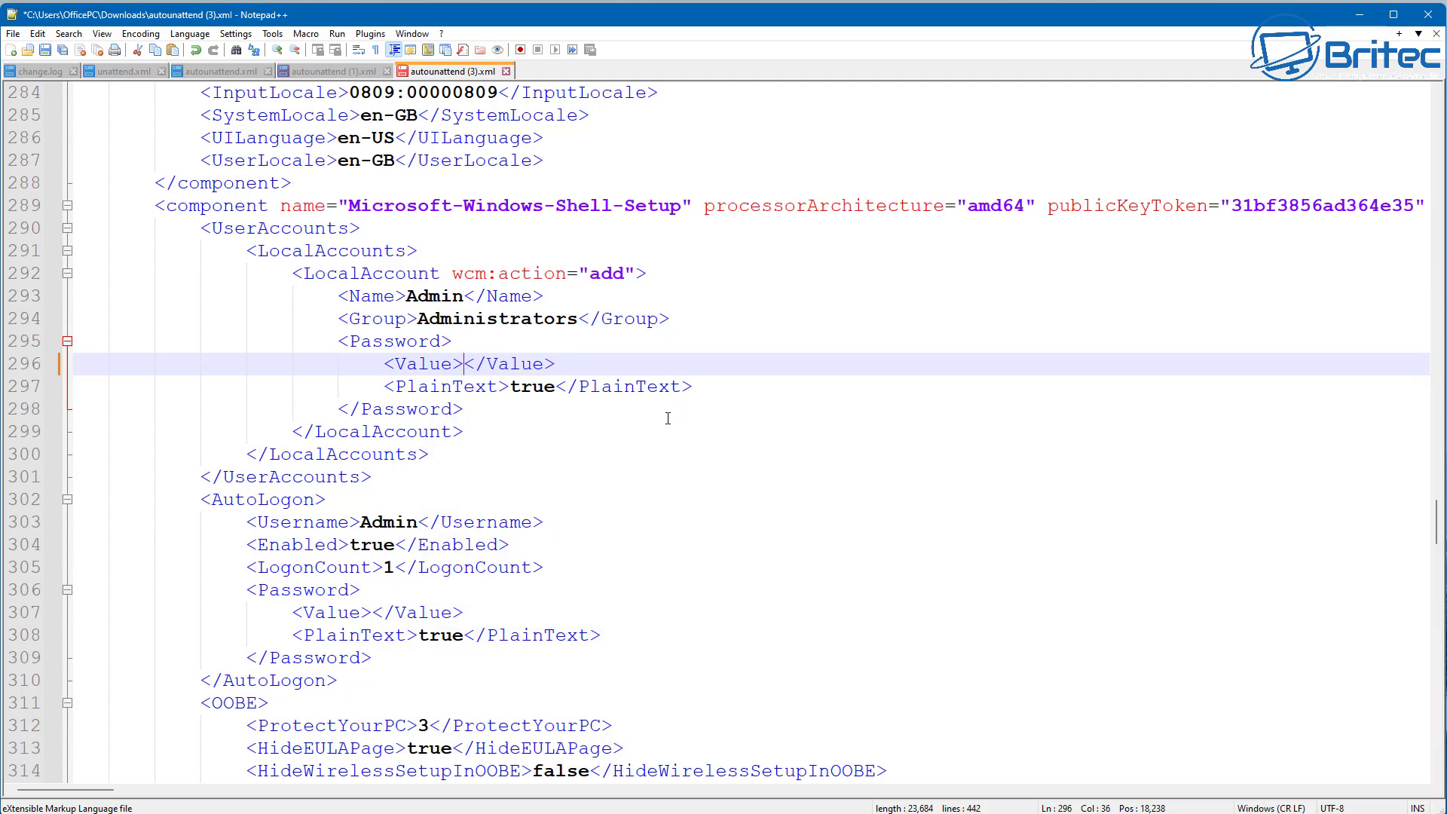
{"action": "scroll", "coordinate": [558, 418], "scroll_direction": "down", "scroll_amount": 3}
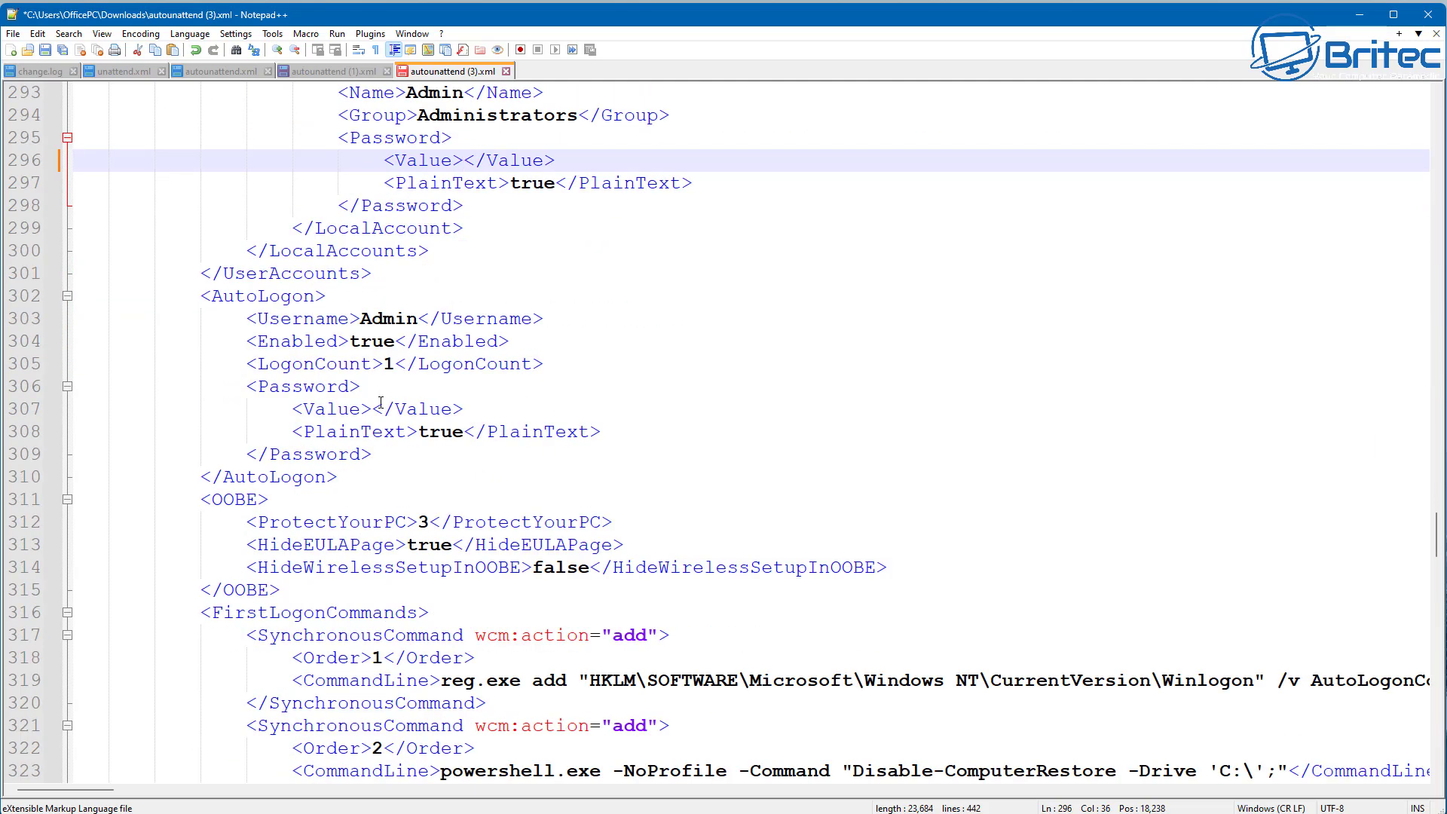
{"action": "left_click_drag", "start_coordinate": [154, 295], "coordinate": [669, 482]}
{"action": "scroll", "coordinate": [957, 491], "scroll_direction": "down", "scroll_amount": 4}
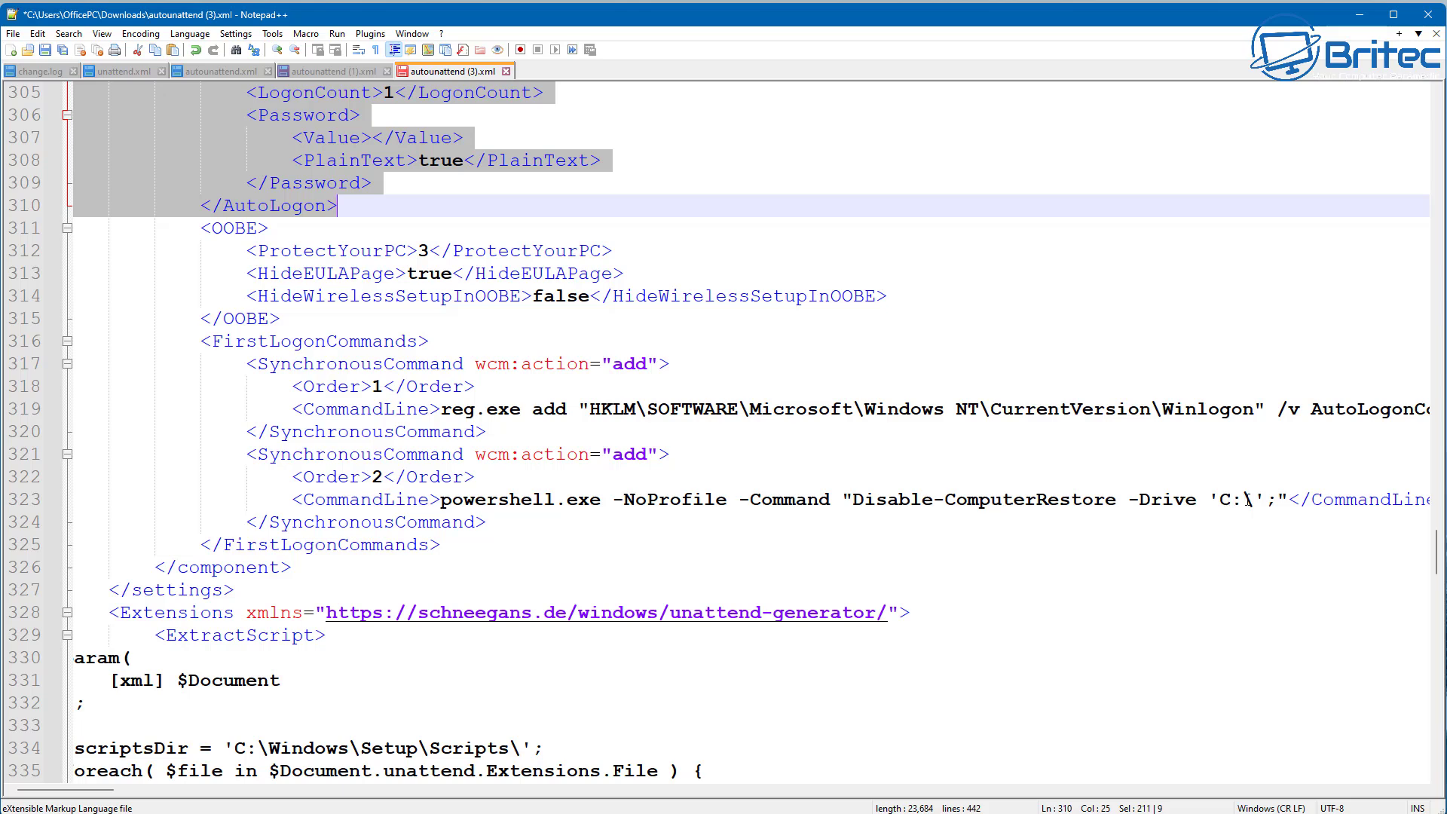
- Select the Disable-ComputerRestore first-logon command and scroll through the package-removal script
{"action": "left_click_drag", "start_coordinate": [1277, 500], "coordinate": [308, 497]}
{"action": "left_click_drag", "start_coordinate": [256, 455], "coordinate": [506, 530]}
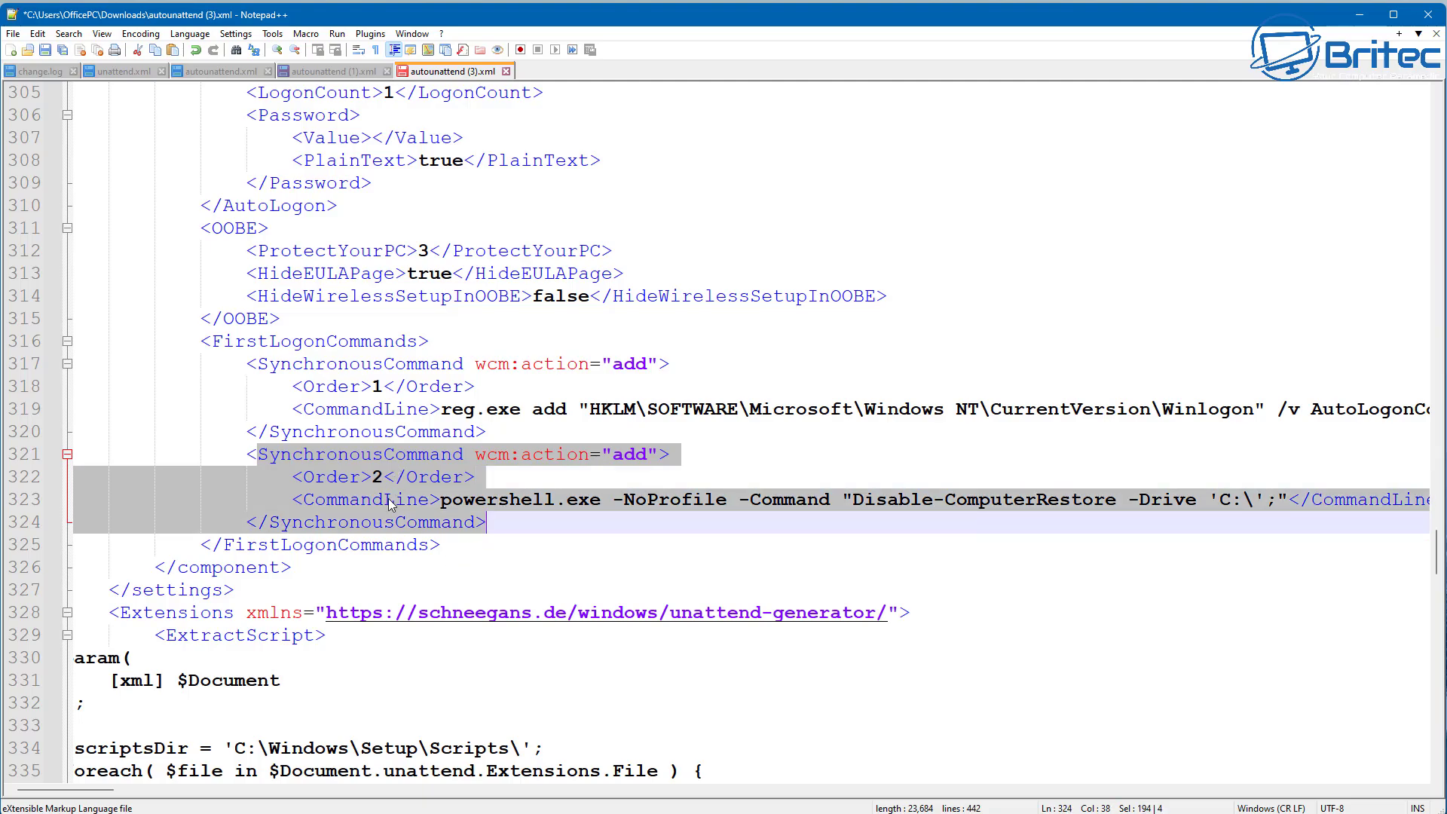
{"action": "scroll", "coordinate": [513, 562], "scroll_direction": "down", "scroll_amount": 1}
{"action": "scroll", "coordinate": [513, 562], "scroll_direction": "down", "scroll_amount": 8}
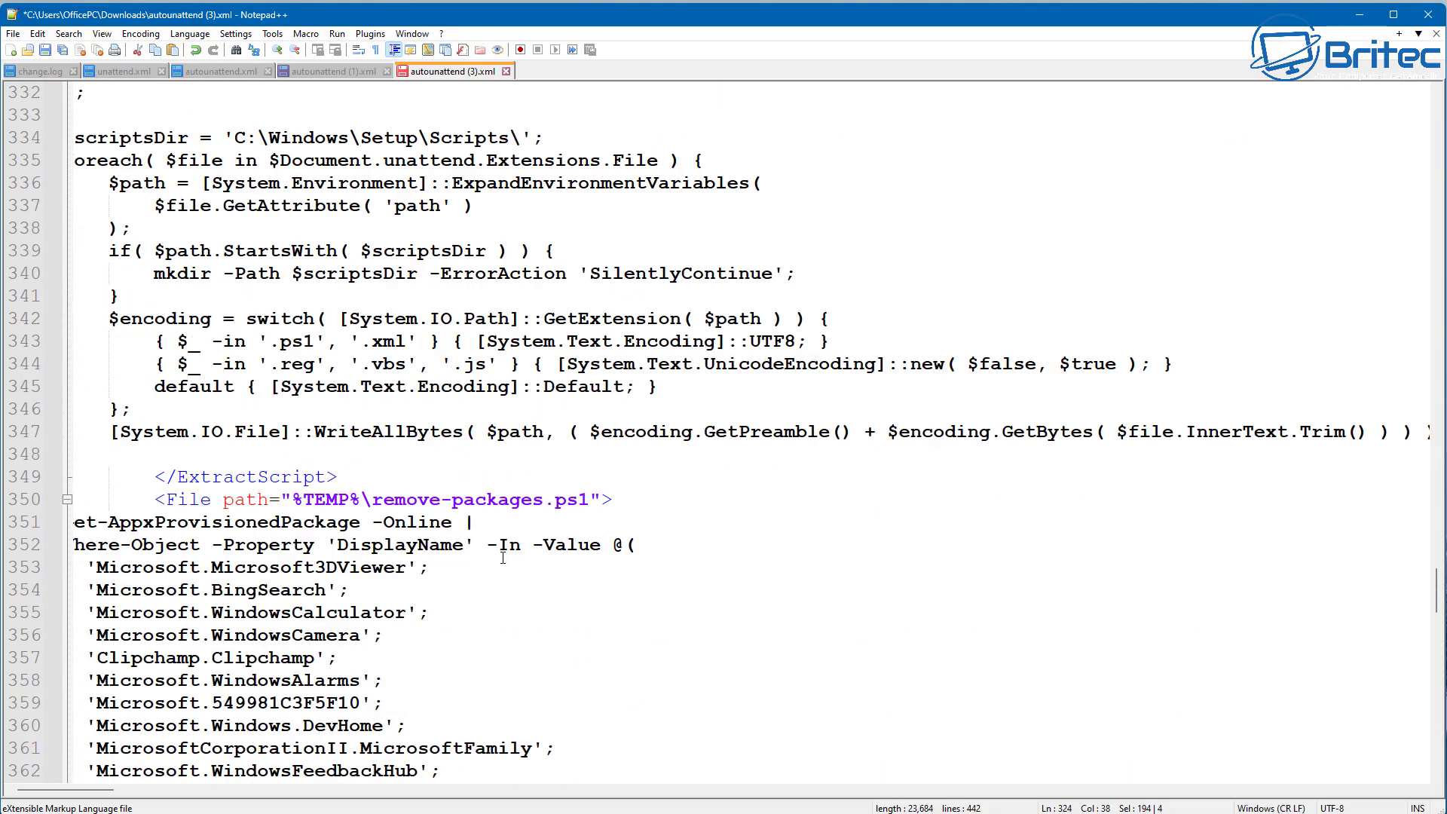
{"action": "scroll", "coordinate": [298, 633], "scroll_direction": "down", "scroll_amount": 3}
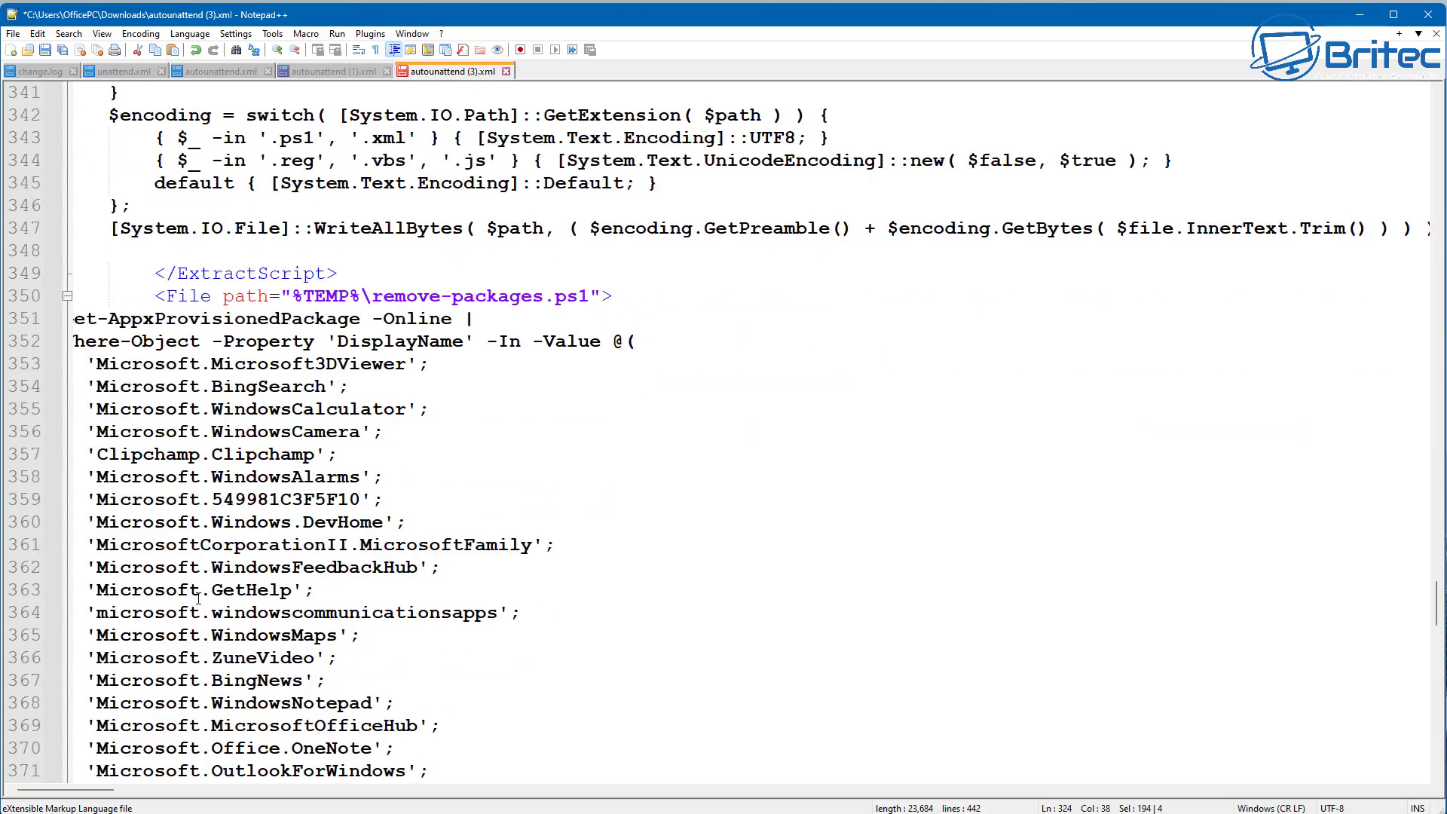
{"action": "scroll", "coordinate": [199, 599], "scroll_direction": "down", "scroll_amount": 13}
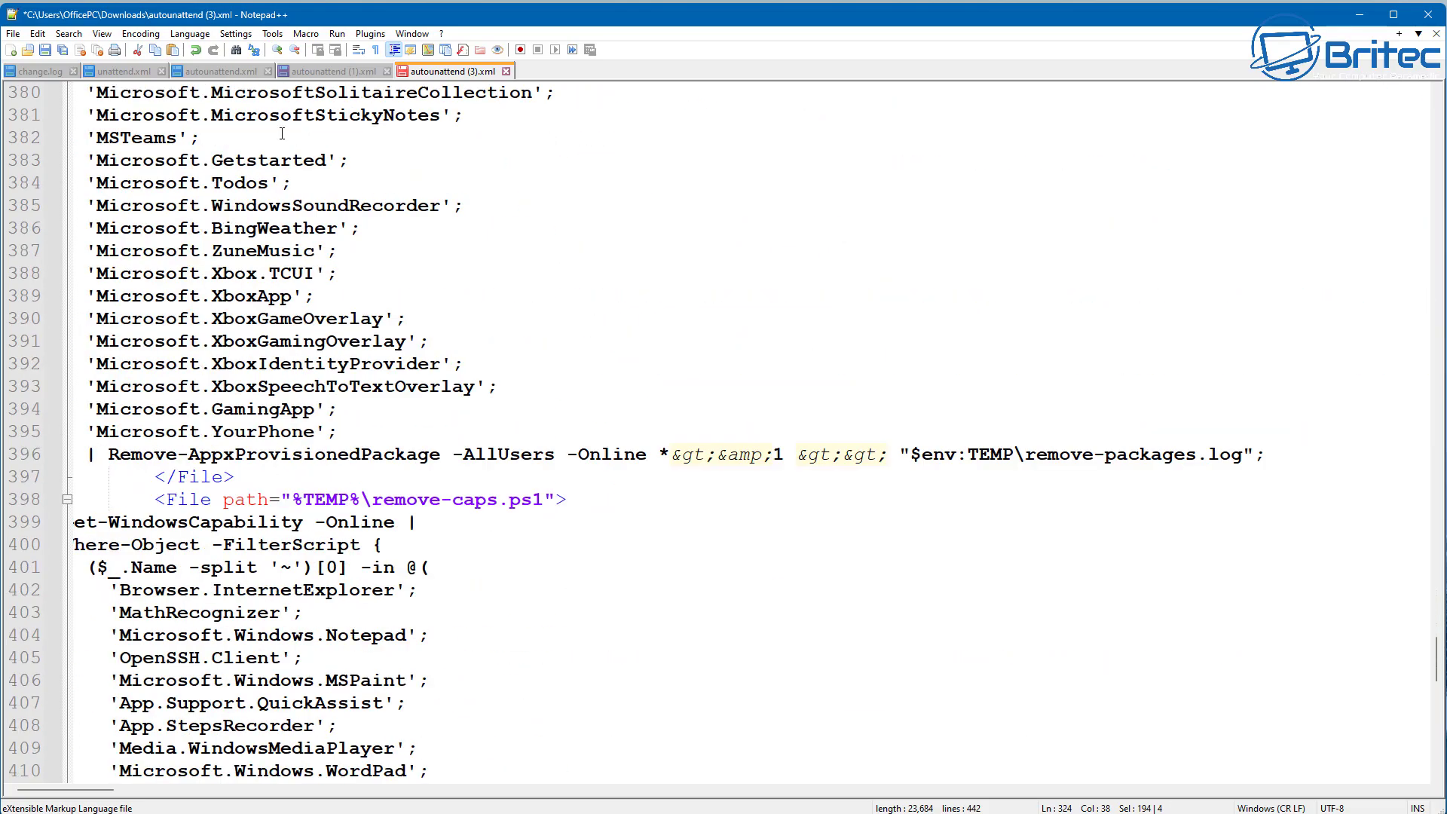
{"action": "scroll", "coordinate": [280, 581], "scroll_direction": "down", "scroll_amount": 11}
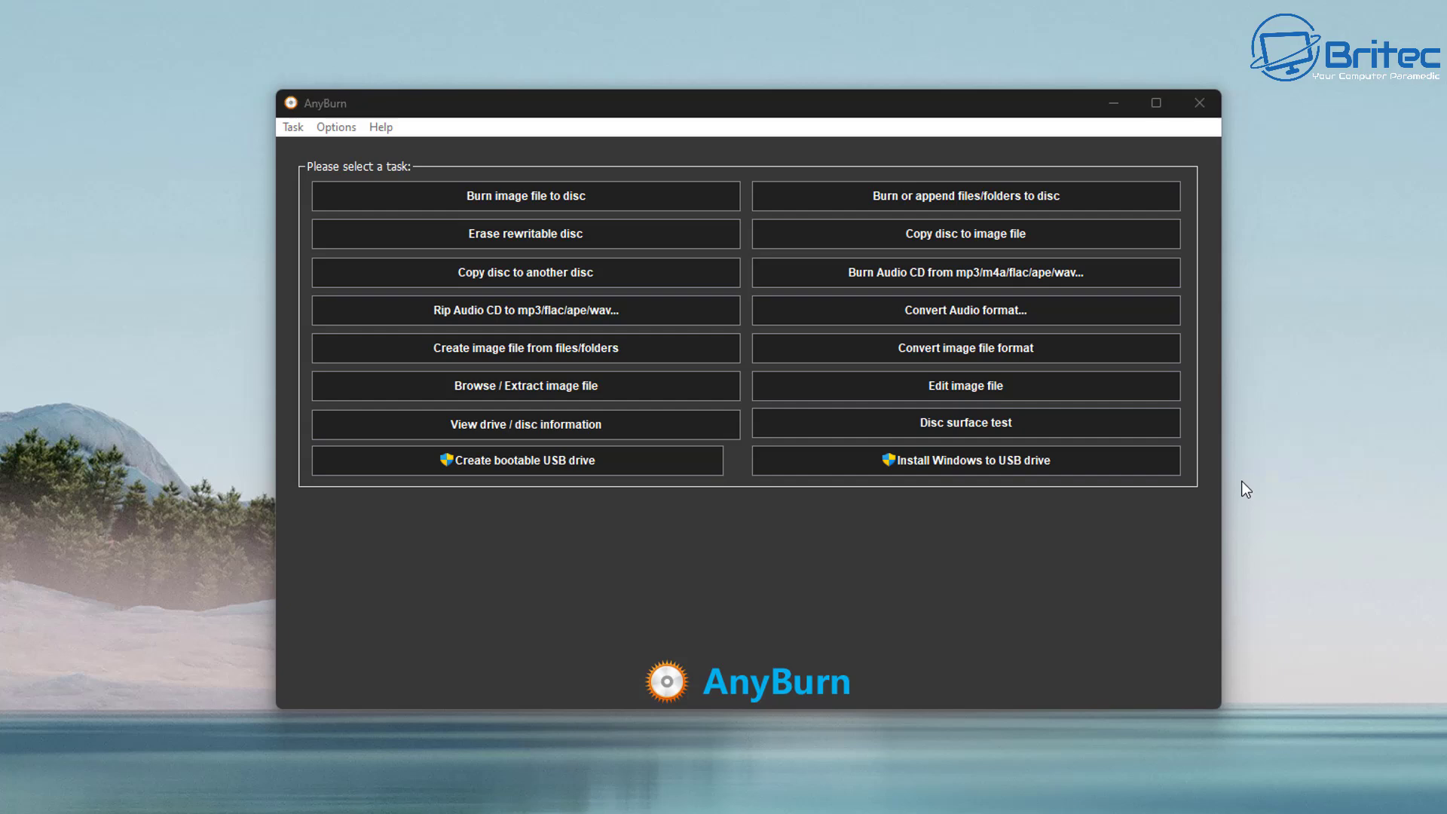
- Open Win11_23H2_EnglishInternational_x64v2.iso in AnyBurn's Edit image file task
{"action": "left_click", "coordinate": [946, 385]}
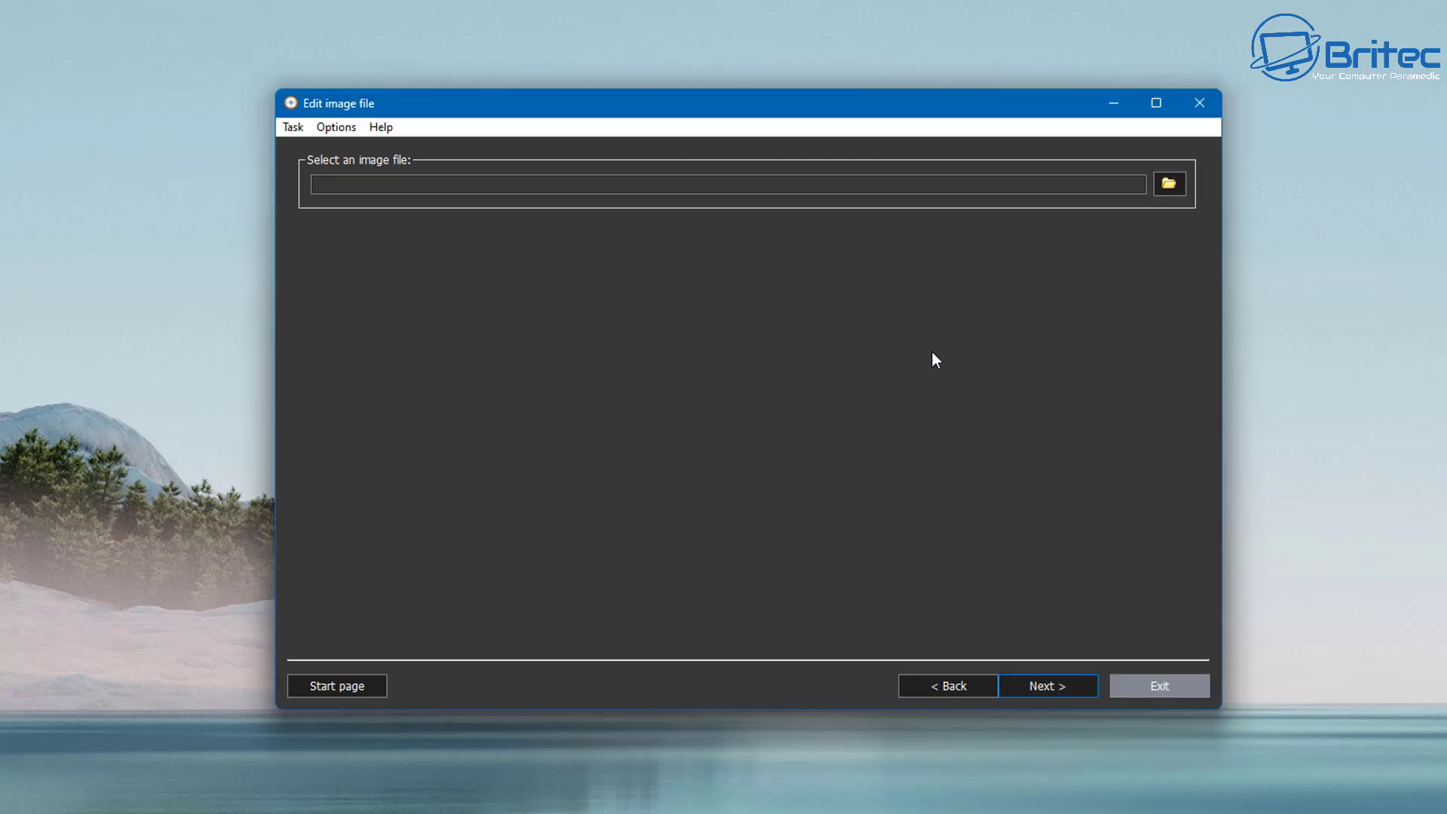
{"action": "left_click", "coordinate": [1168, 184]}
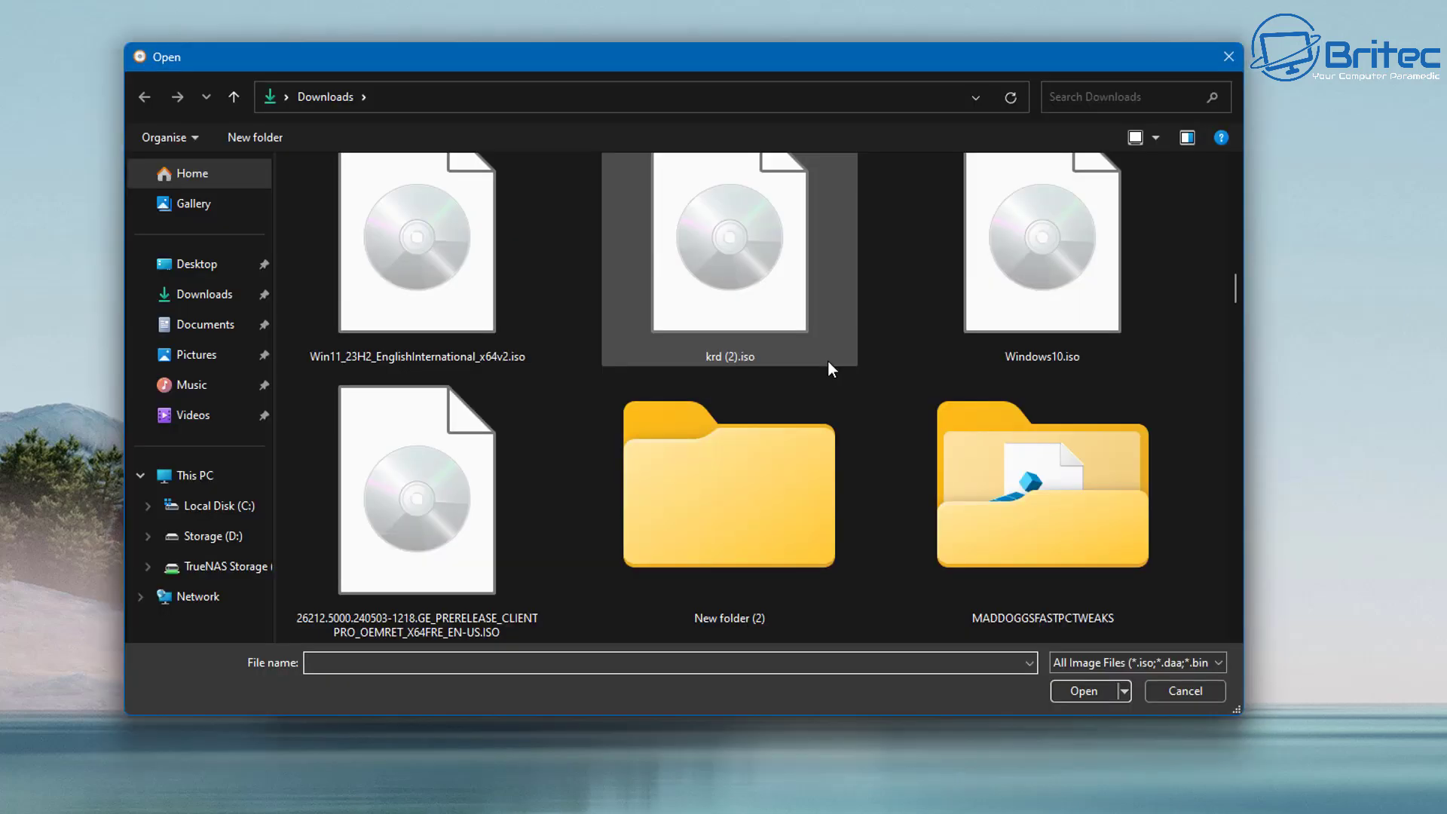
{"action": "left_click", "coordinate": [437, 296]}
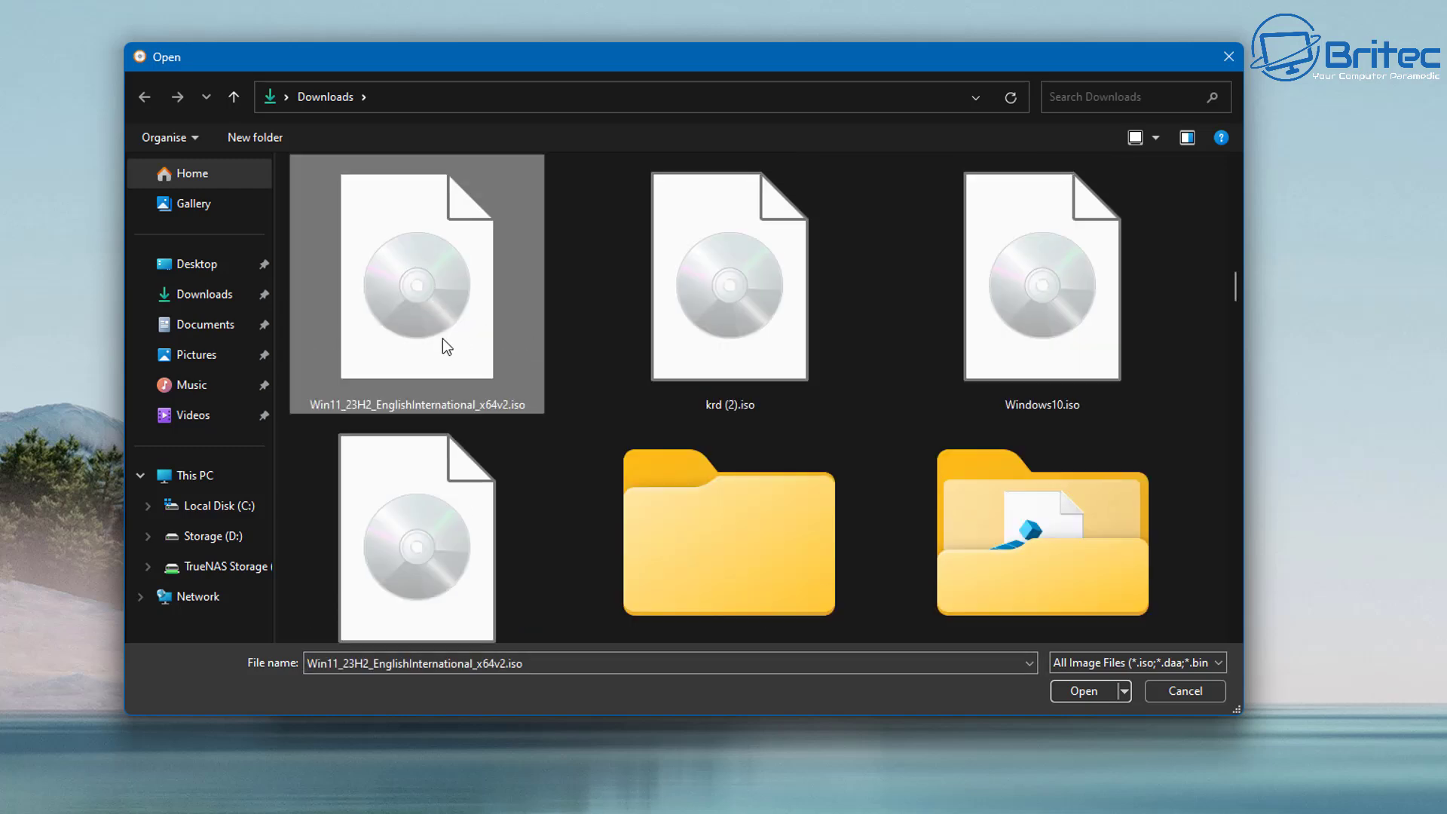
{"action": "left_click", "coordinate": [1084, 690]}
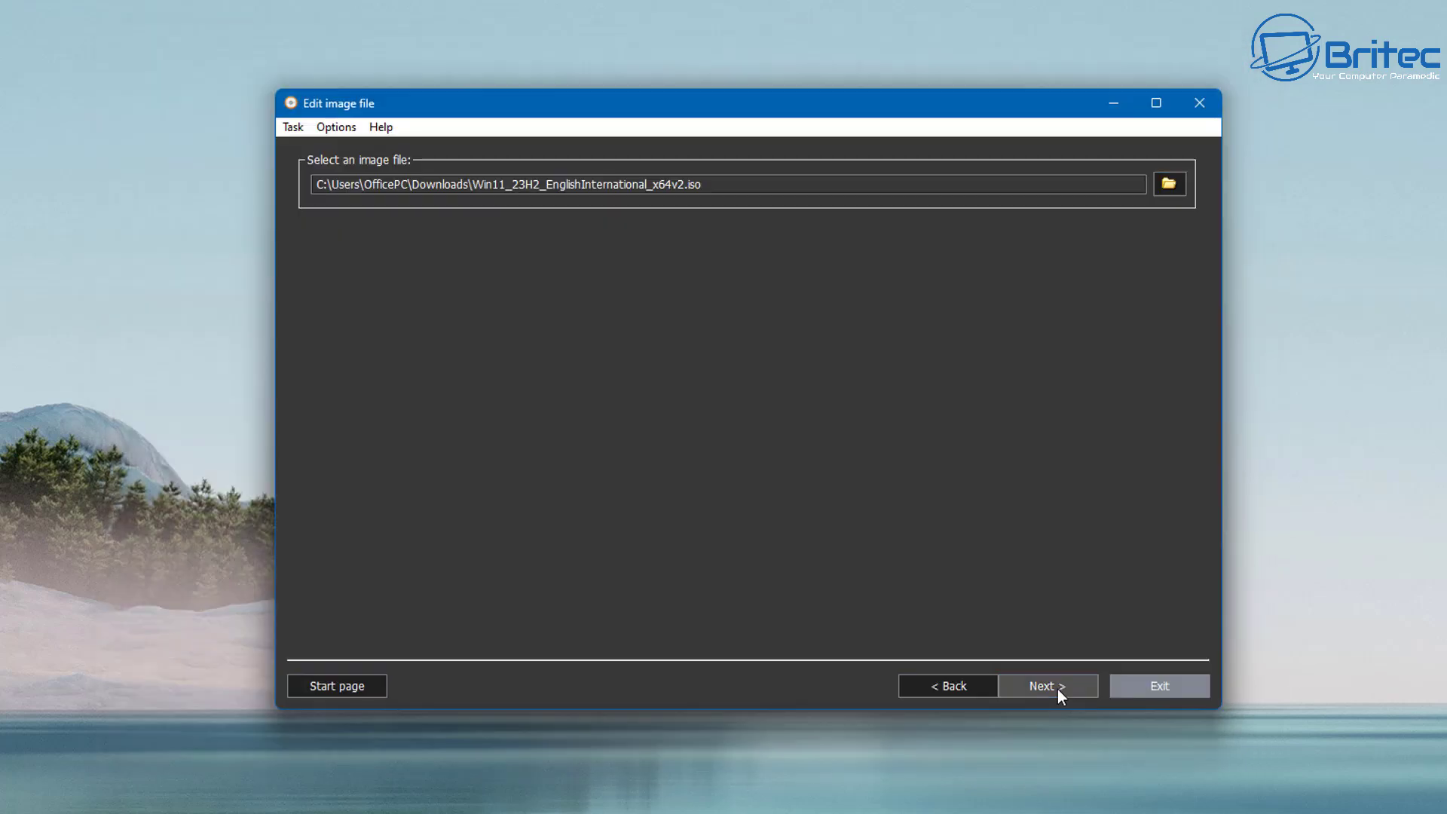
{"action": "left_click", "coordinate": [1057, 689]}
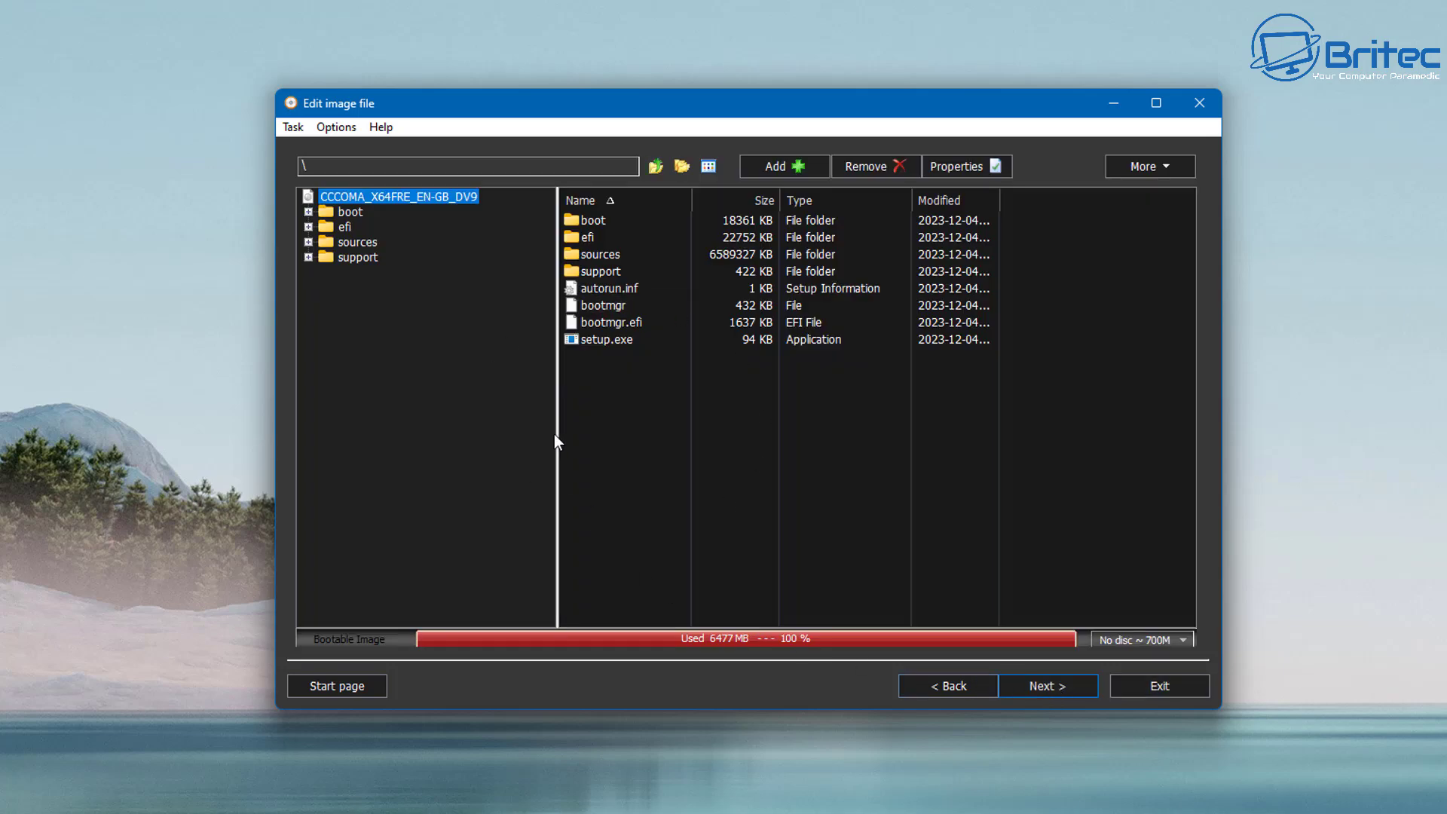
- Add autounattend (2).xml to the image root, renamed to autounattend.xml
{"action": "left_click", "coordinate": [813, 172]}
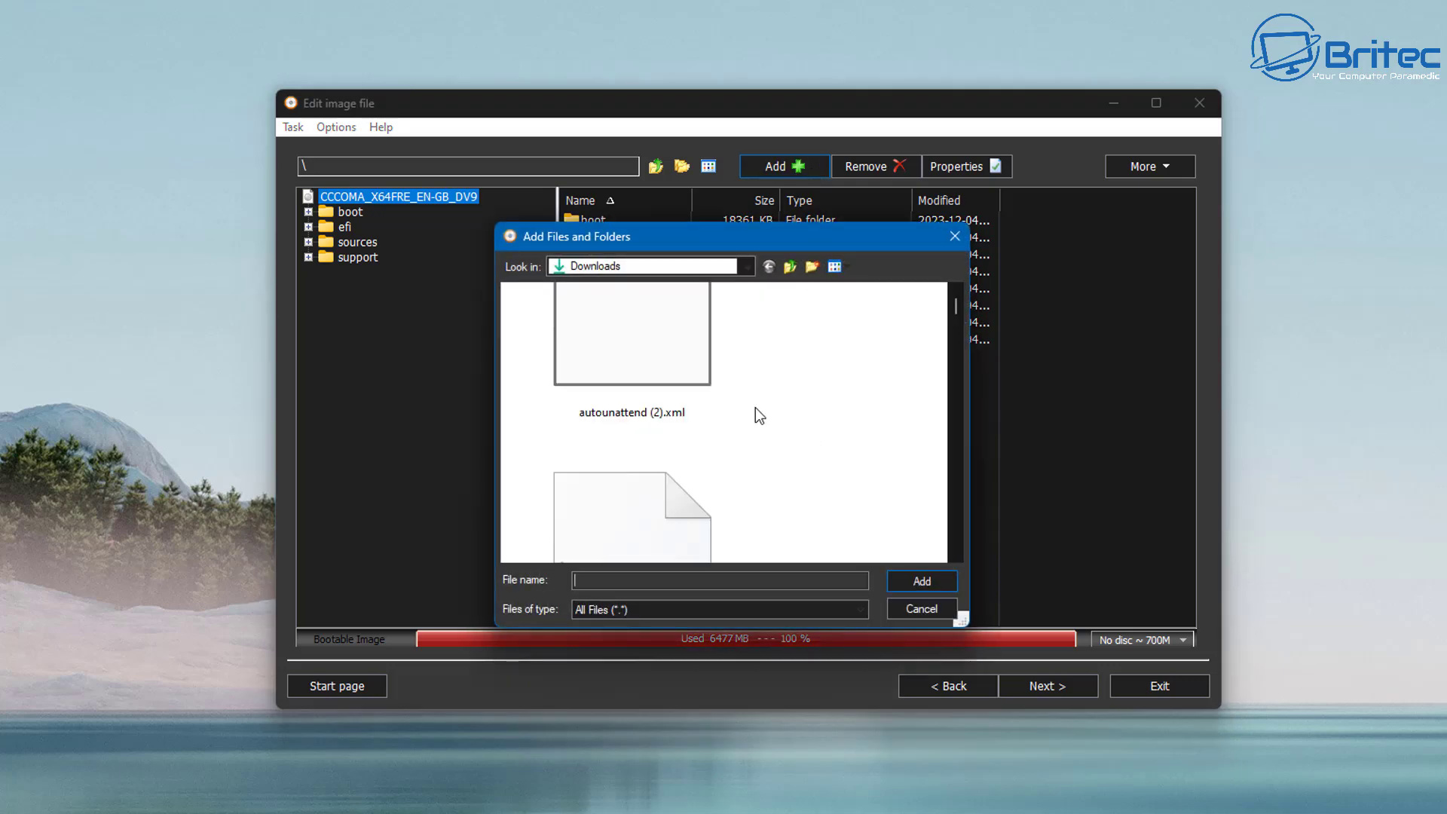
{"action": "left_click", "coordinate": [716, 403]}
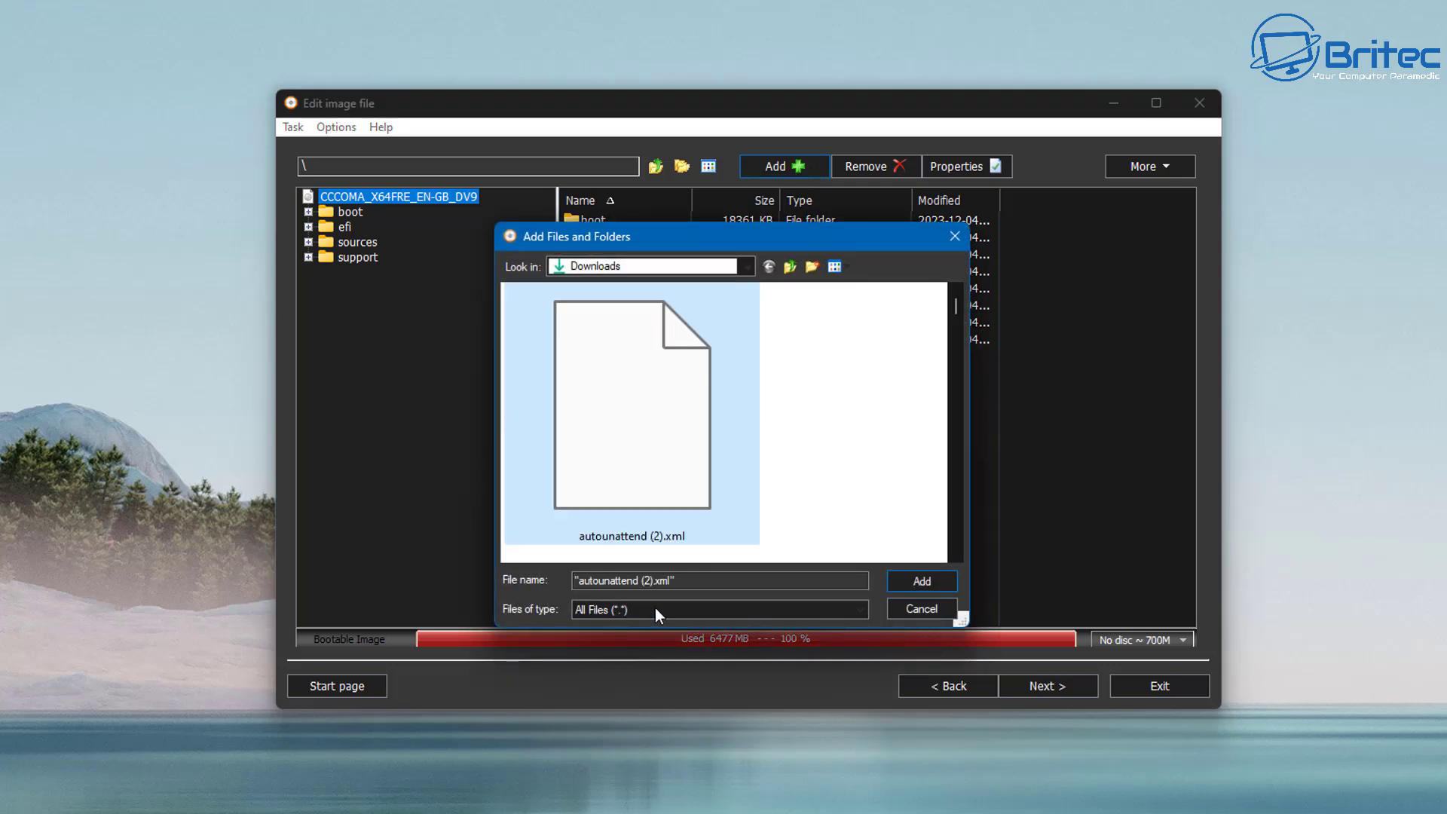
{"action": "left_click", "coordinate": [655, 580]}
{"action": "key", "text": "BackSpace"}
{"action": "key", "text": "BackSpace"}
{"action": "key", "text": "BackSpace"}
{"action": "key", "text": "BackSpace"}
{"action": "key", "text": "BackSpace"}
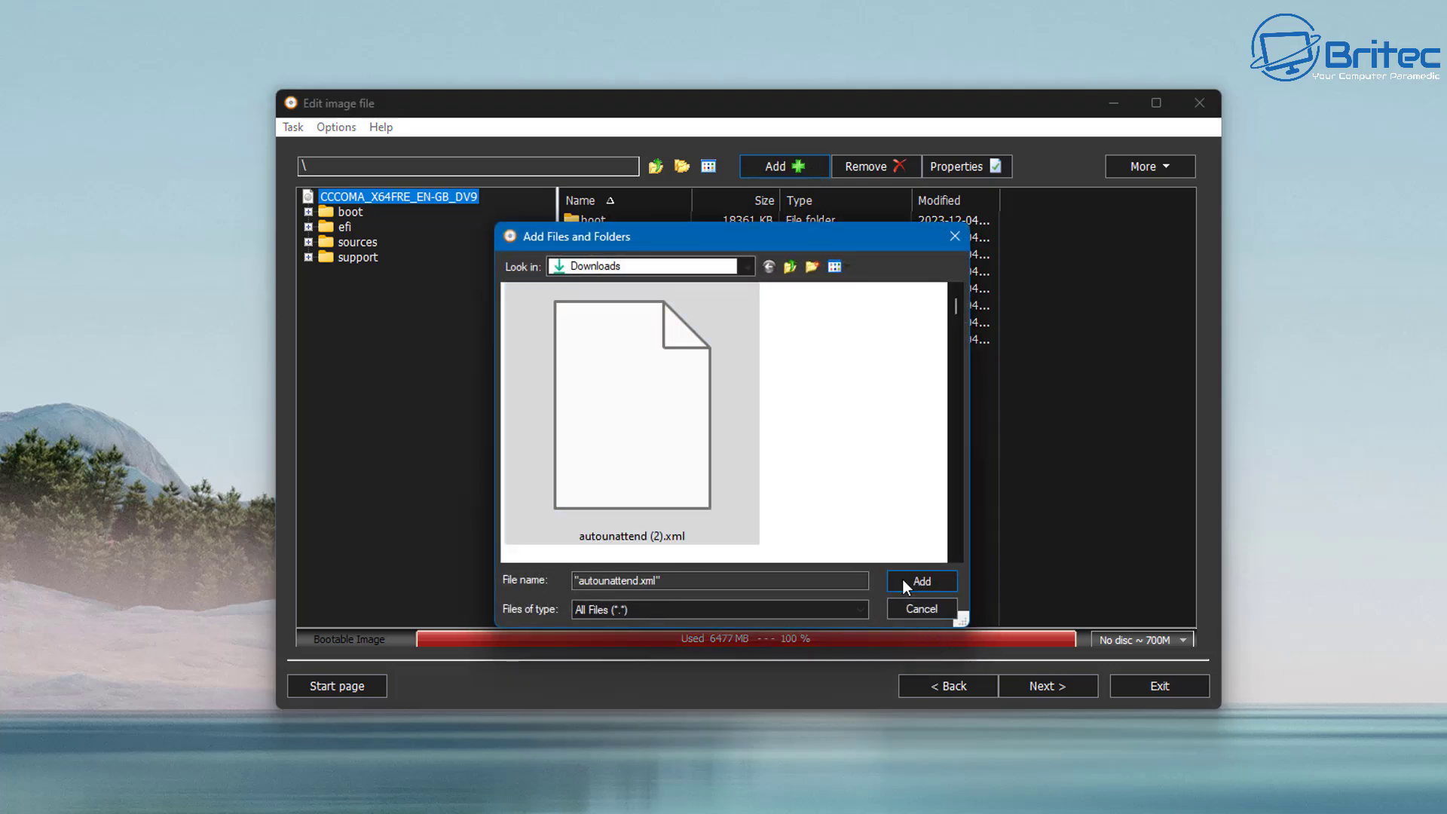
{"action": "left_click", "coordinate": [904, 581]}
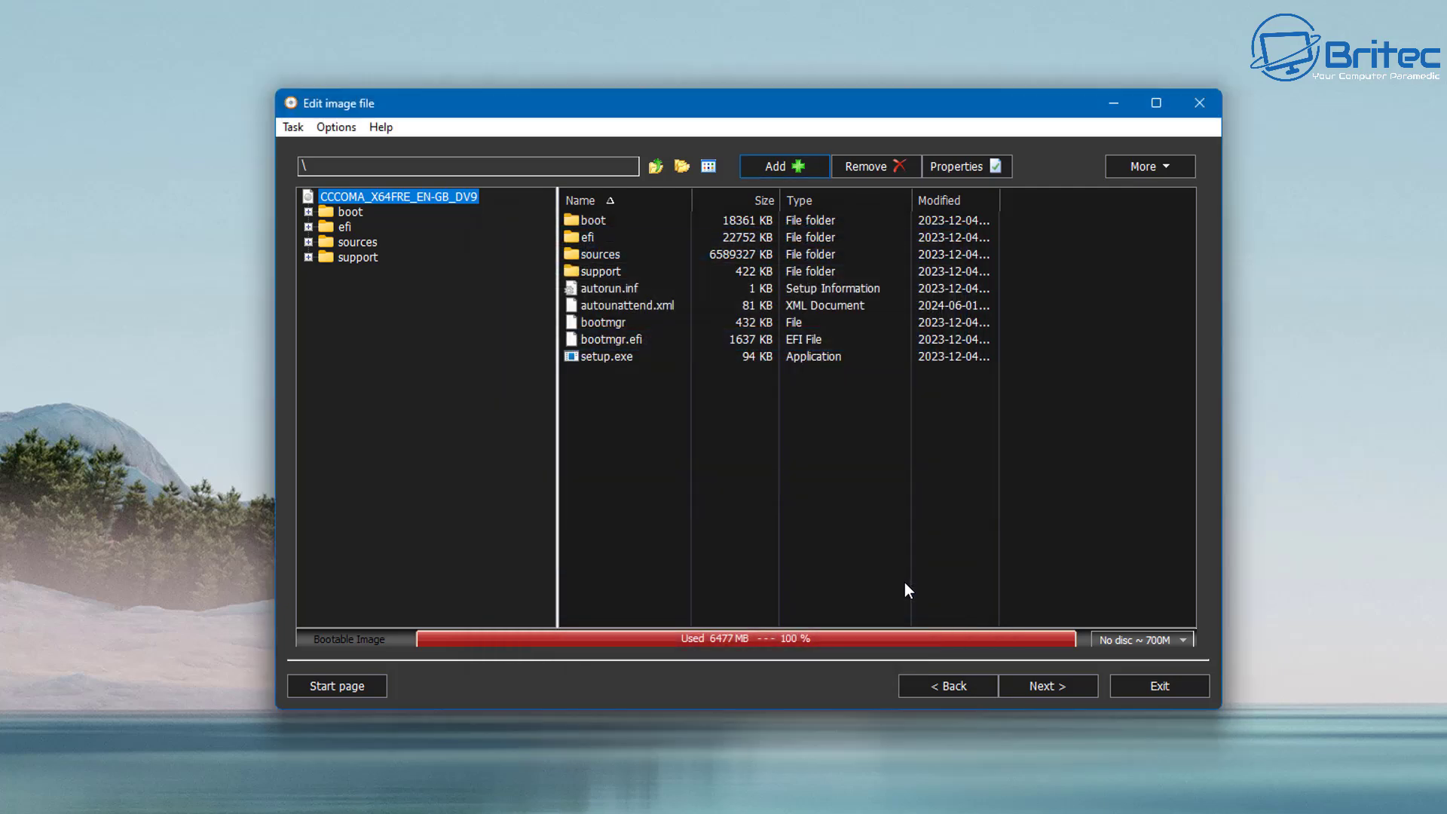
- Rename the output image to Win11_23H2_No_TPM.iso and build it
{"action": "left_click", "coordinate": [650, 314]}
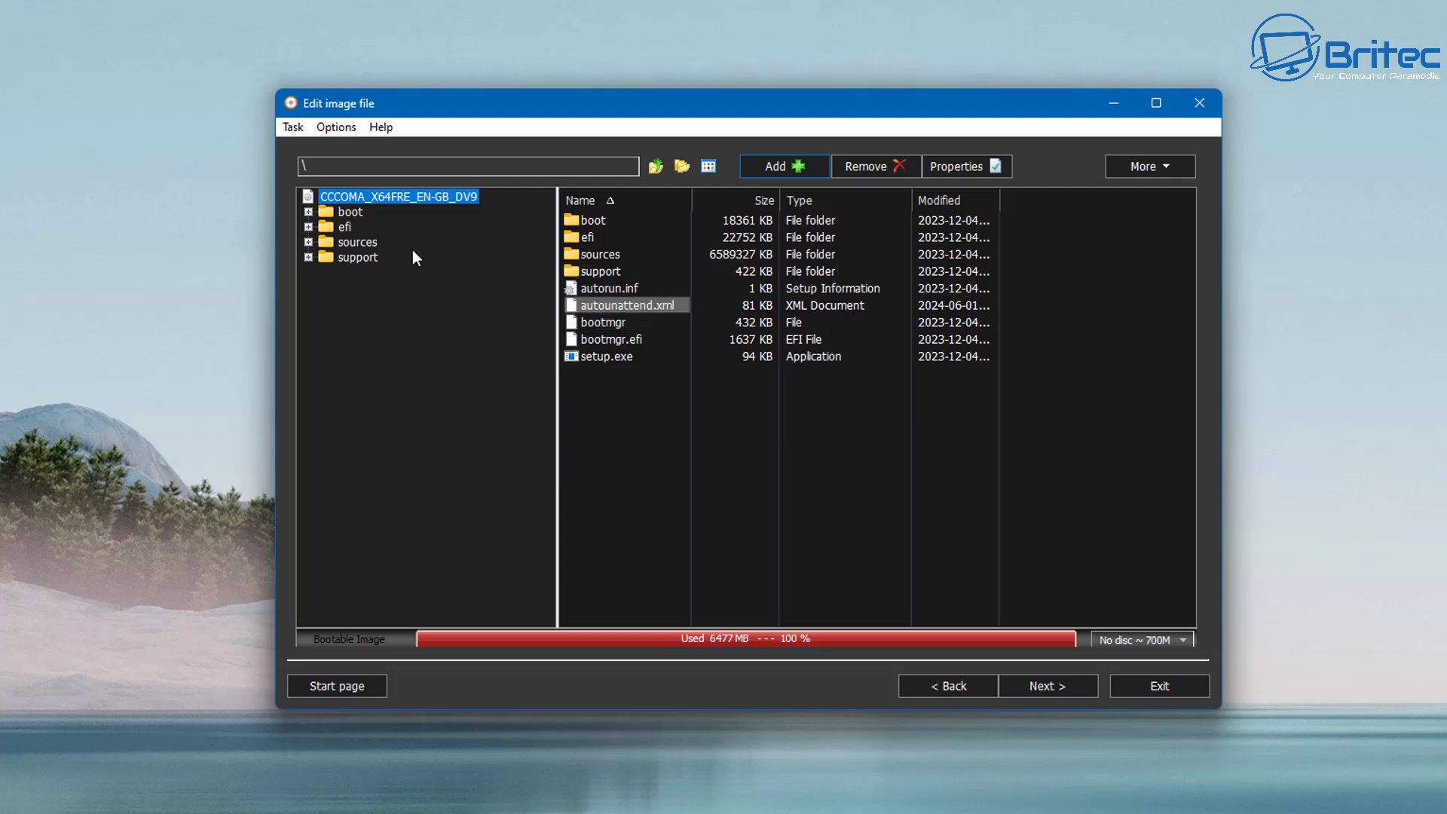
{"action": "left_click", "coordinate": [1041, 685]}
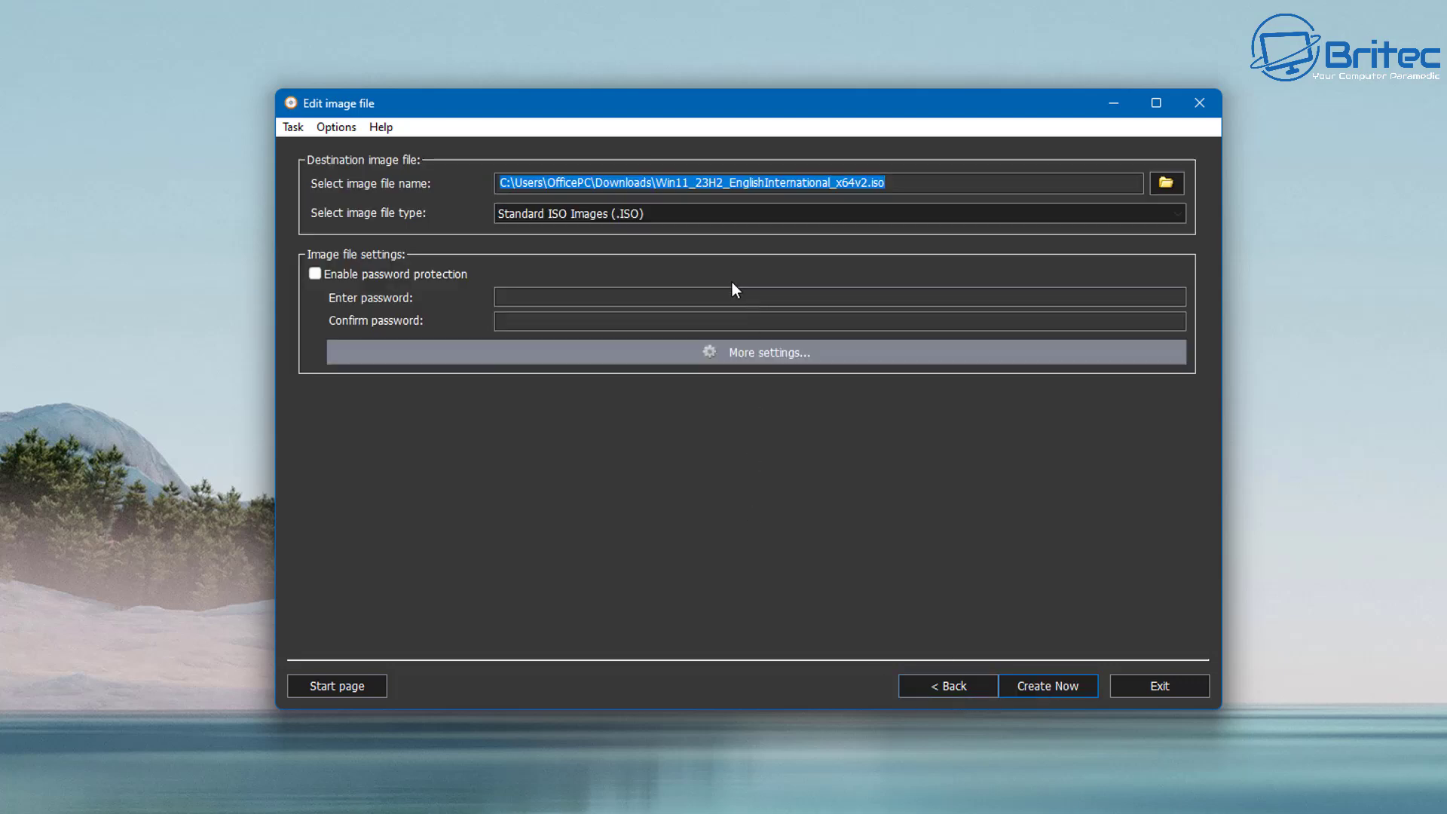
{"action": "left_click", "coordinate": [851, 189]}
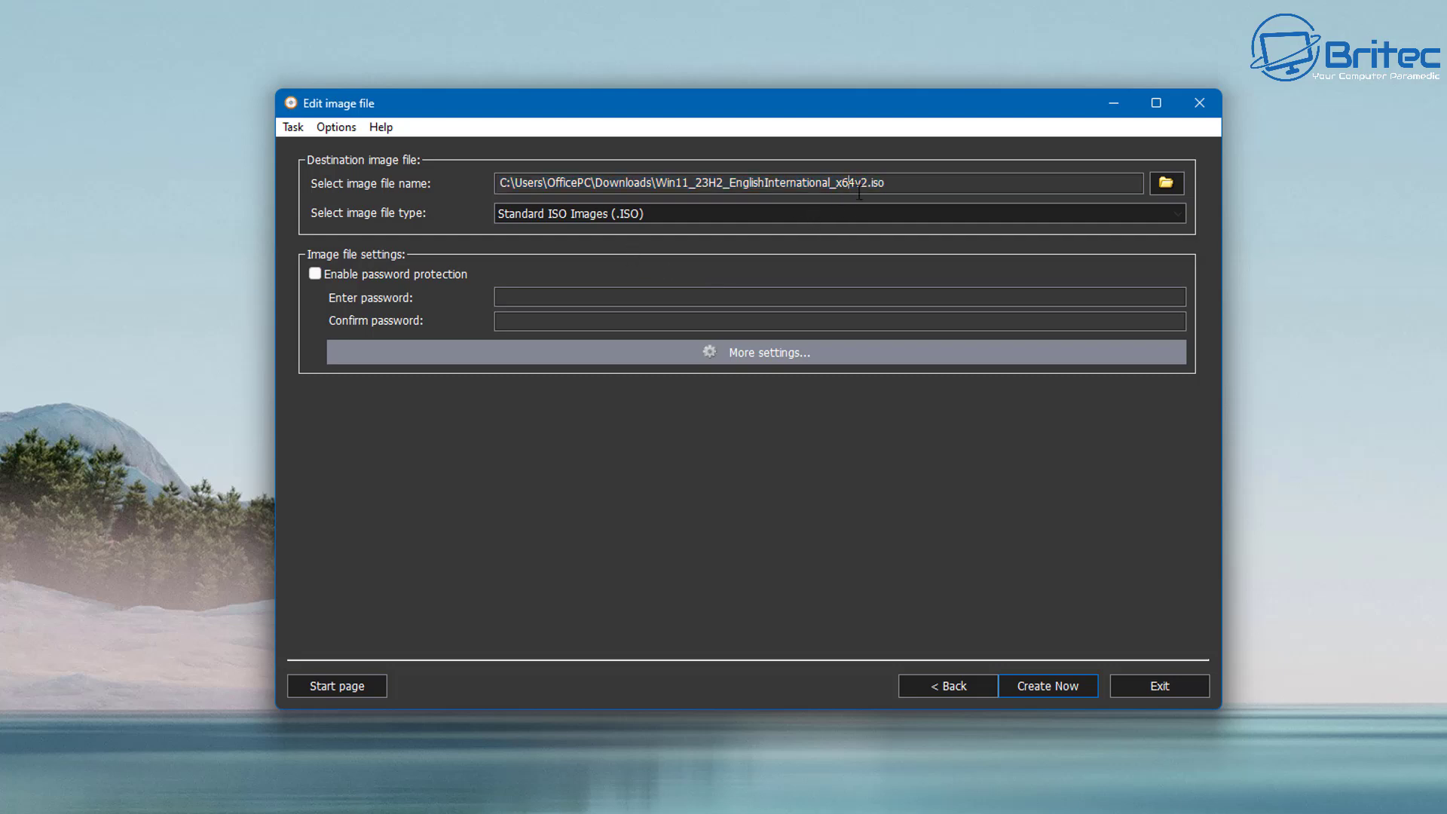
{"action": "left_click_drag", "start_coordinate": [869, 189], "coordinate": [732, 191]}
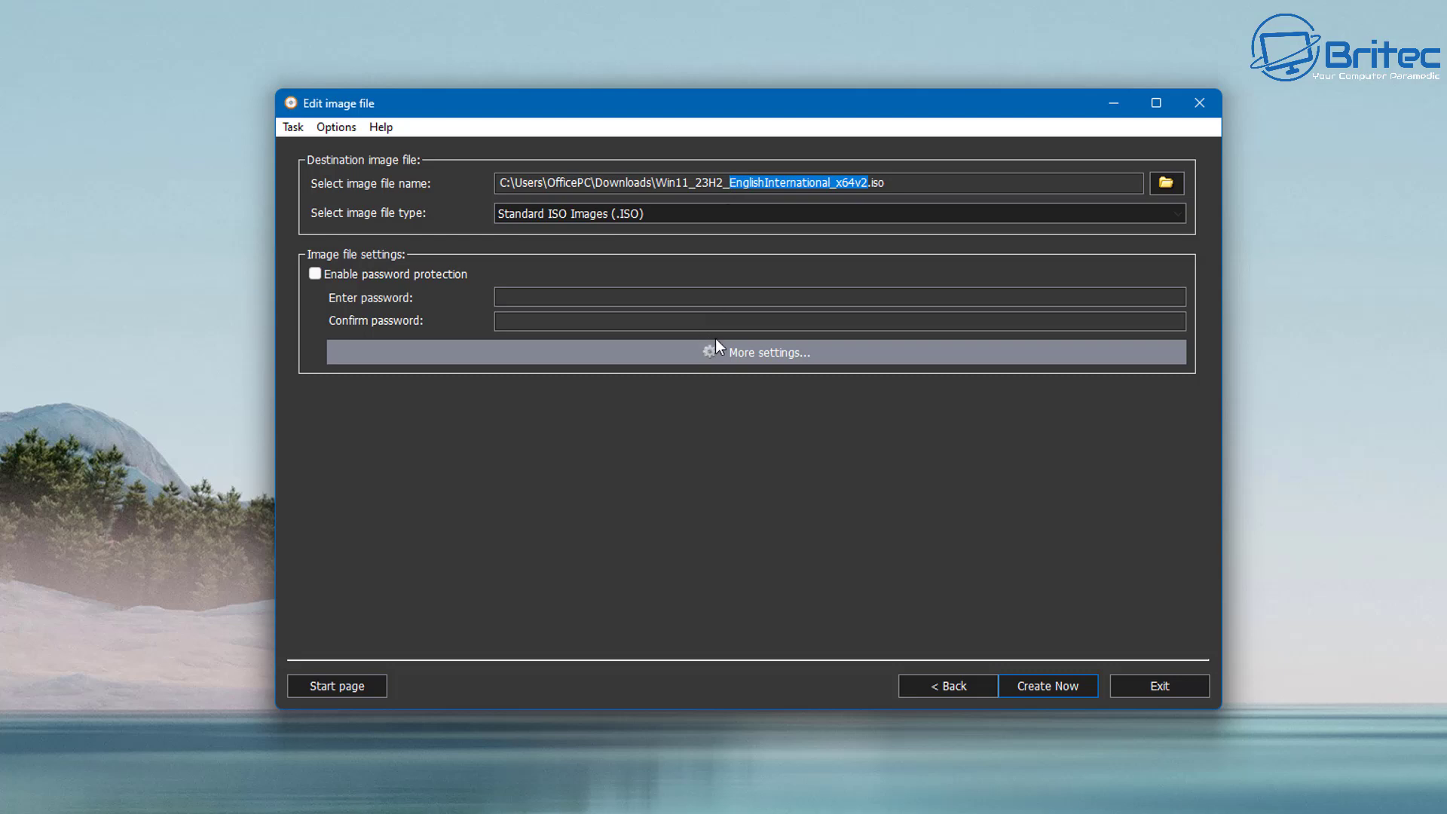
{"action": "type", "text": "No)T"}
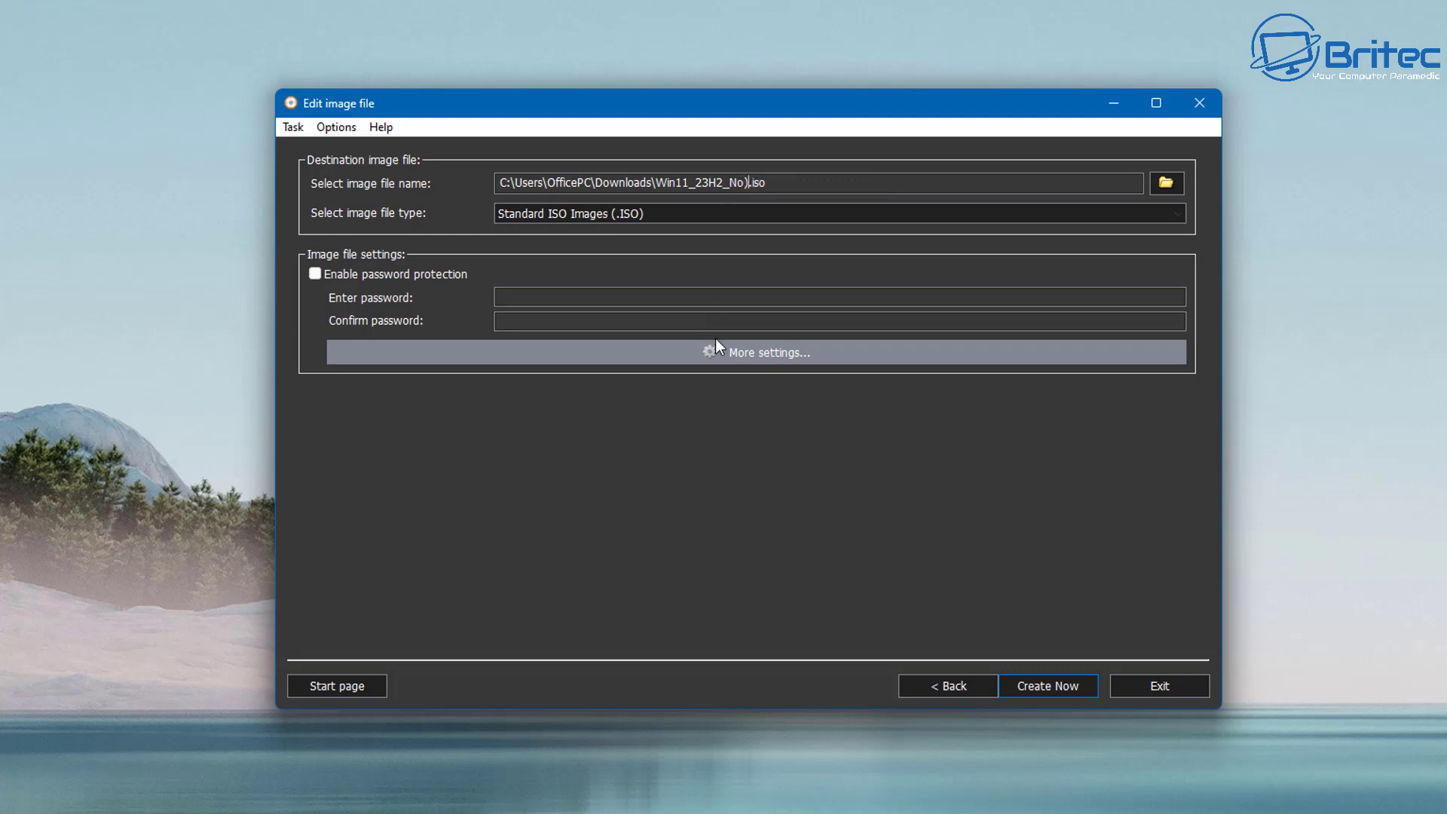
{"action": "type", "text": "PM"}
{"action": "left_click", "coordinate": [751, 191]}
{"action": "key", "text": "BackSpace"}
{"action": "type", "text": "_TPM"}
{"action": "left_click", "coordinate": [1060, 687]}
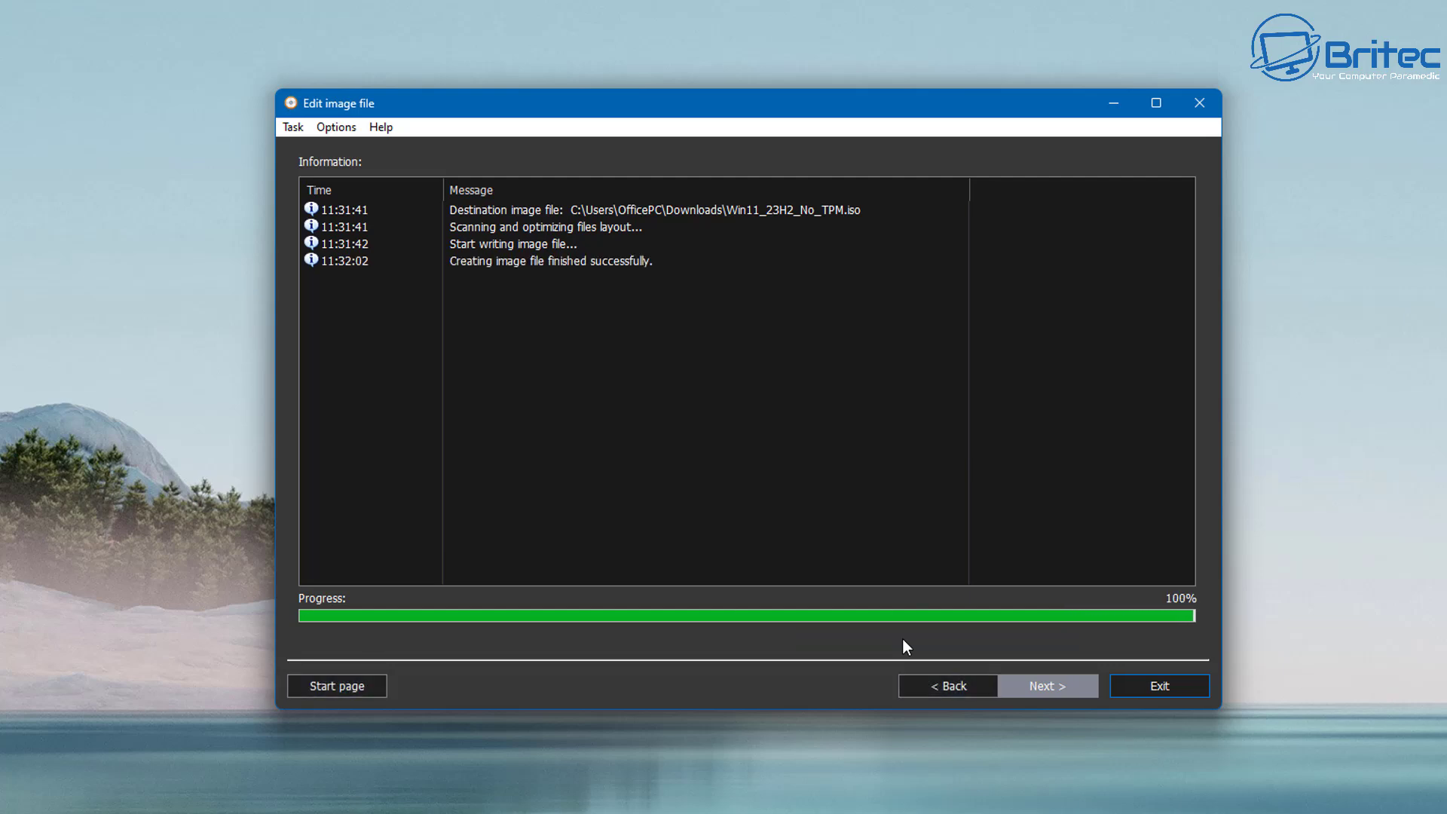
- Close AnyBurn, set the VM's CD/DVD drive to Win11_23H2_no_tpm.iso, and power on the VM
{"action": "left_click", "coordinate": [1142, 689]}
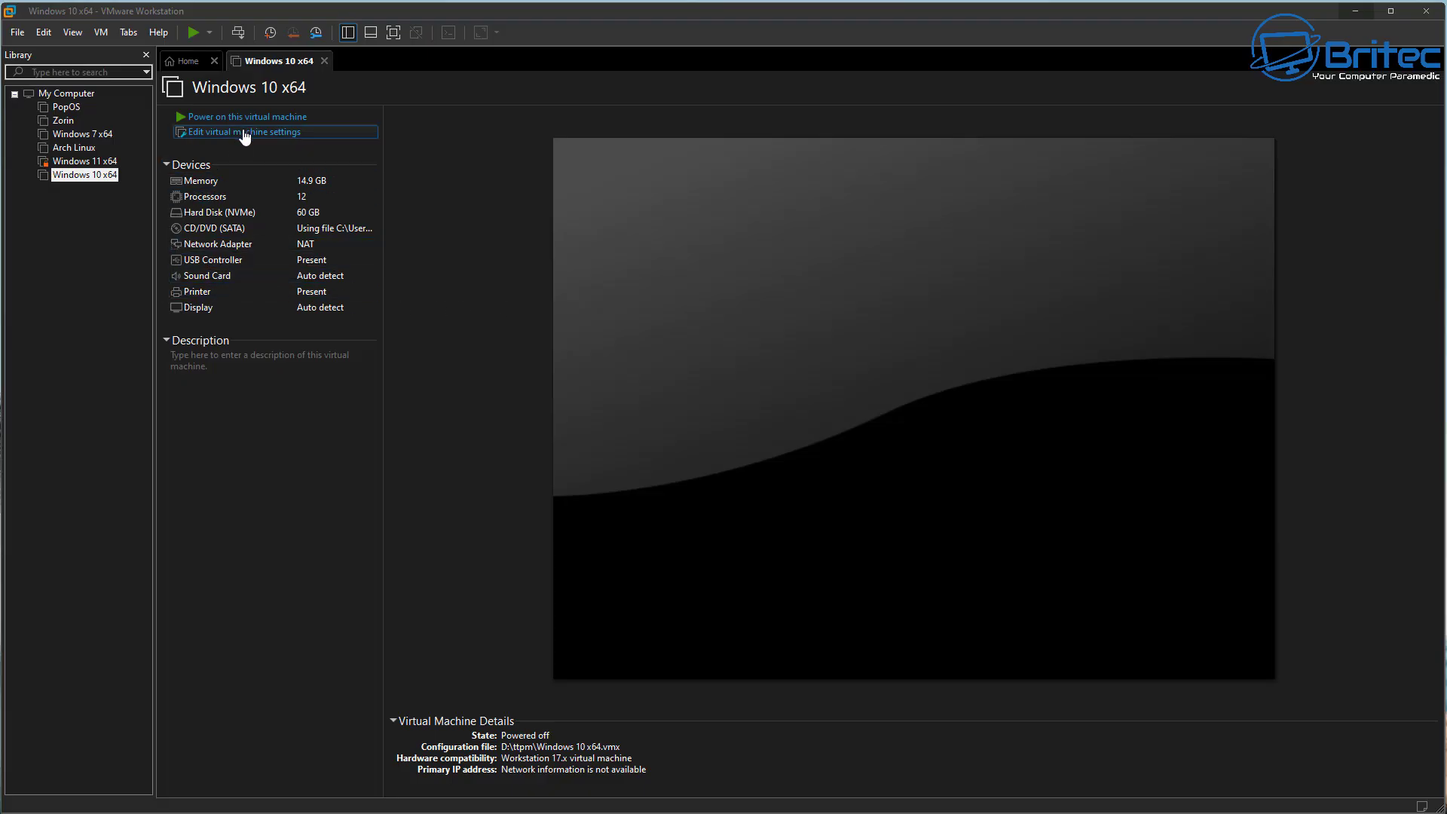
{"action": "left_click", "coordinate": [245, 136]}
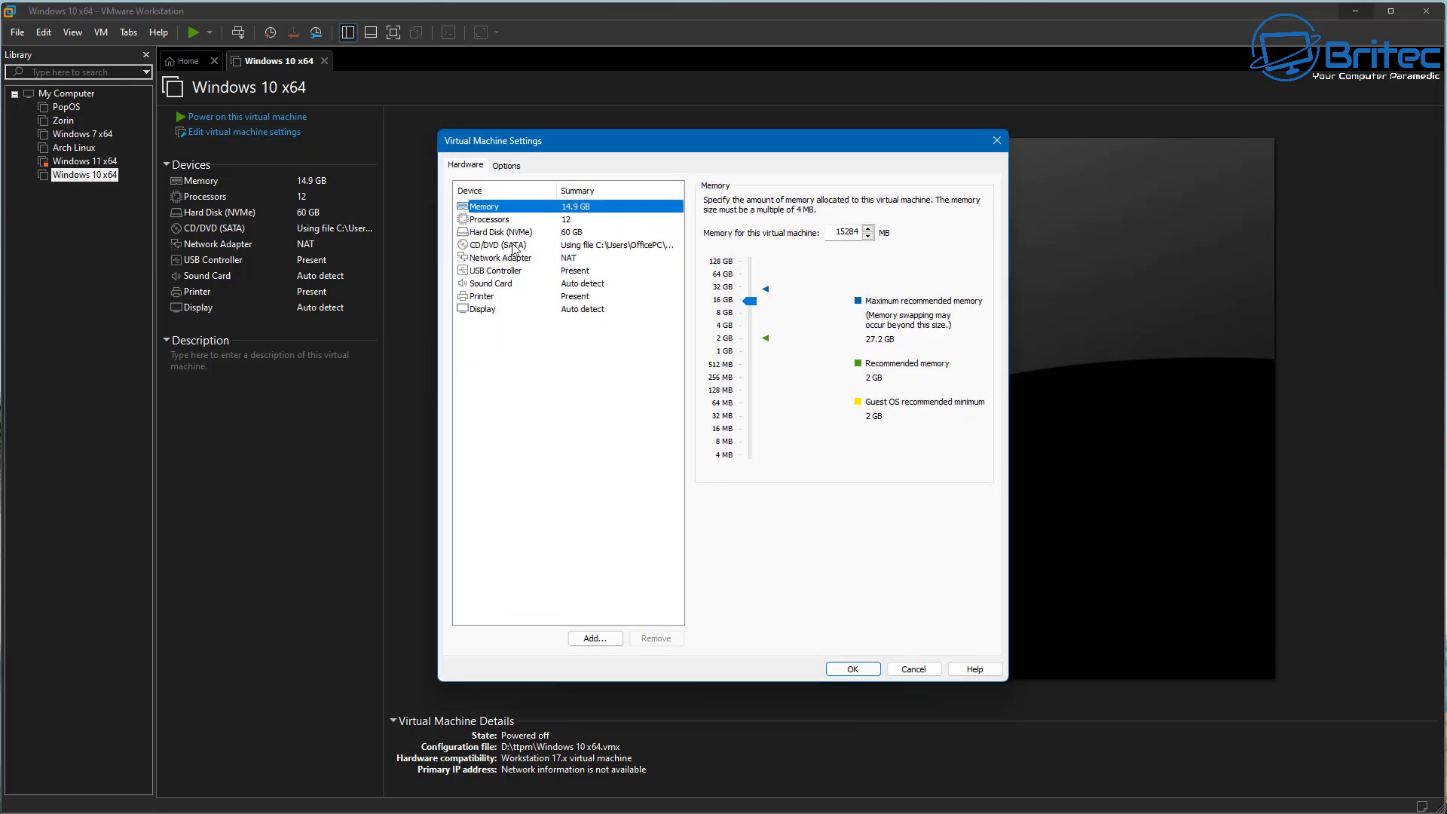
{"action": "left_click", "coordinate": [513, 245]}
{"action": "left_click", "coordinate": [954, 309]}
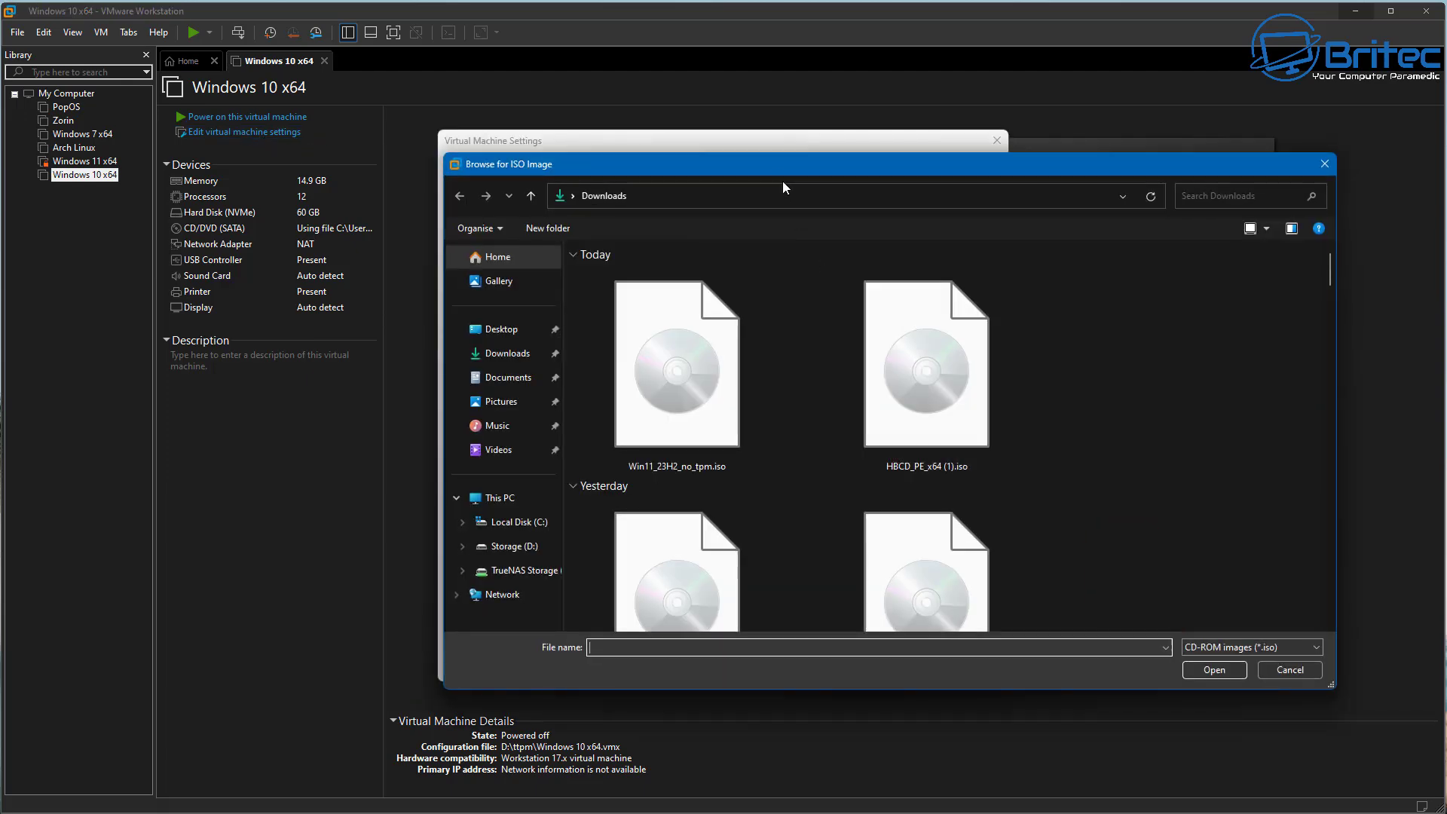
{"action": "left_click_drag", "start_coordinate": [781, 151], "coordinate": [620, 140]}
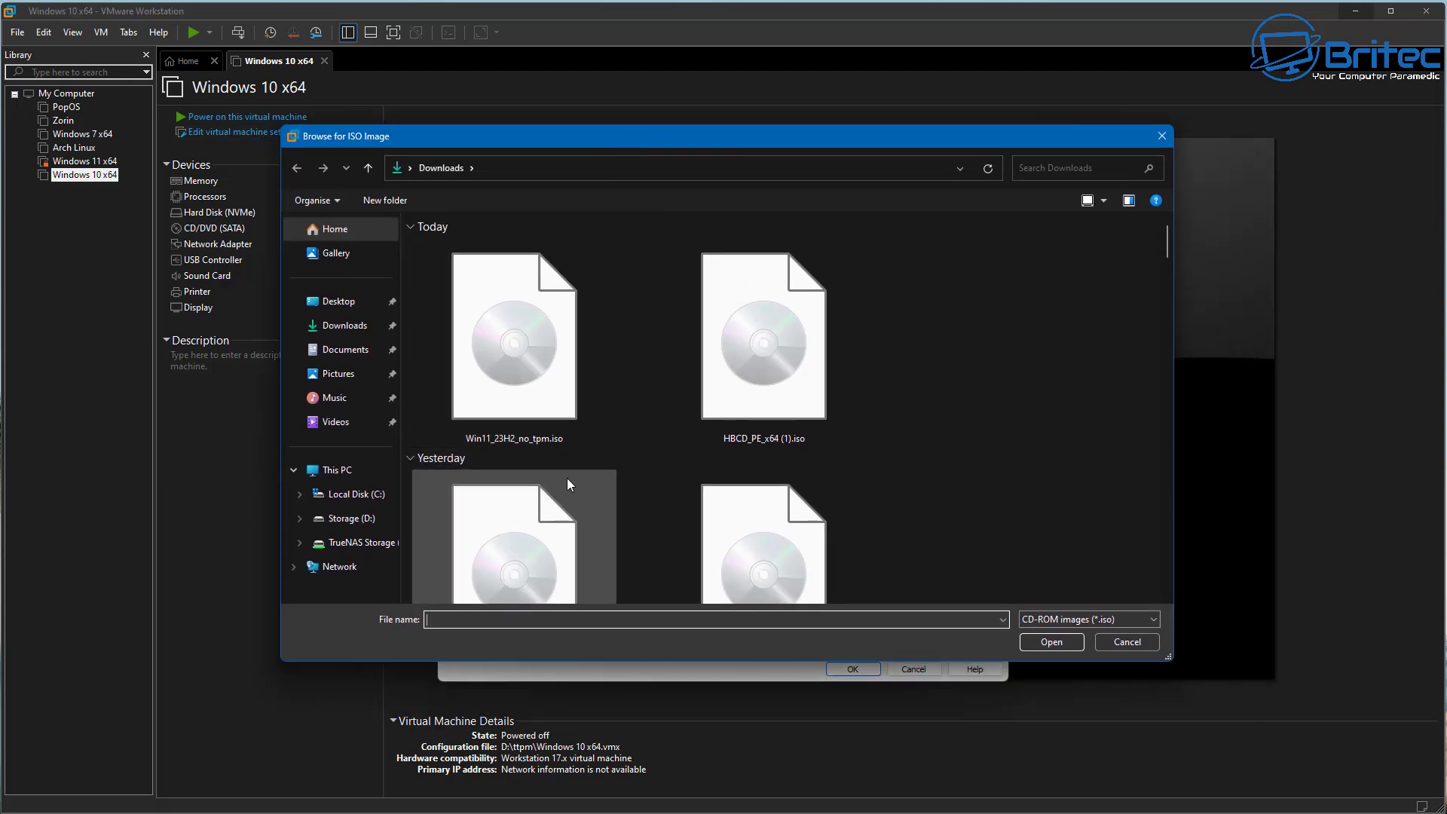
{"action": "left_click", "coordinate": [524, 378]}
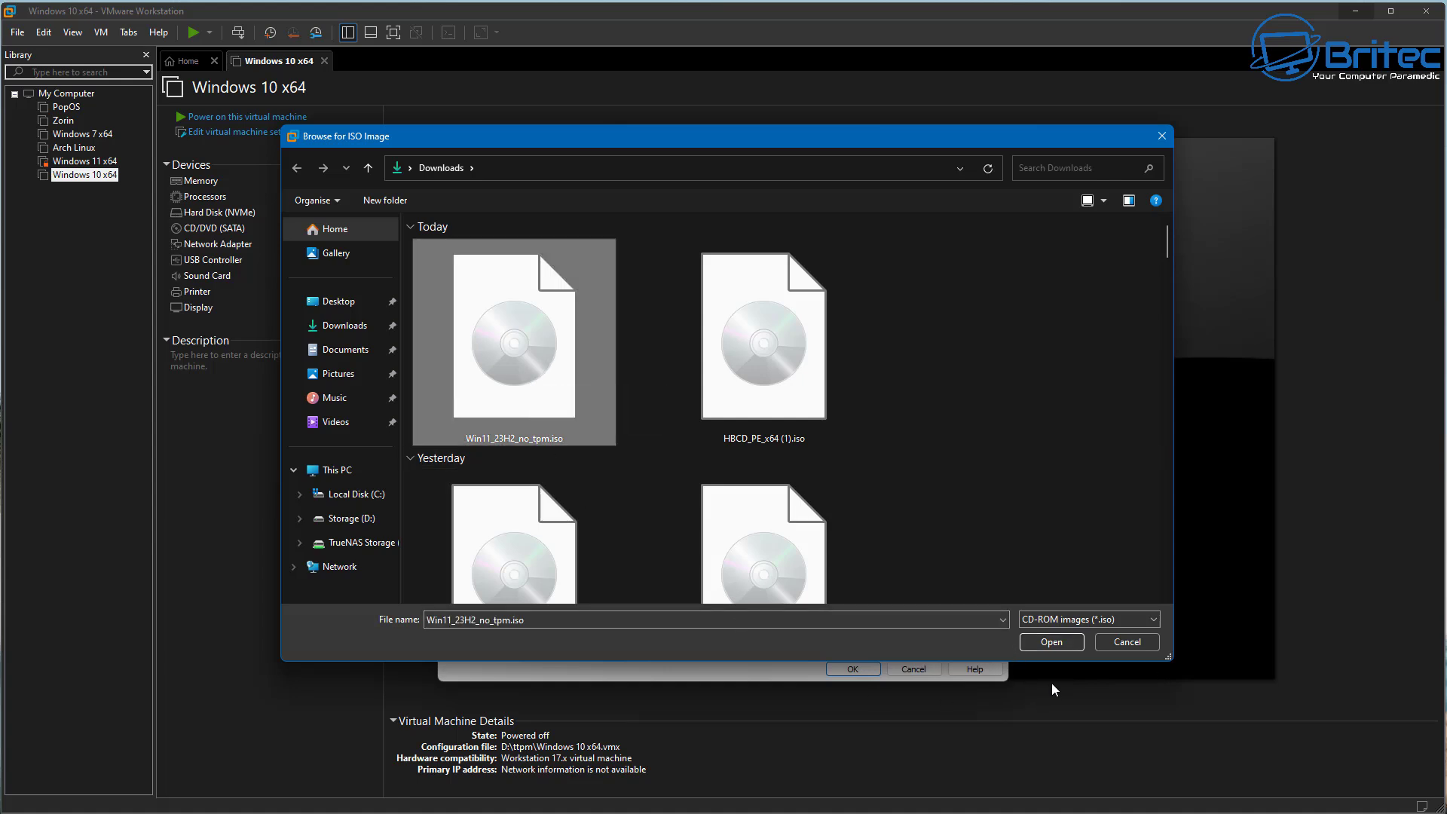
{"action": "left_click", "coordinate": [1055, 640]}
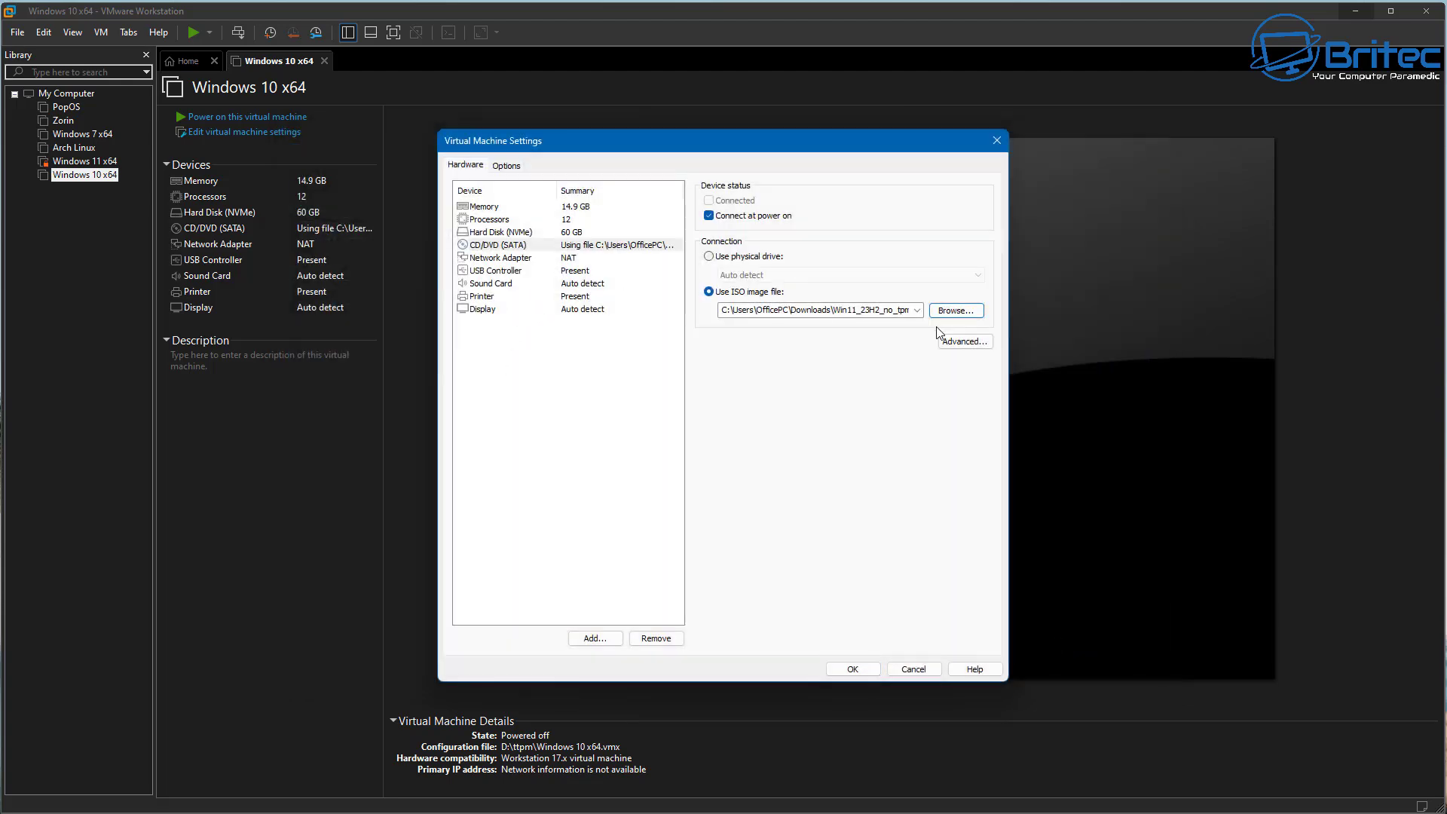
{"action": "left_click", "coordinate": [853, 669]}
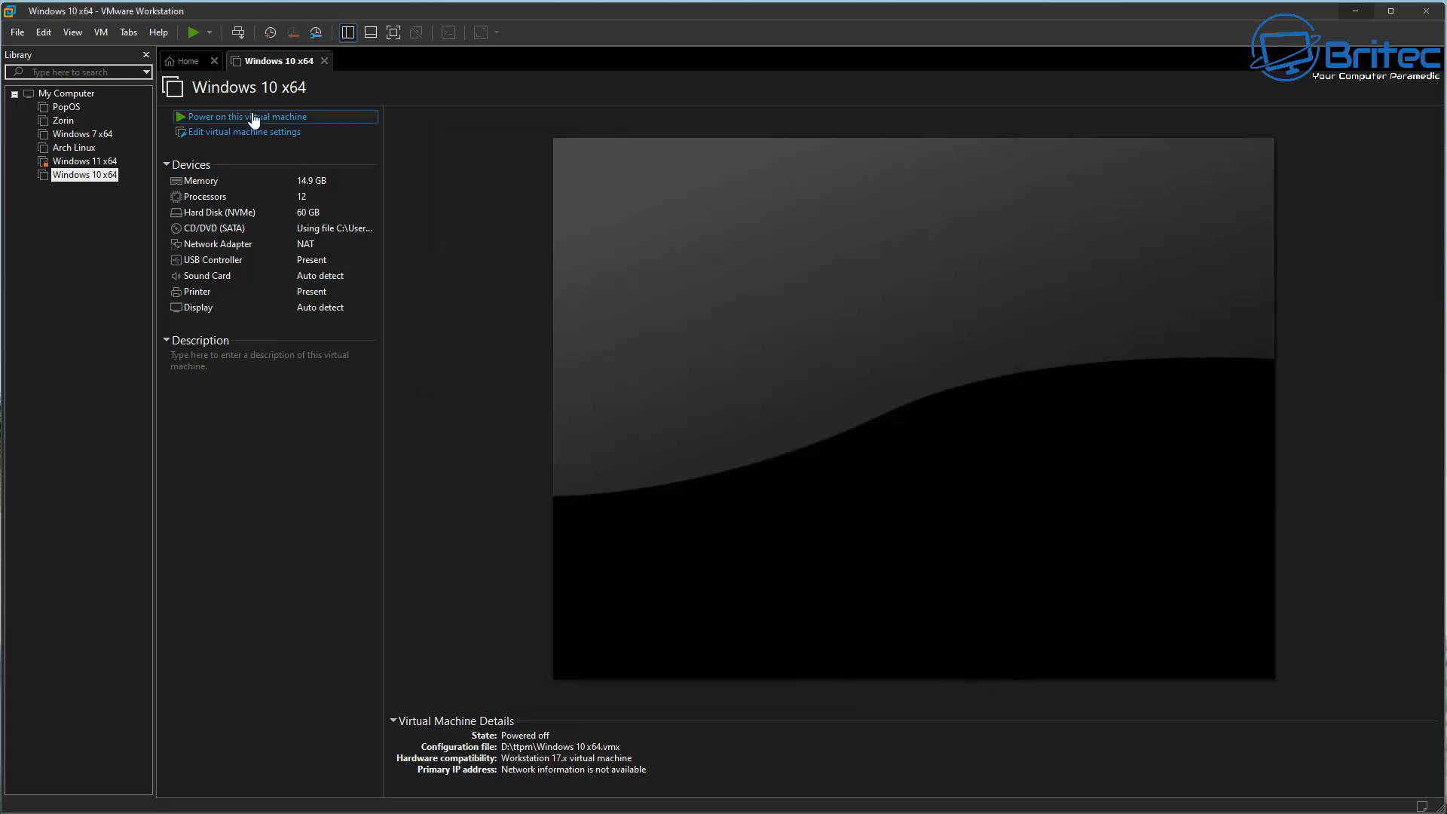
{"action": "left_click", "coordinate": [254, 118]}
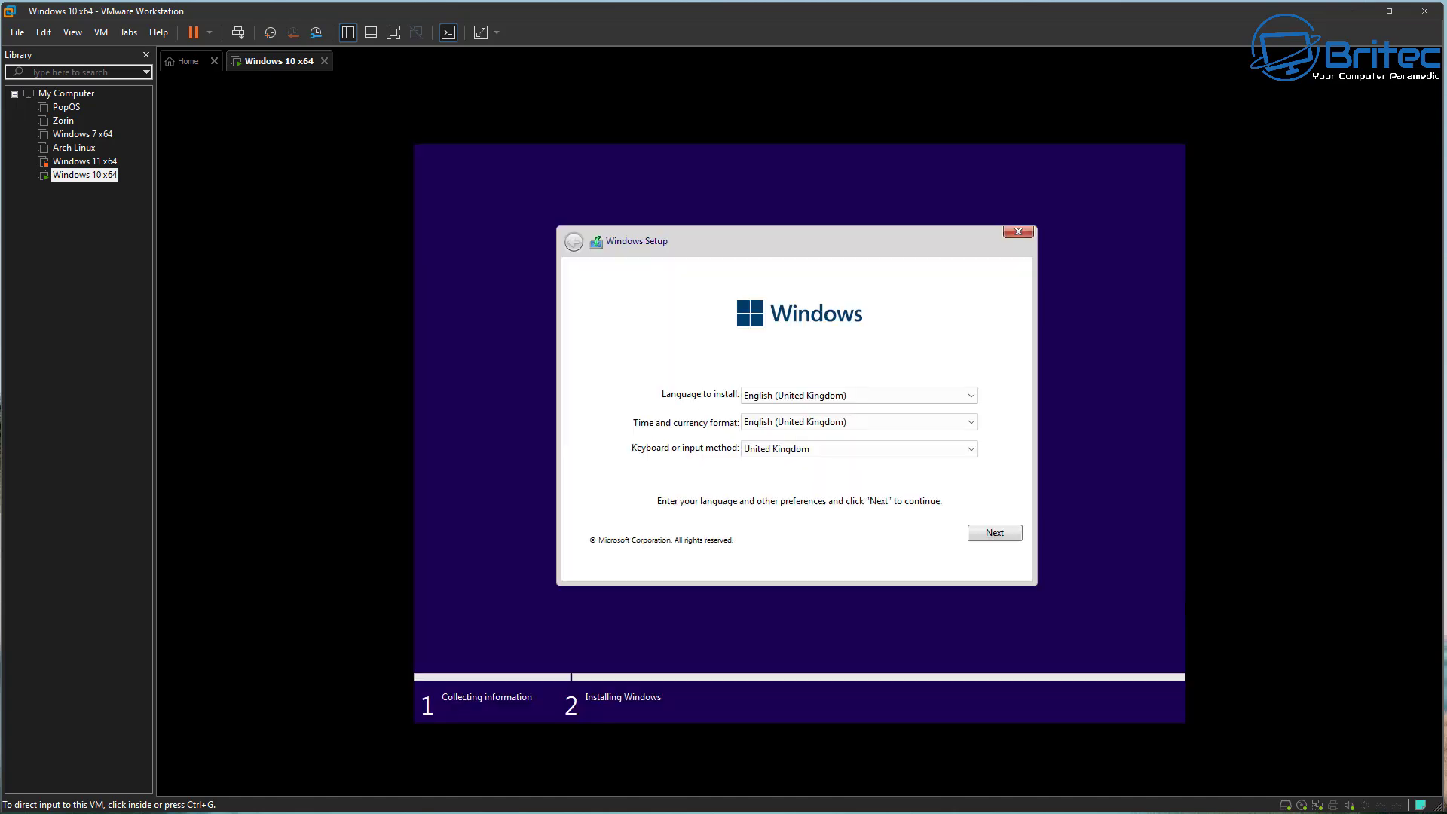
- Accept the UK language settings and install Windows onto the 60 GB unallocated drive
{"action": "key", "text": "ctrl+g"}
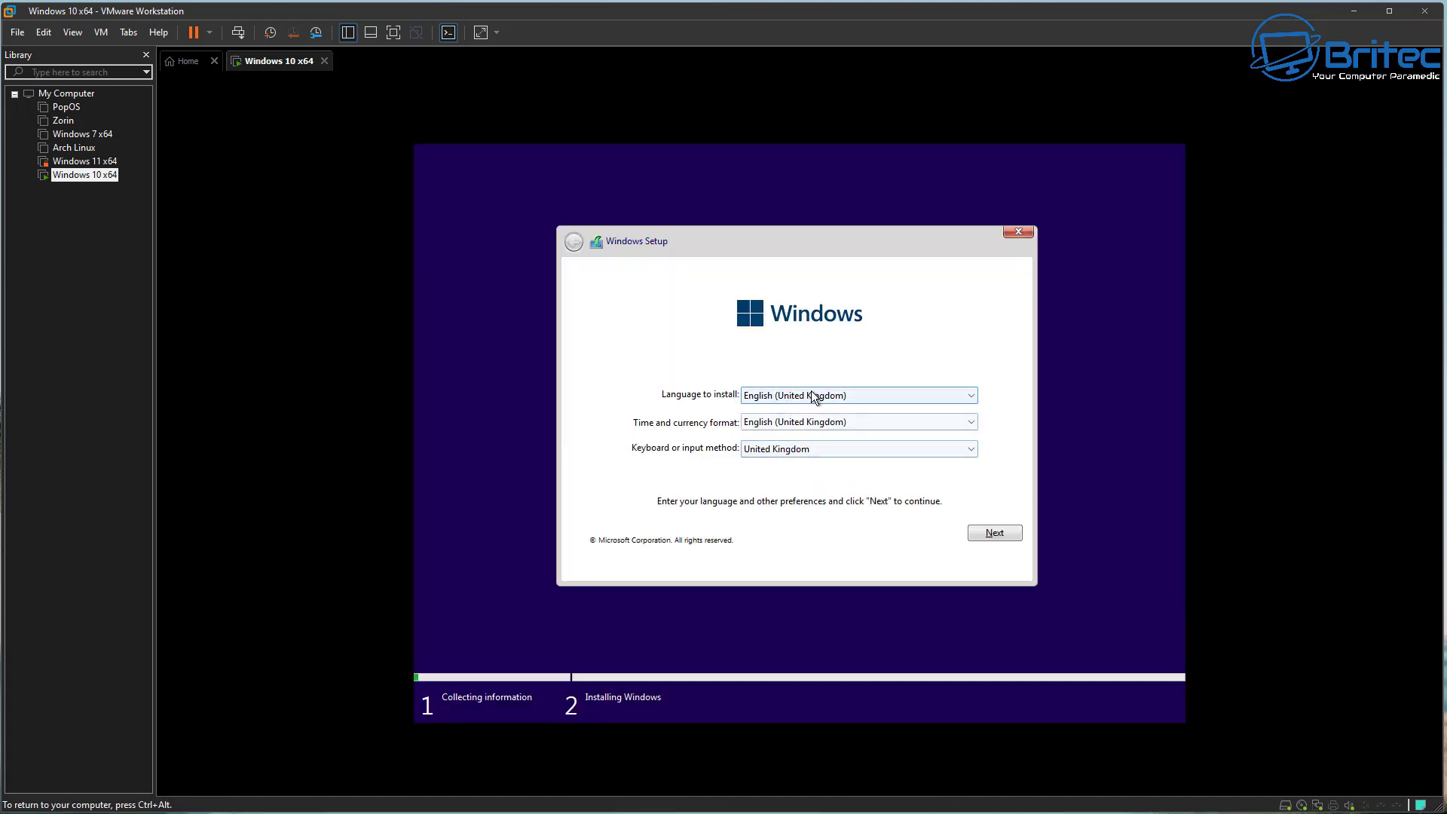
{"action": "left_click", "coordinate": [995, 531]}
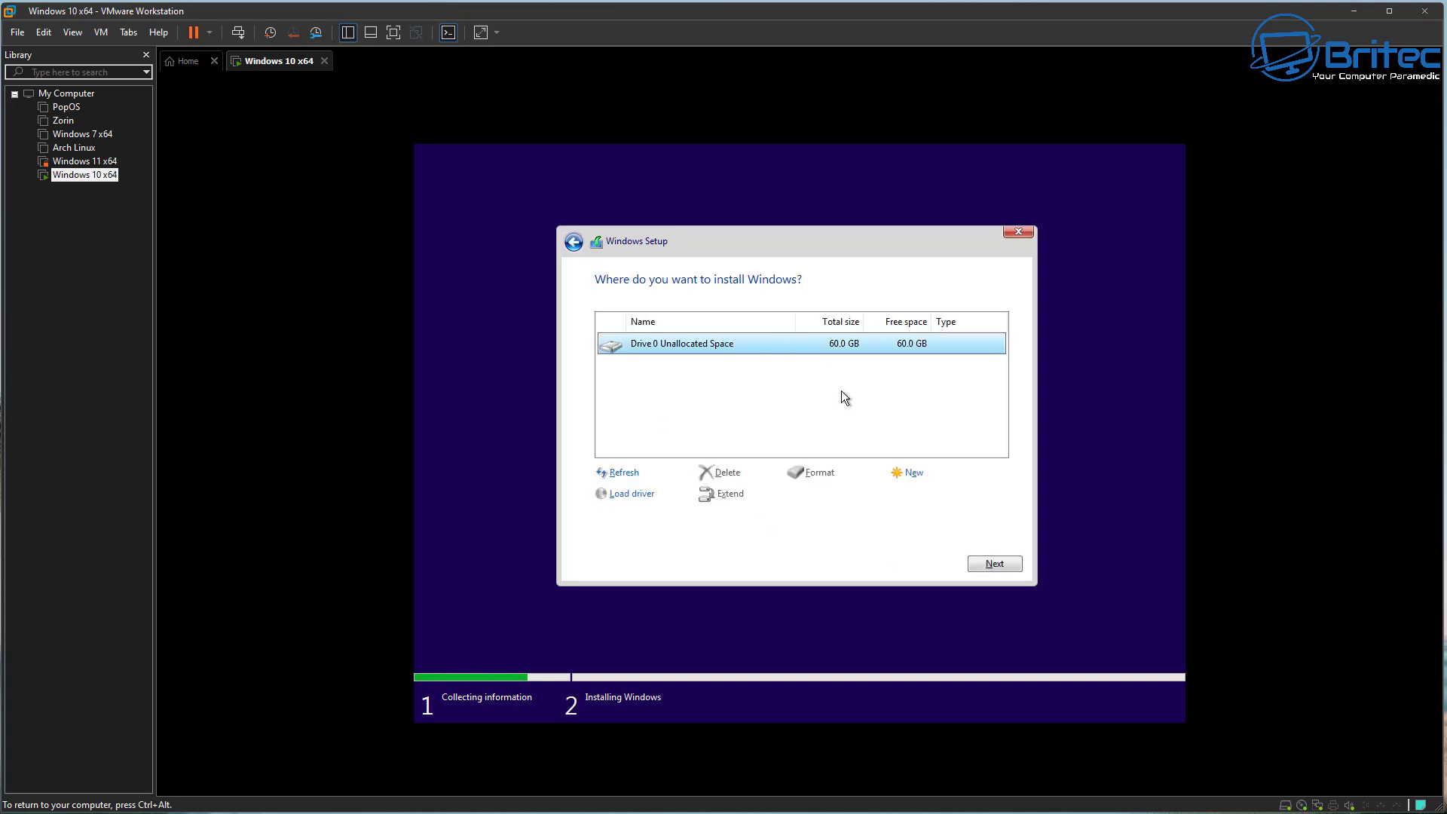
{"action": "left_click", "coordinate": [993, 564]}
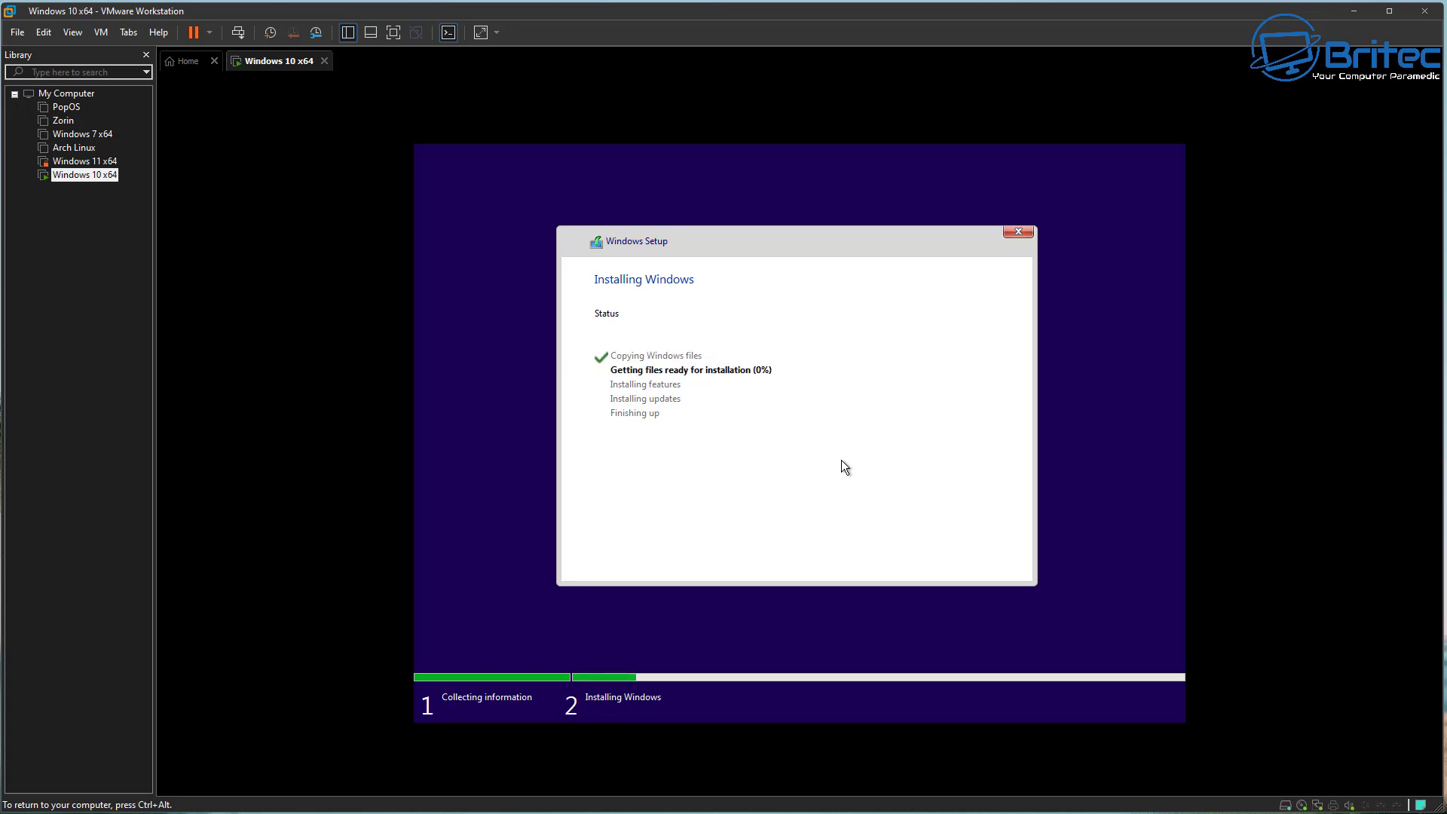
- Release input from the VM and wait for Setup to reach the Admin desktop
{"action": "key", "text": "ctrl+alt"}
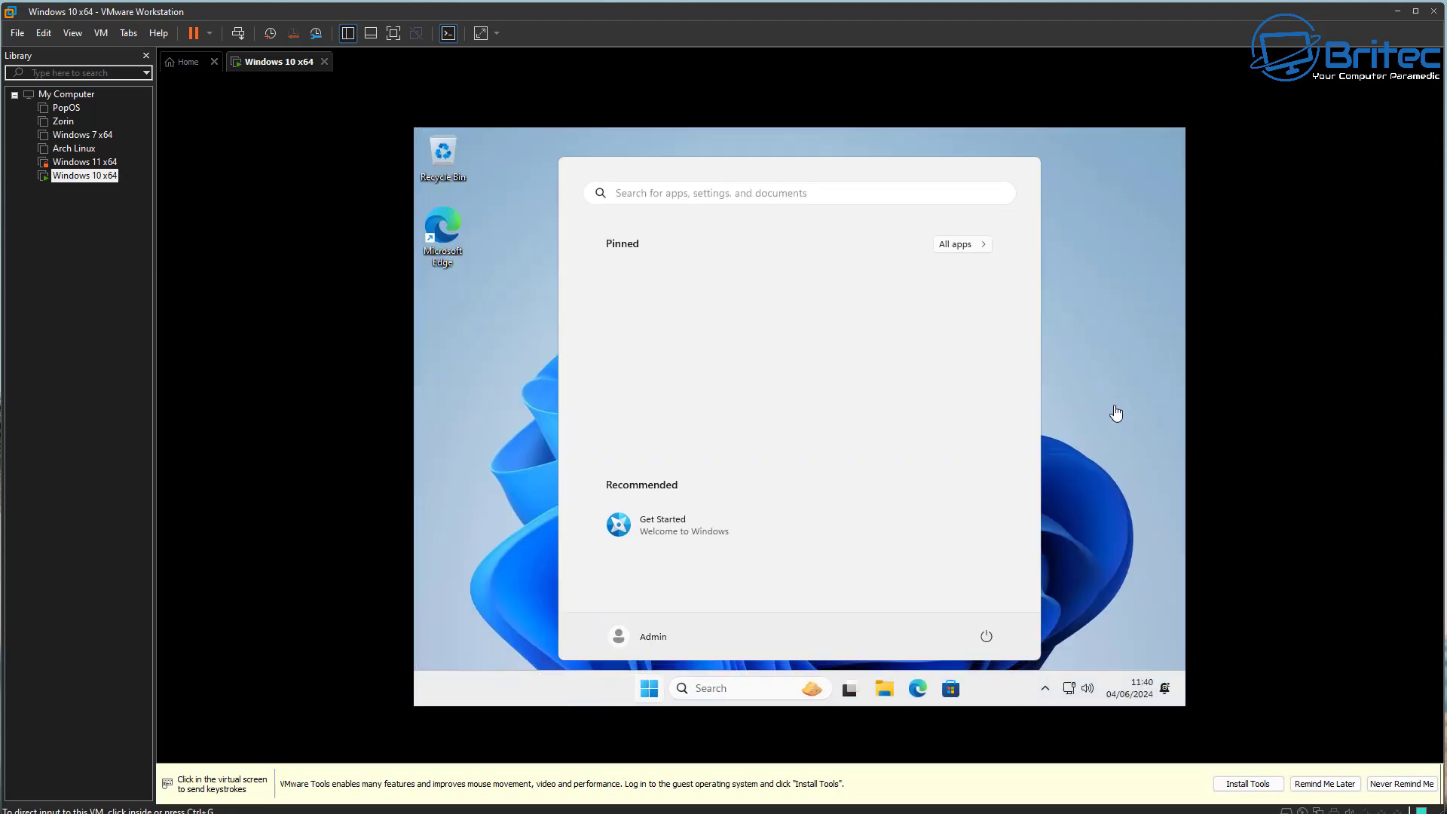
- Open Settings and search 'bit' to check BitLocker status on drive C:
{"action": "left_click", "coordinate": [1116, 413]}
{"action": "left_click", "coordinate": [1094, 340]}
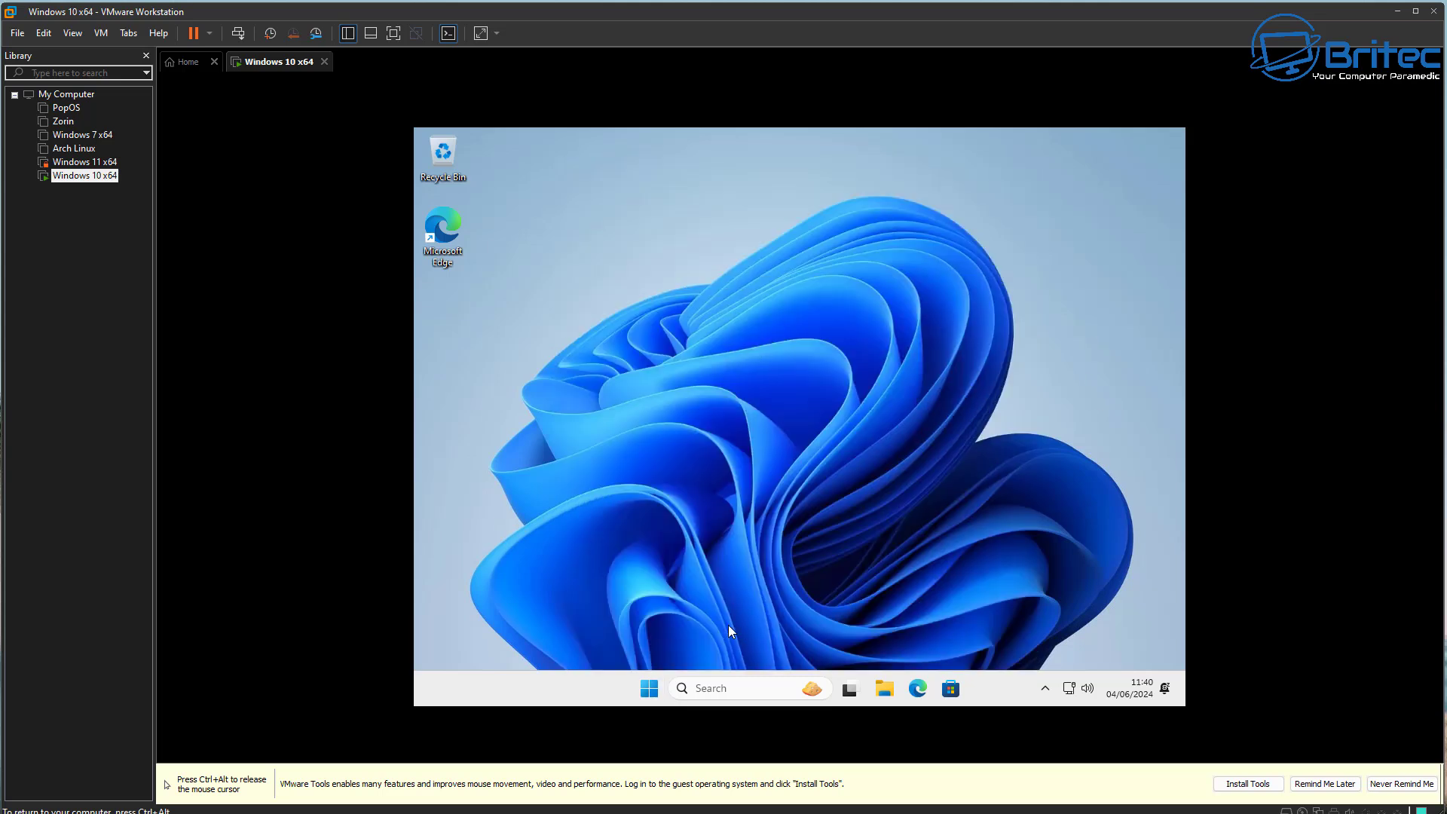
{"action": "left_click", "coordinate": [650, 689]}
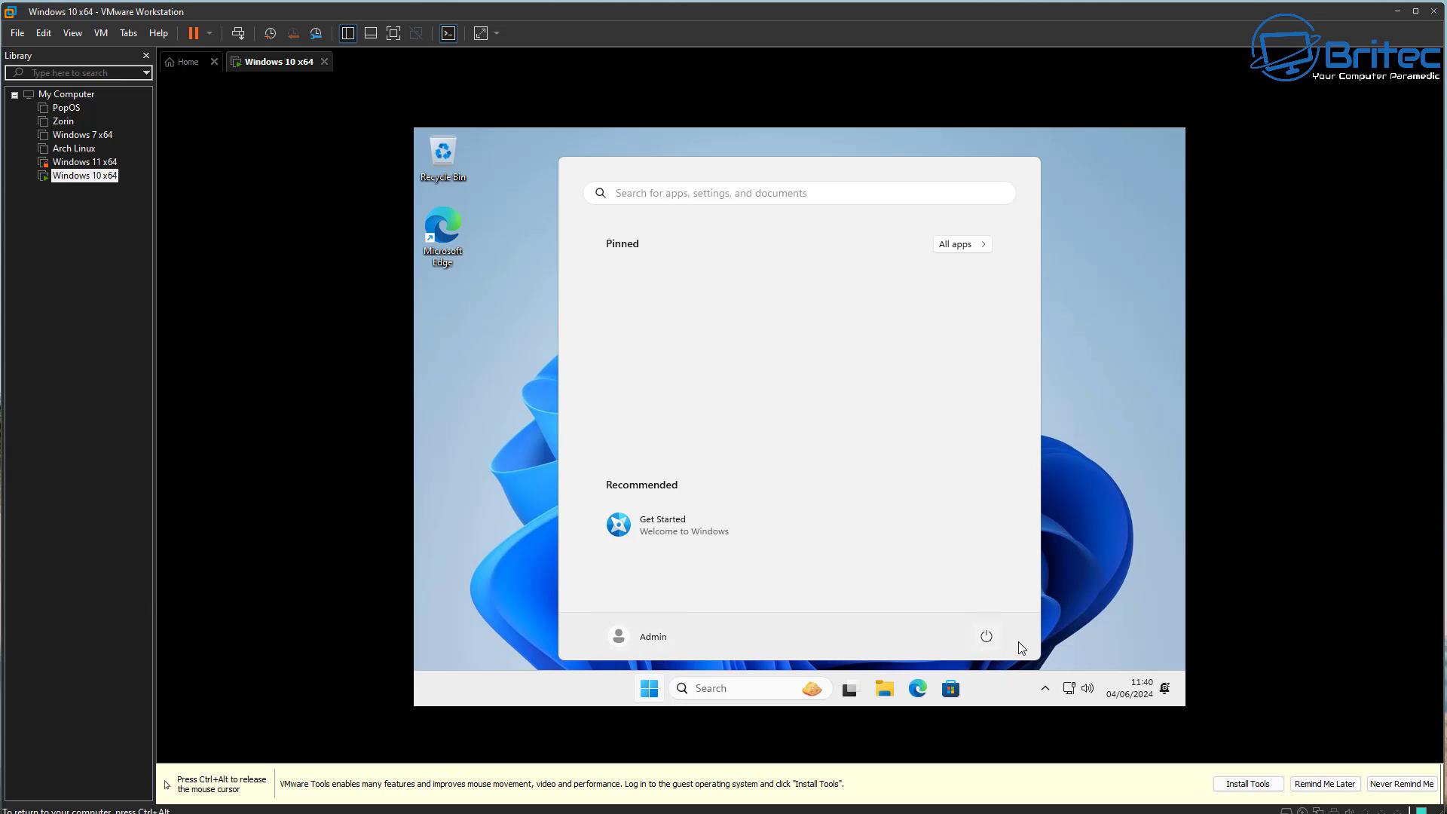
{"action": "left_click", "coordinate": [961, 250]}
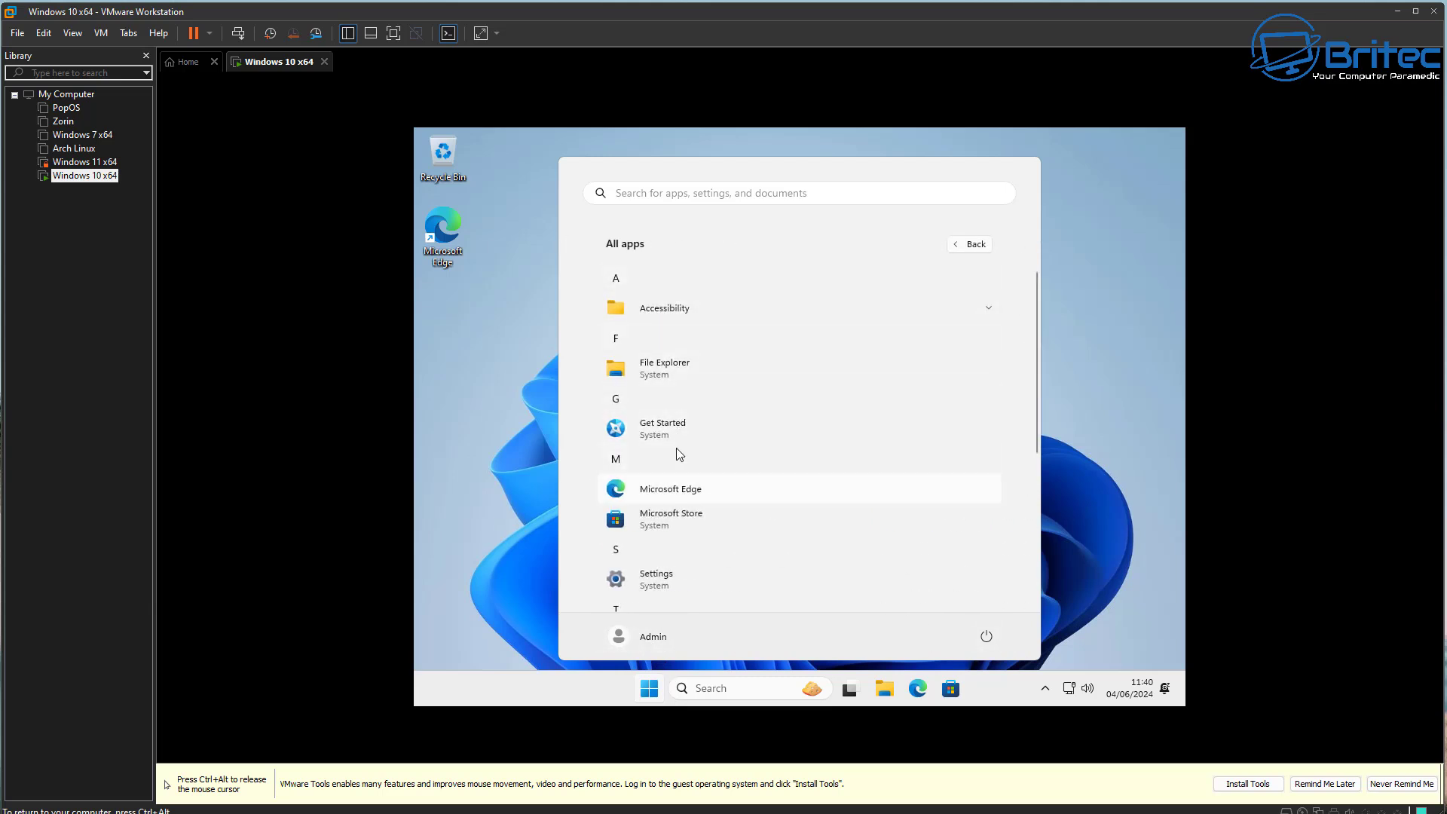
{"action": "left_click", "coordinate": [673, 579]}
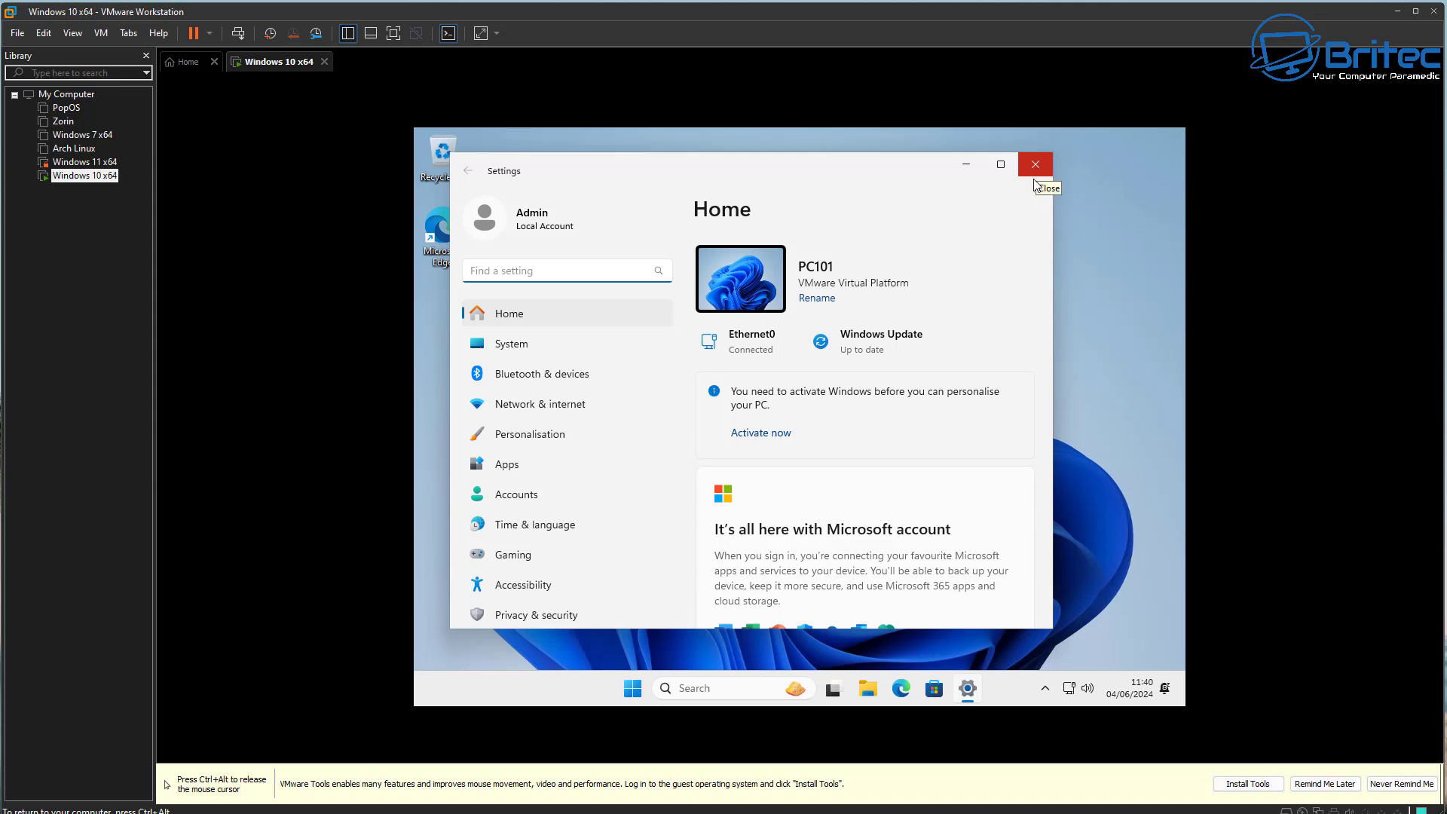
{"action": "scroll", "coordinate": [907, 413], "scroll_direction": "down", "scroll_amount": 2}
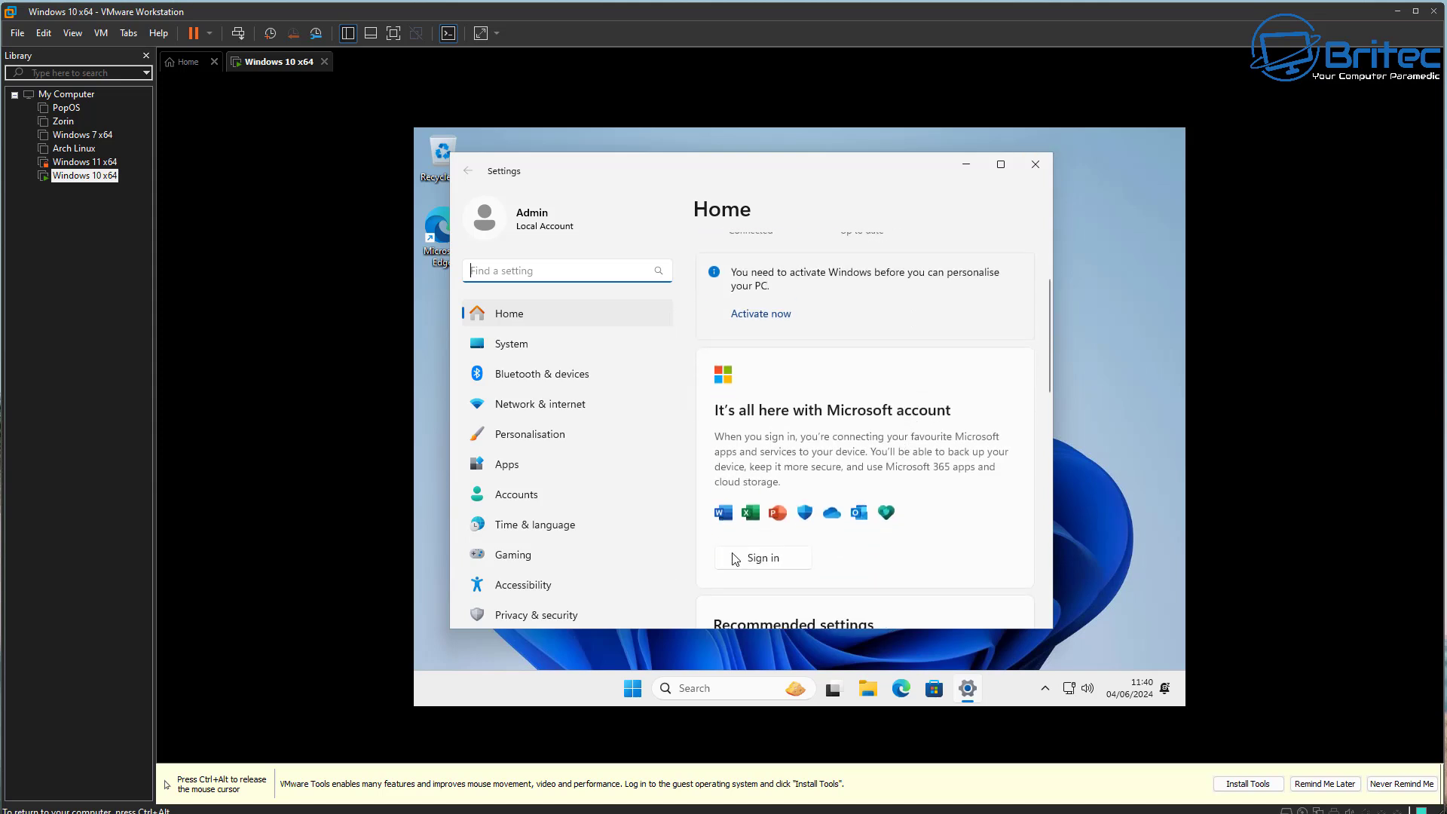
{"action": "scroll", "coordinate": [479, 549], "scroll_direction": "down", "scroll_amount": 1}
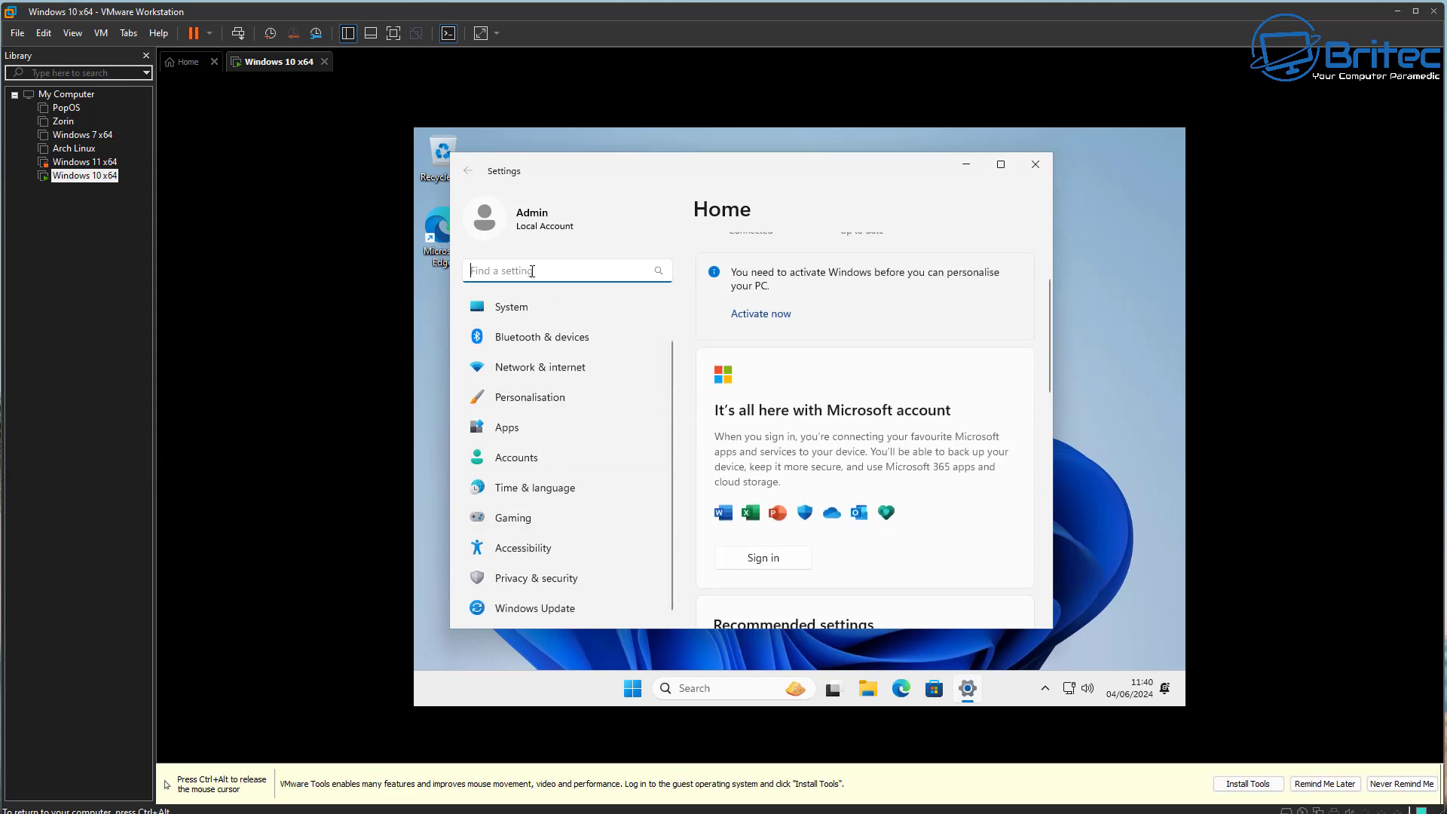
{"action": "type", "text": "bit"}
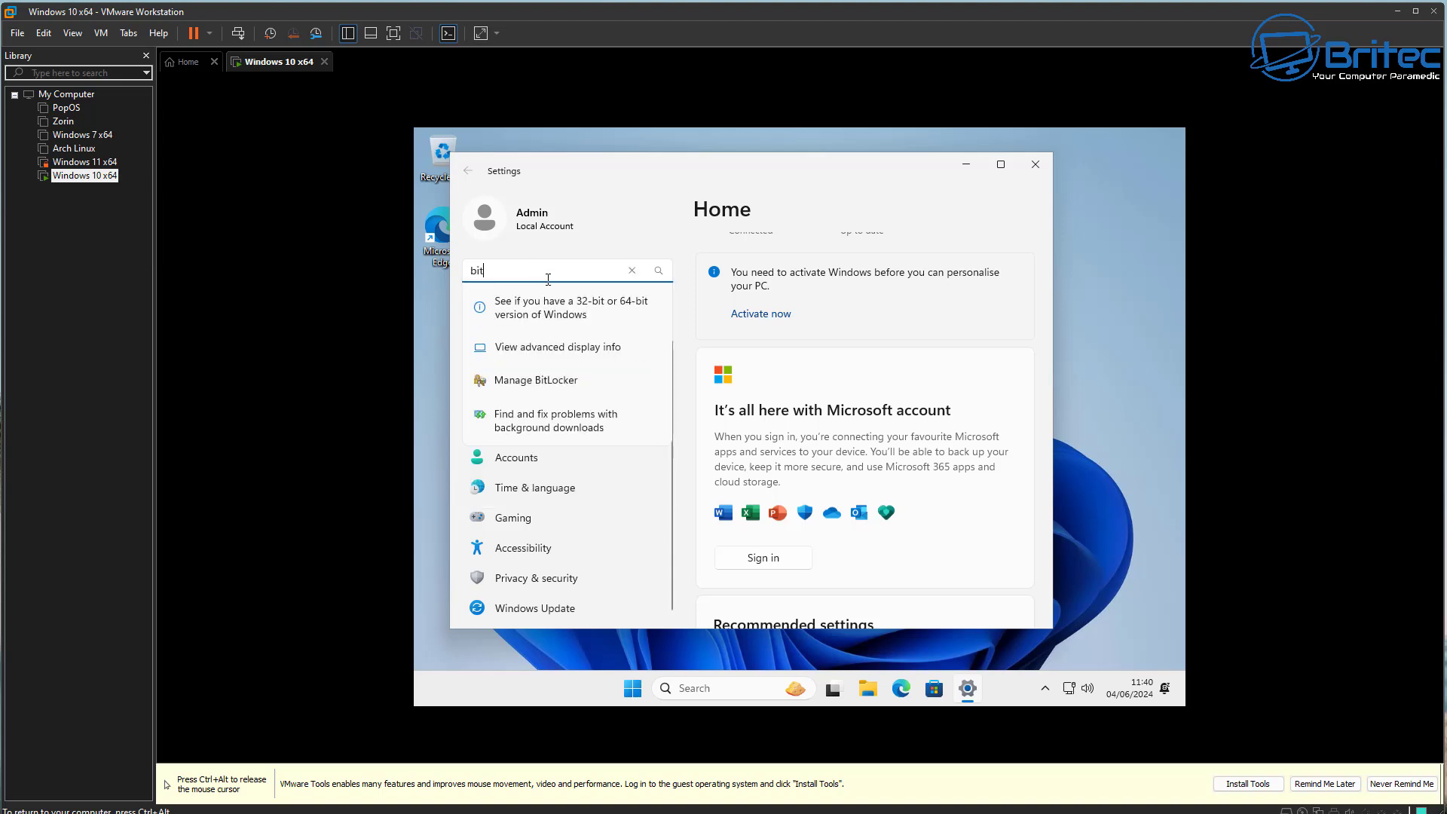
{"action": "left_click", "coordinate": [549, 382]}
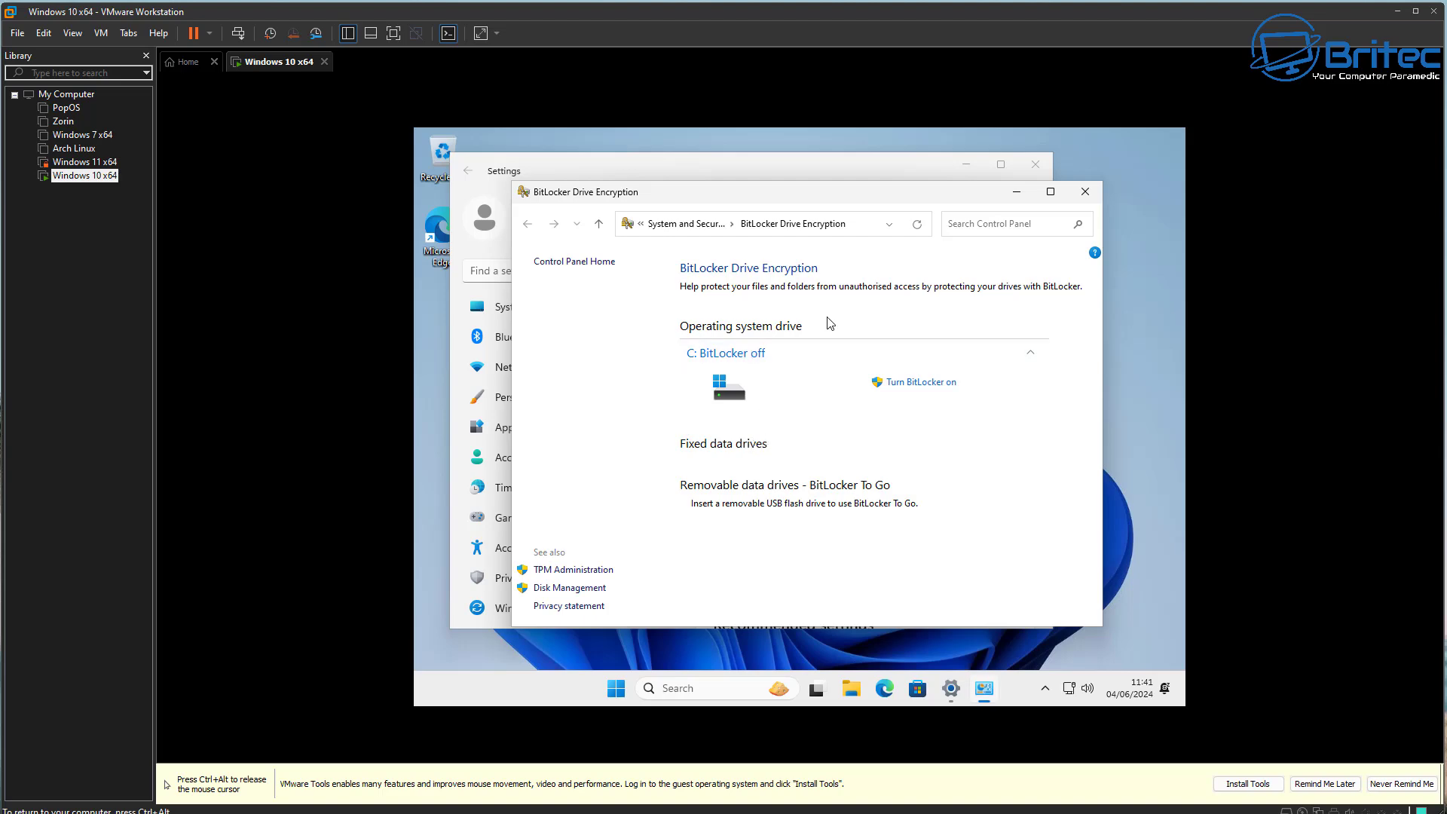
- Close the BitLocker and Settings windows and shut down the Windows guest
{"action": "left_click", "coordinate": [1085, 191]}
{"action": "left_click", "coordinate": [1036, 164]}
{"action": "left_click", "coordinate": [649, 689]}
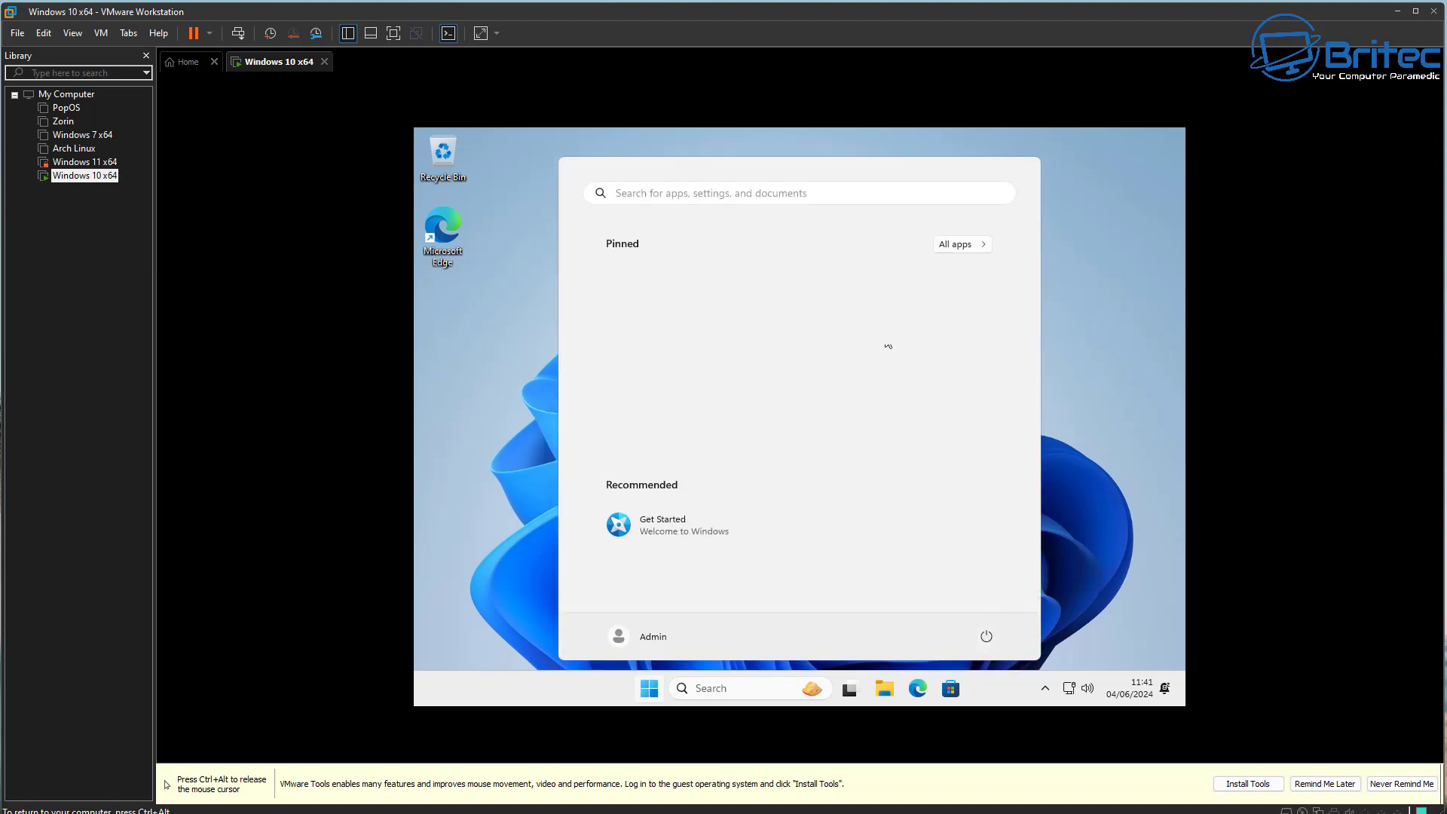
{"action": "left_click", "coordinate": [958, 245]}
{"action": "scroll", "coordinate": [789, 392], "scroll_direction": "down", "scroll_amount": 1}
{"action": "scroll", "coordinate": [788, 392], "scroll_direction": "down", "scroll_amount": 3}
{"action": "left_click", "coordinate": [1054, 373]}
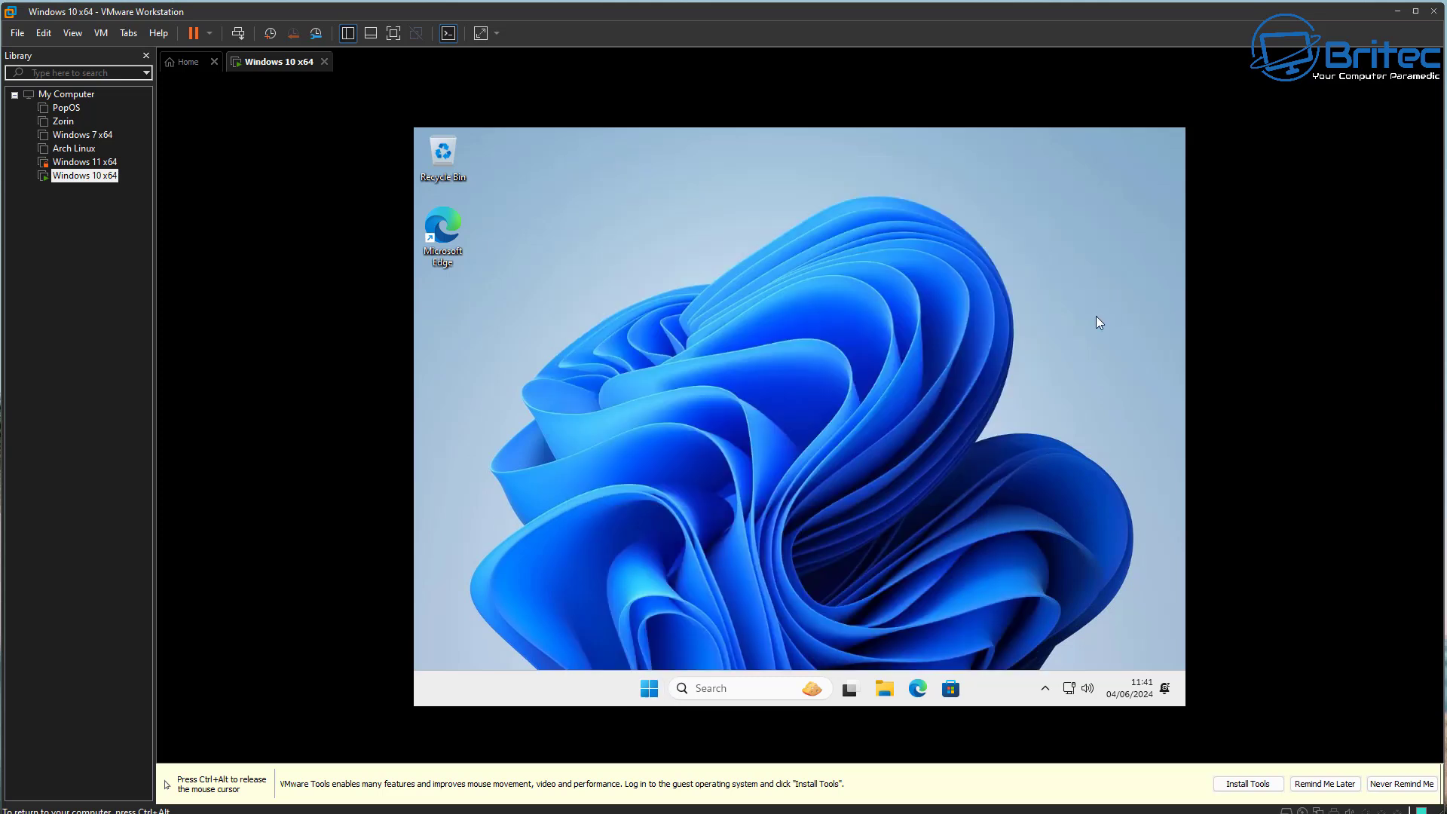
{"action": "left_click", "coordinate": [649, 689]}
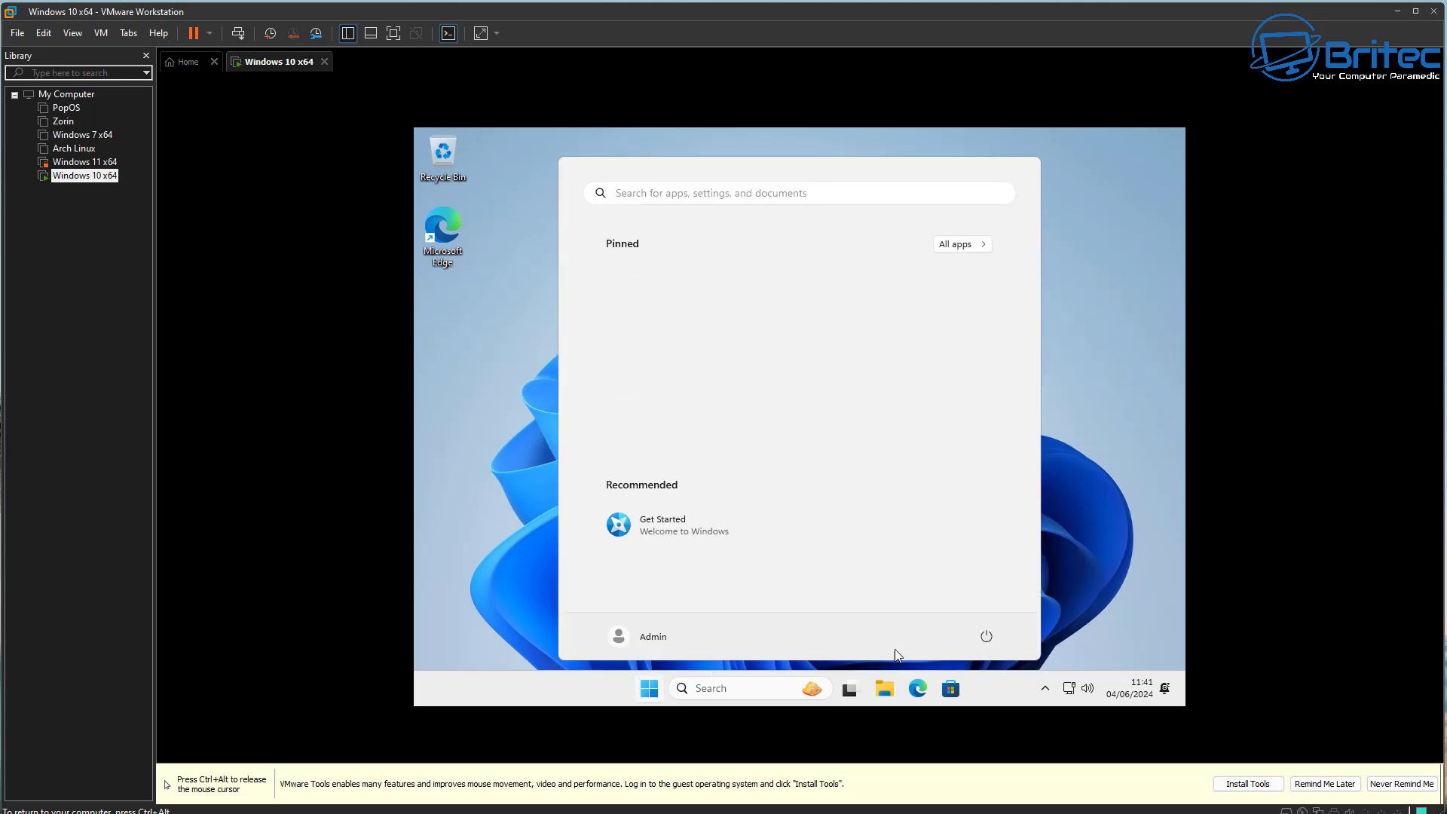
{"action": "left_click", "coordinate": [986, 636]}
{"action": "left_click", "coordinate": [1002, 577]}
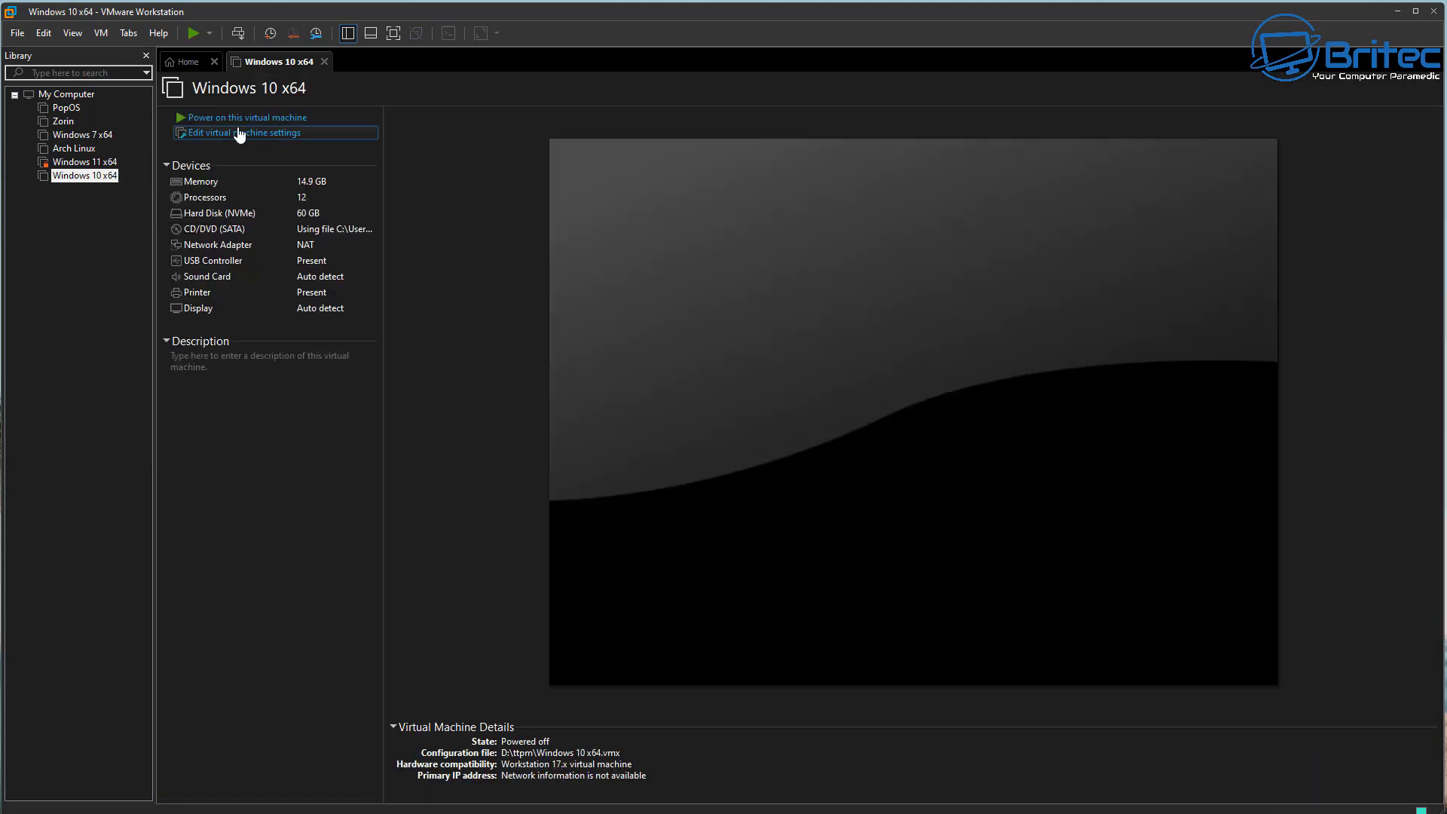
{"action": "left_click", "coordinate": [240, 135]}
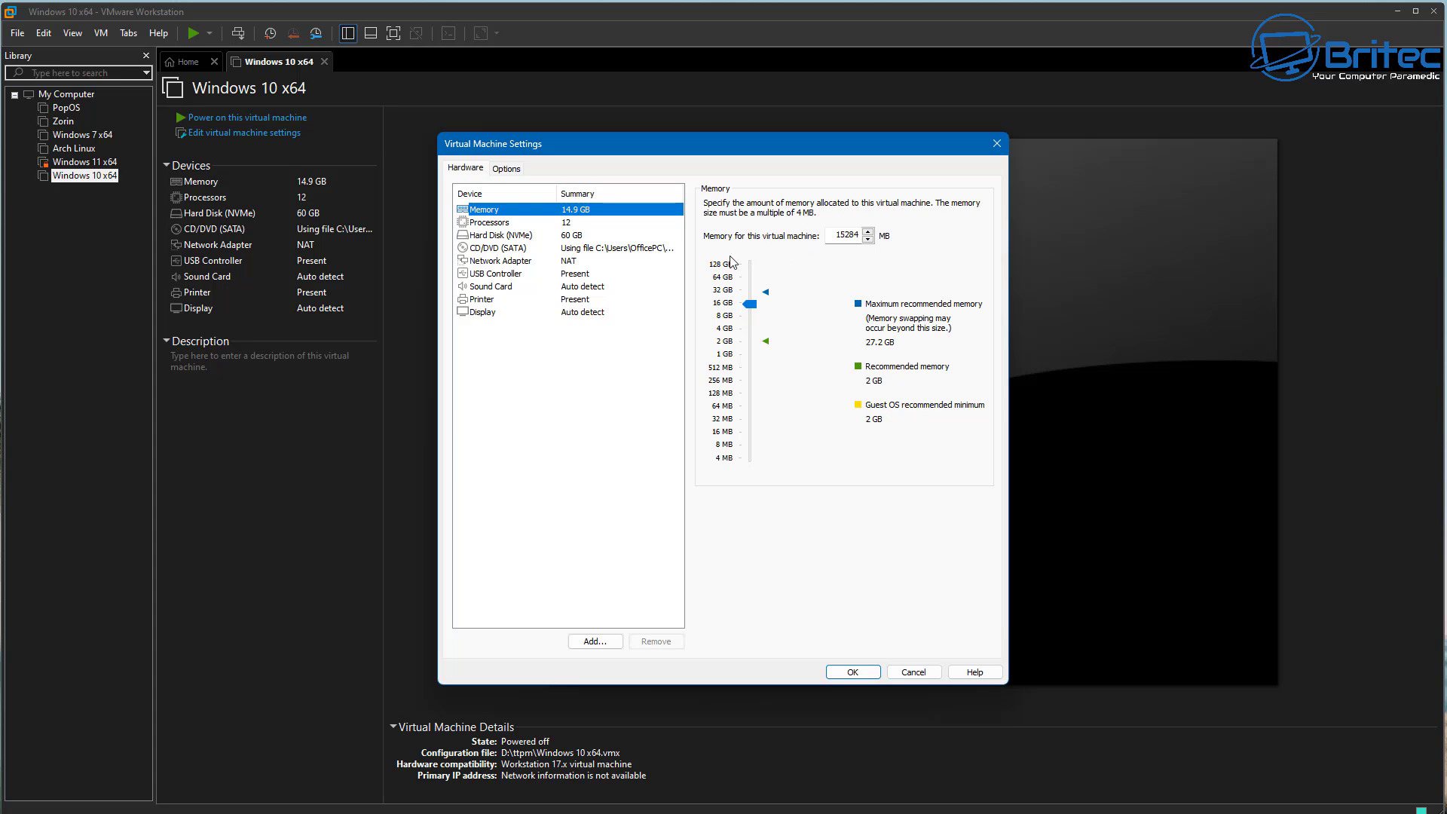
{"action": "left_click", "coordinate": [504, 172]}
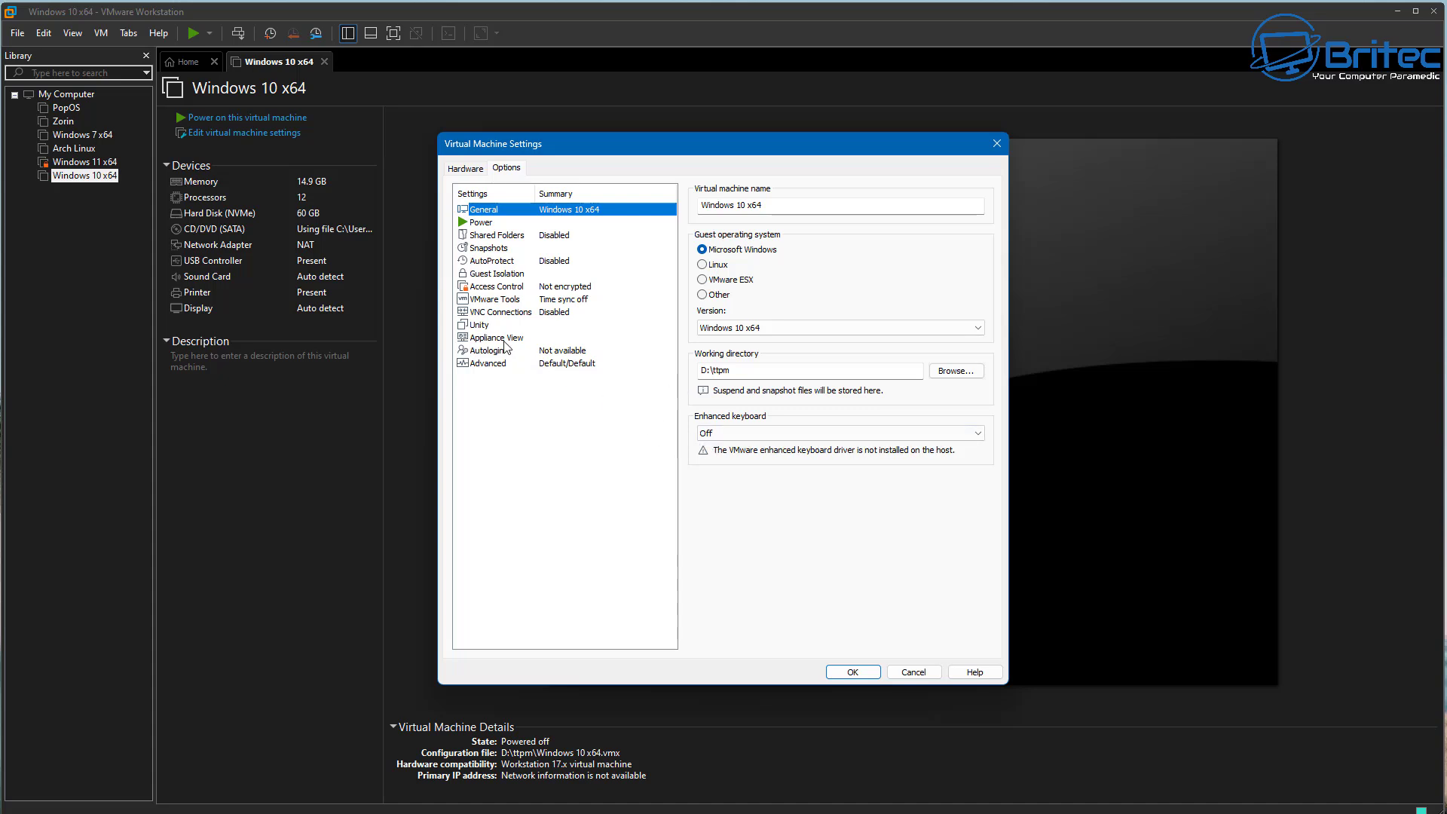
{"action": "left_click", "coordinate": [481, 364]}
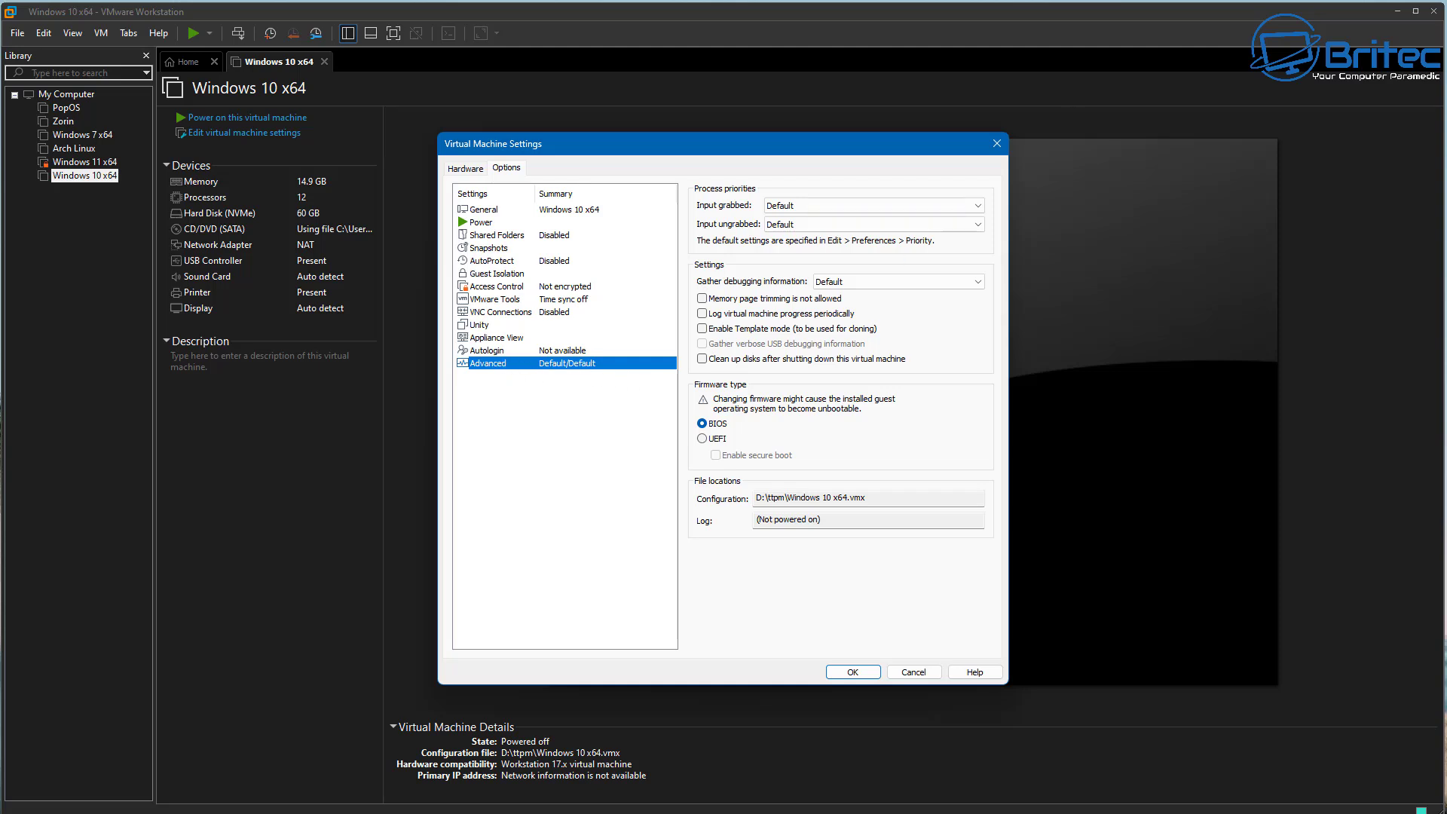
{"action": "left_click", "coordinate": [992, 147]}
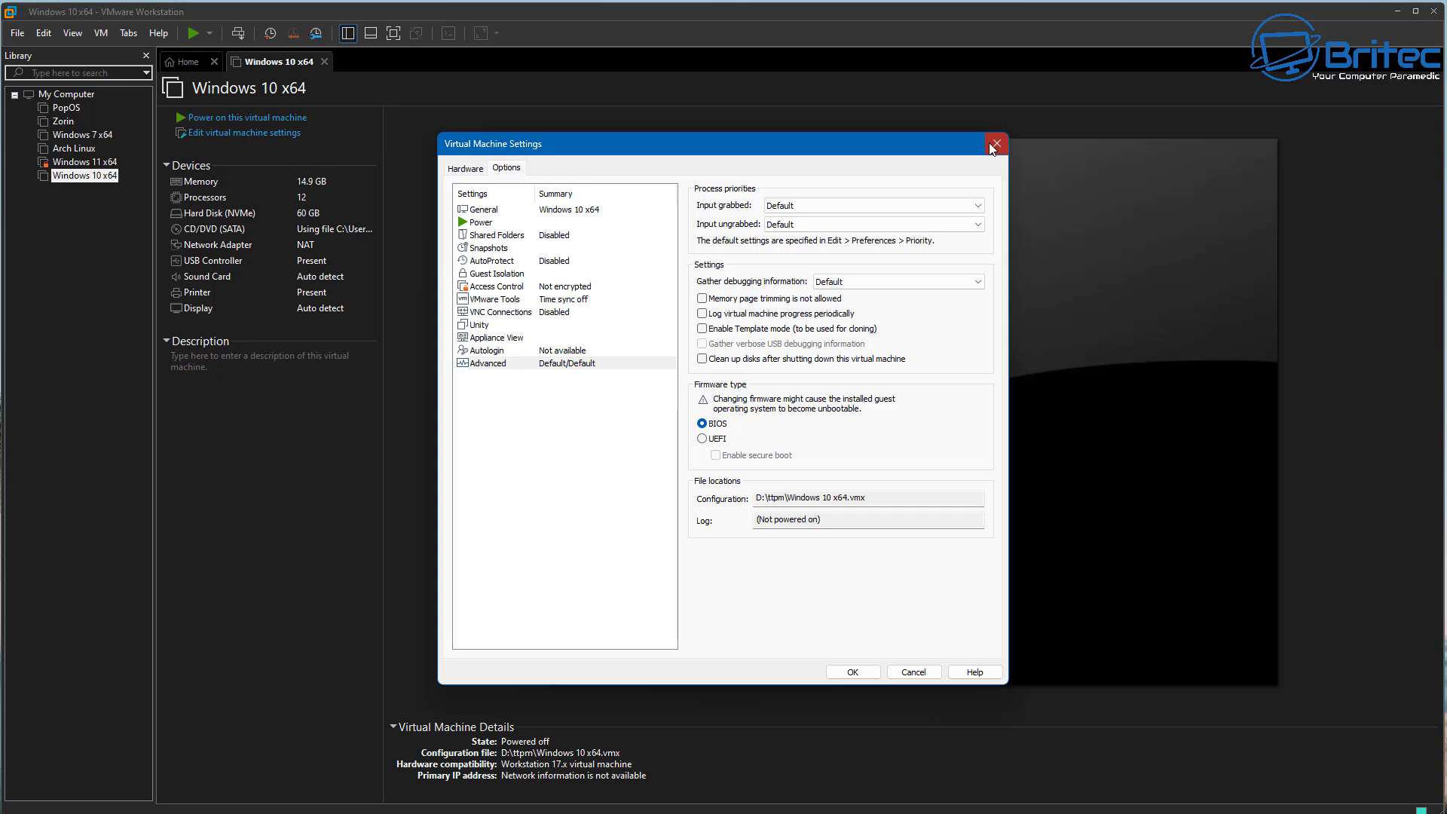
{"action": "left_click", "coordinate": [465, 173]}
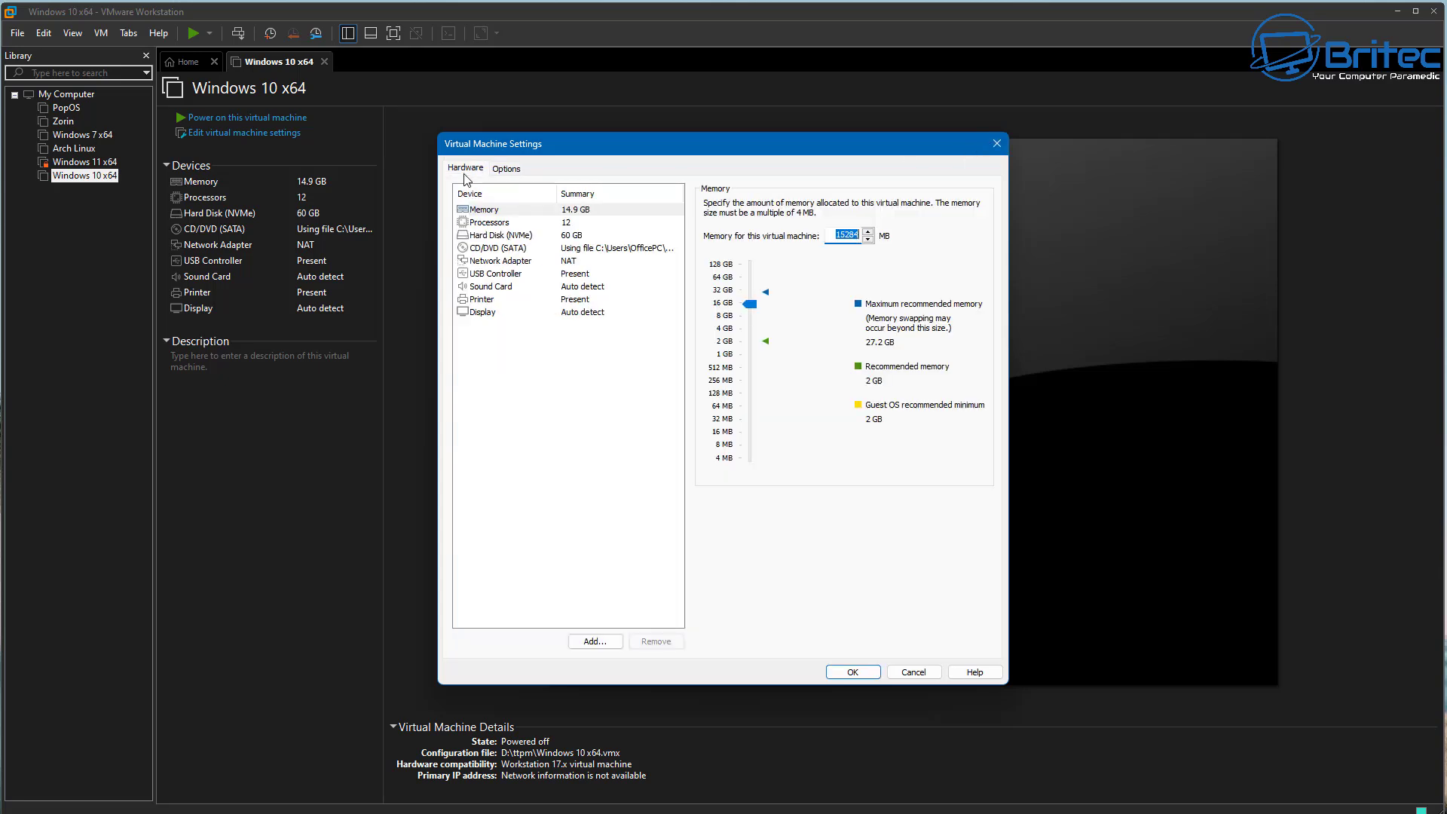
{"action": "left_click", "coordinate": [997, 144]}
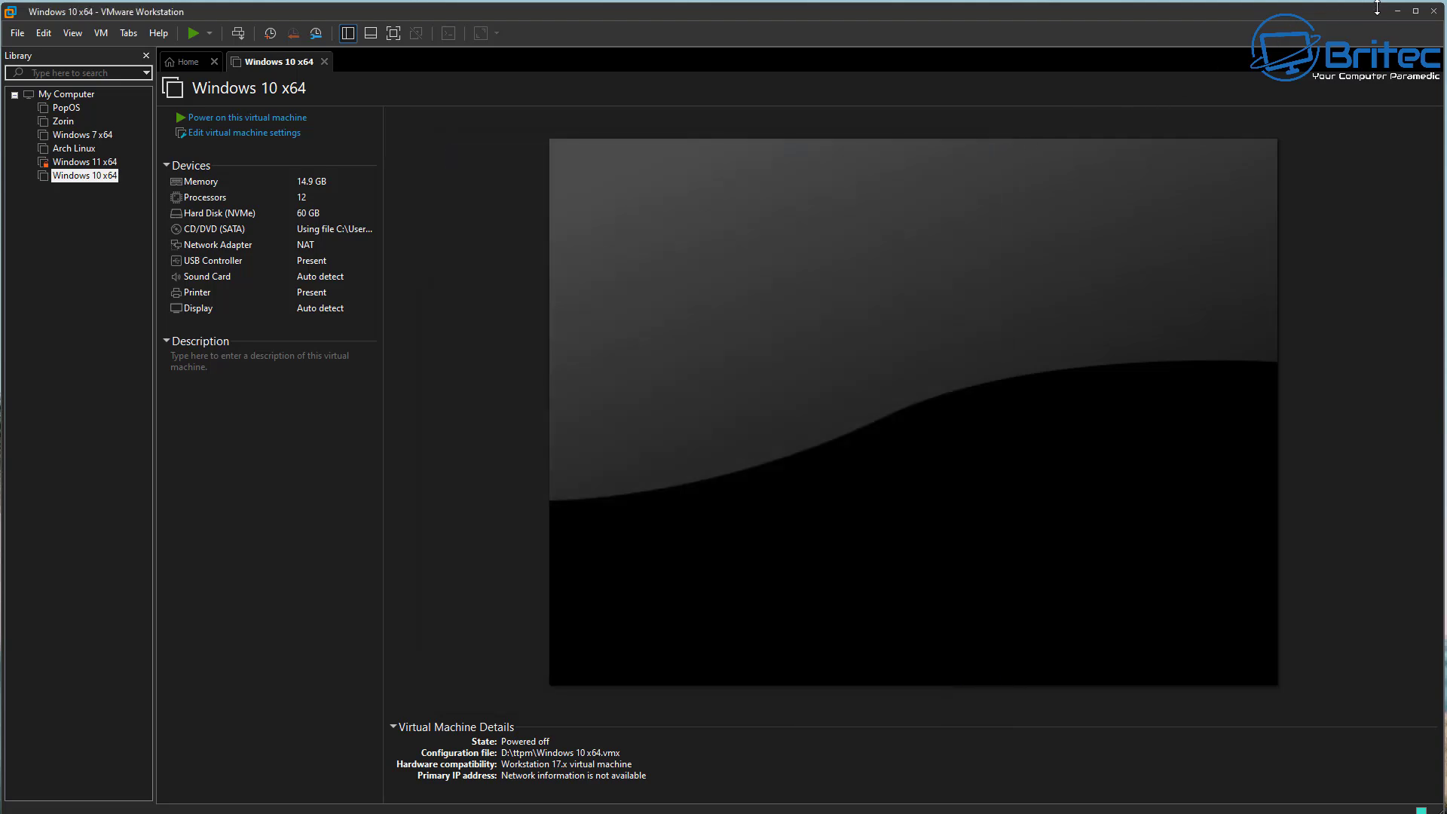